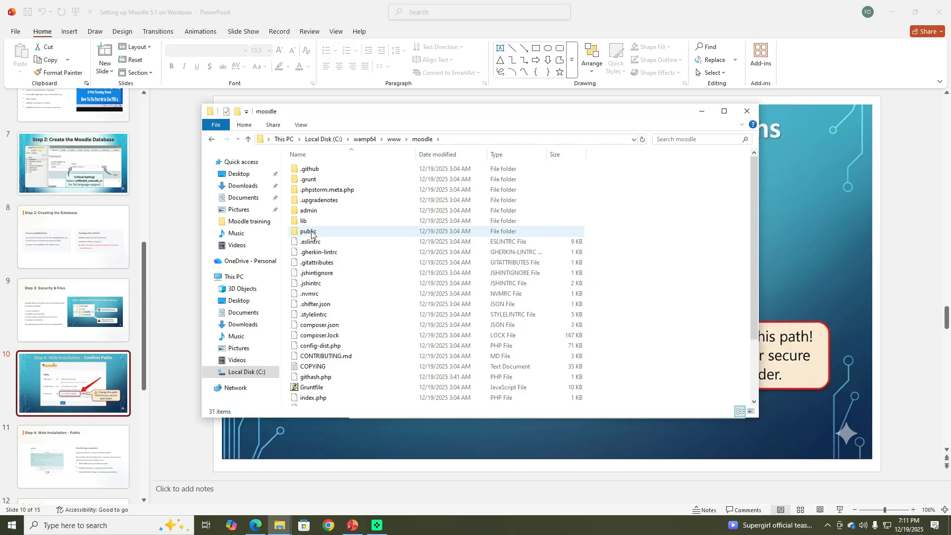
Step: Open the public folder inside the moodle directory, browse its contents, and minimize the file window
{"action": "double_click", "coordinate": [312, 232]}
{"action": "scroll", "coordinate": [342, 285], "scroll_direction": "down", "scroll_amount": 4}
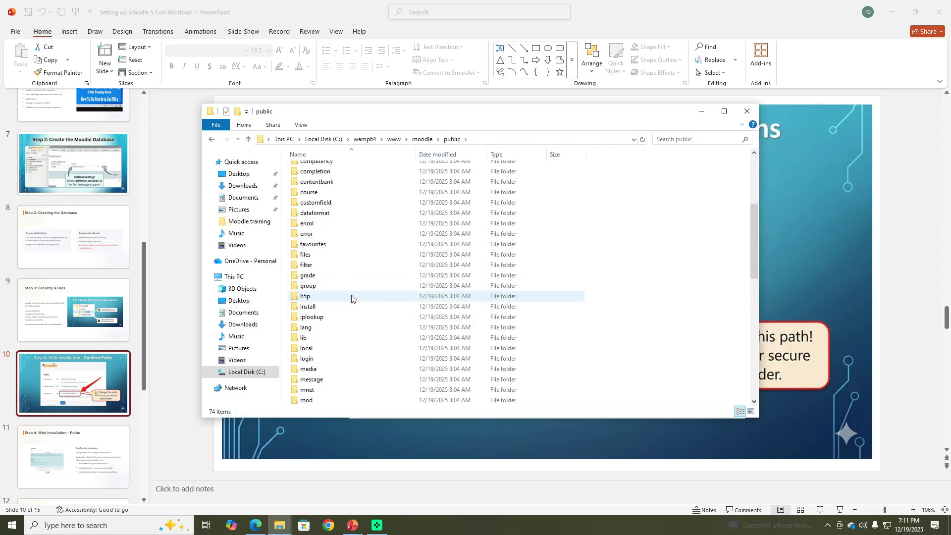
{"action": "scroll", "coordinate": [352, 297], "scroll_direction": "down", "scroll_amount": 10}
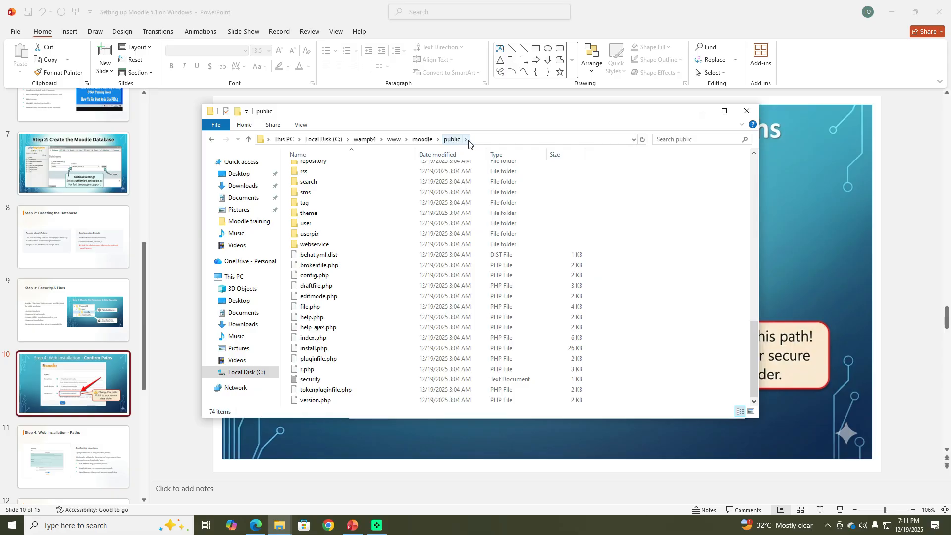
{"action": "left_click", "coordinate": [701, 112]}
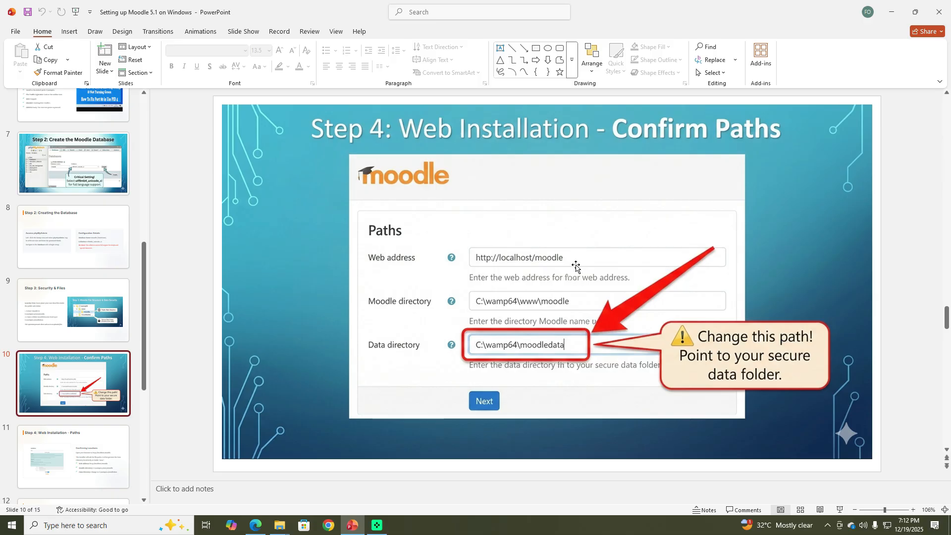
{"action": "left_click", "coordinate": [892, 15]}
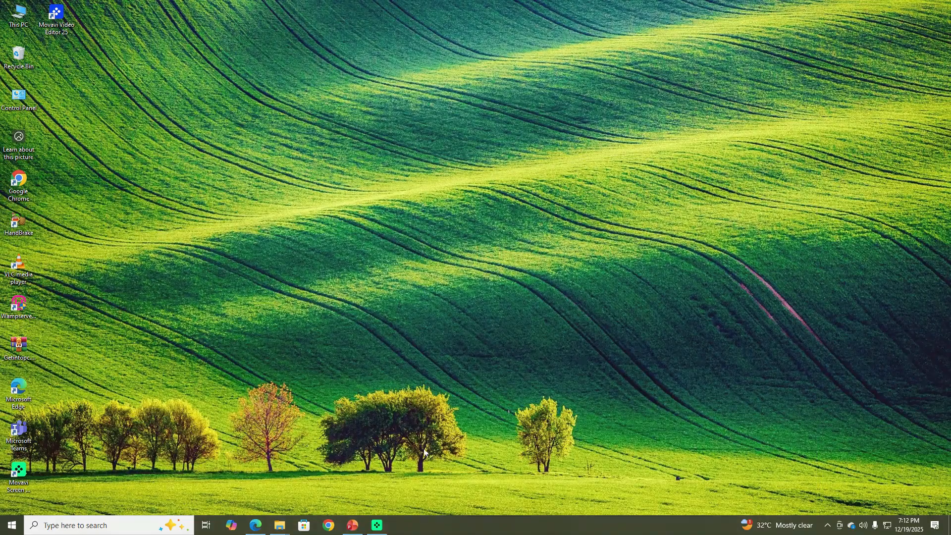
{"action": "left_click", "coordinate": [256, 526]}
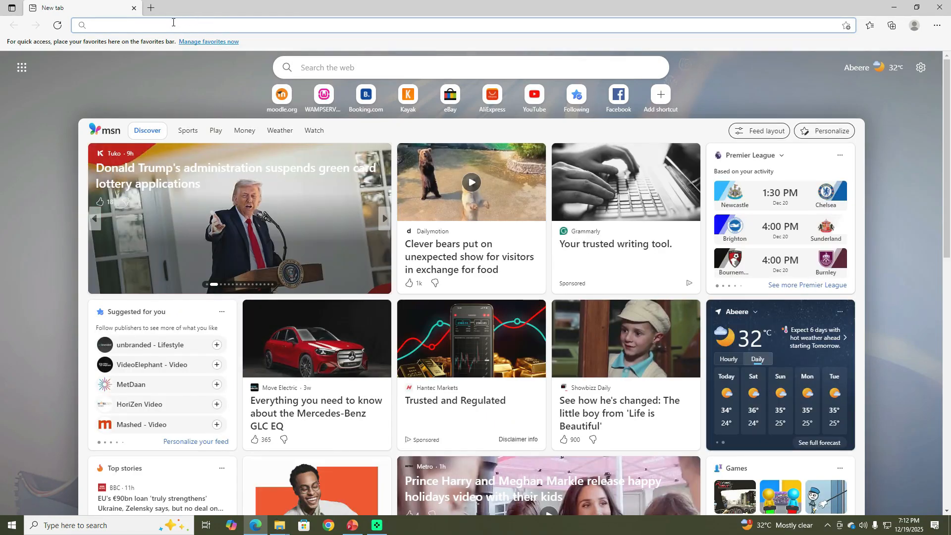
{"action": "type", "text": "http://localhost"}
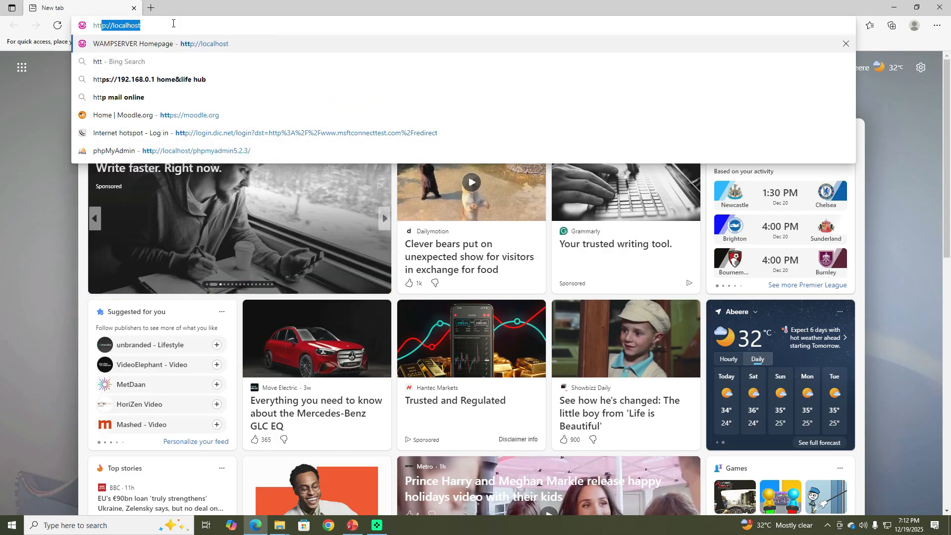
{"action": "type", "text": "/moodle"}
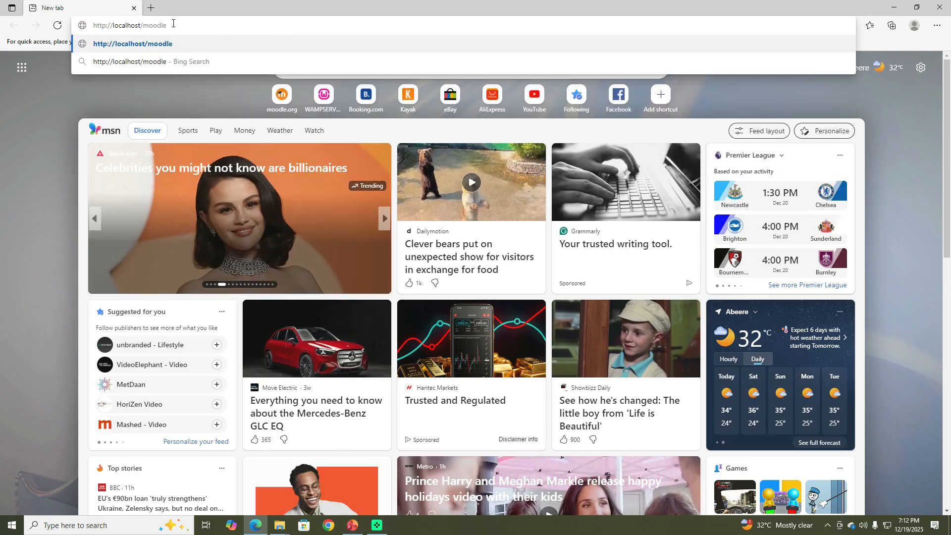
{"action": "key", "text": "Return"}
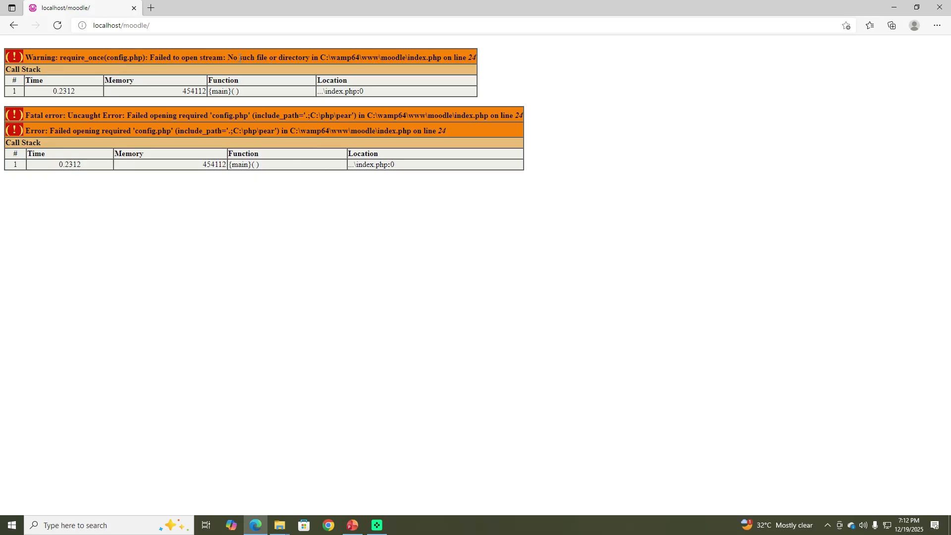
Step: Load localhost/moodle/public instead and continue the installer past the language page with English (en)
{"action": "double_click", "coordinate": [179, 28]}
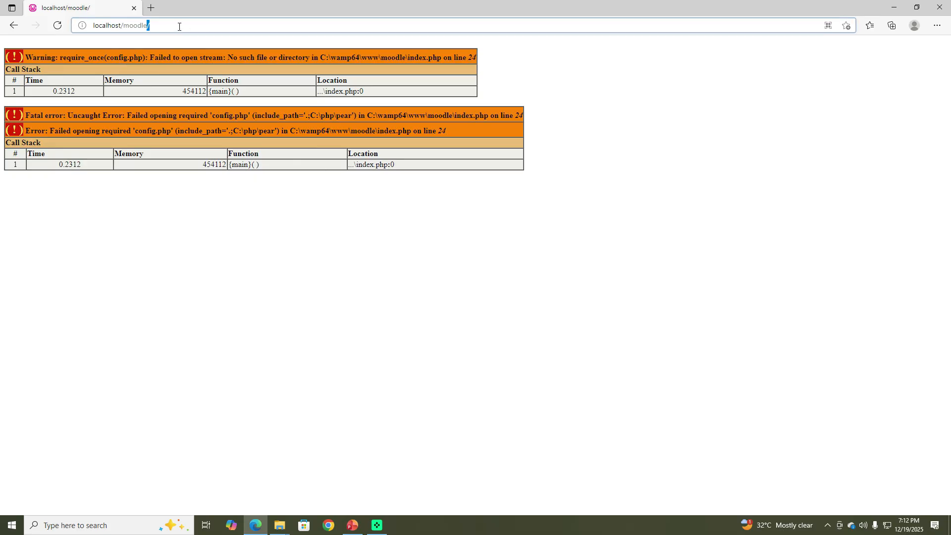
{"action": "left_click", "coordinate": [182, 28]}
{"action": "type", "text": "public"}
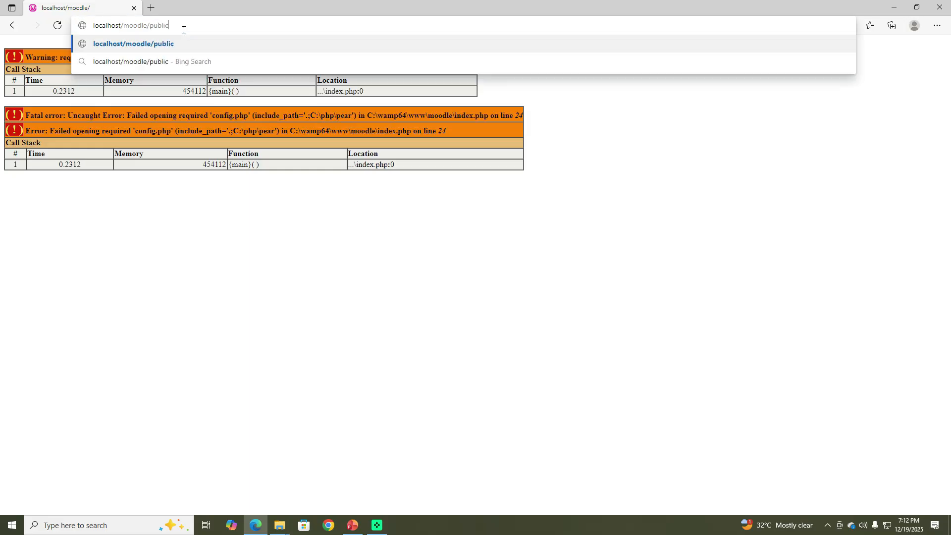
{"action": "key", "text": "Return"}
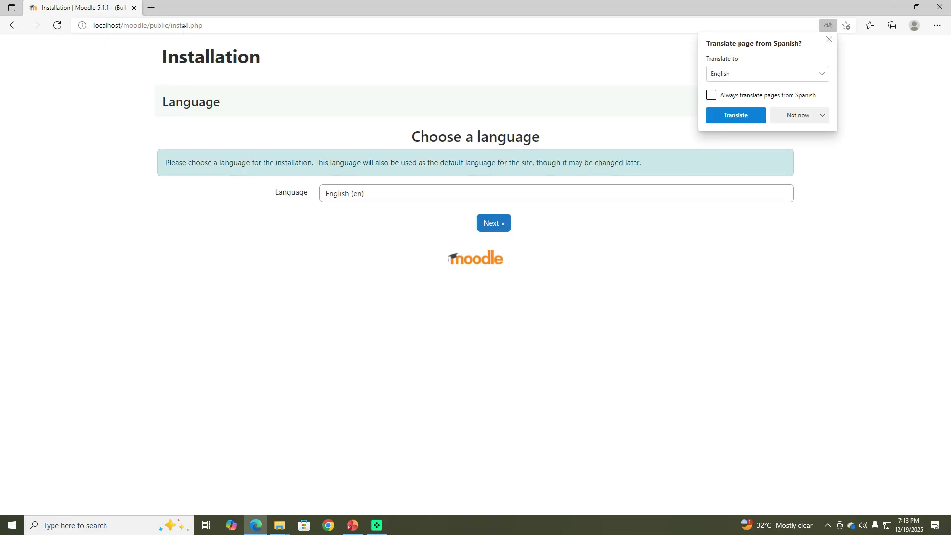
{"action": "left_click", "coordinate": [828, 40]}
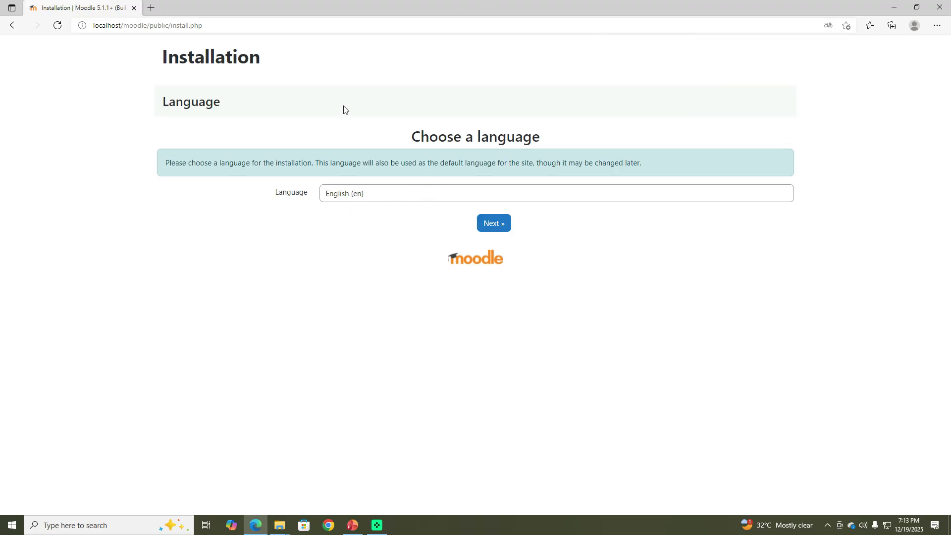
{"action": "left_click", "coordinate": [500, 230]}
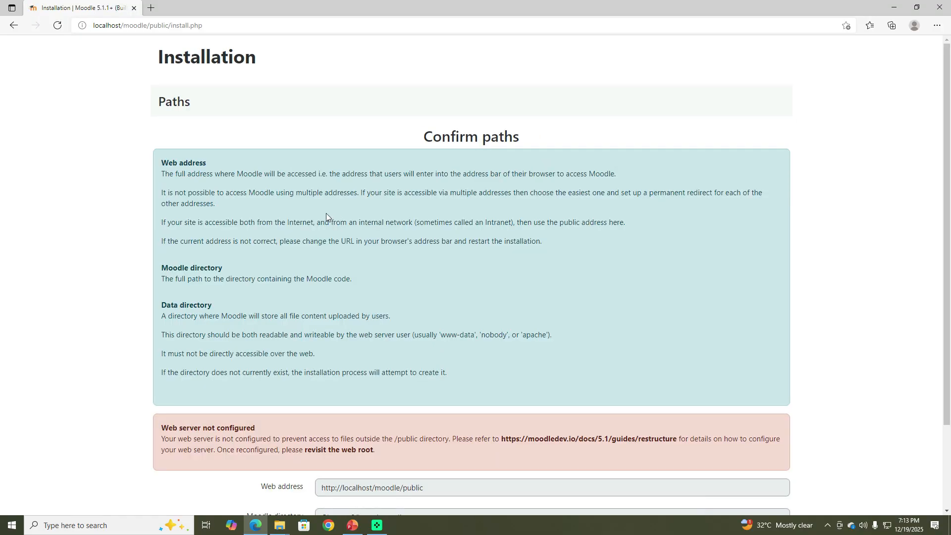
Step: Change the data directory path to C:\moodledata and reload the paths page
{"action": "scroll", "coordinate": [323, 216], "scroll_direction": "down", "scroll_amount": 3}
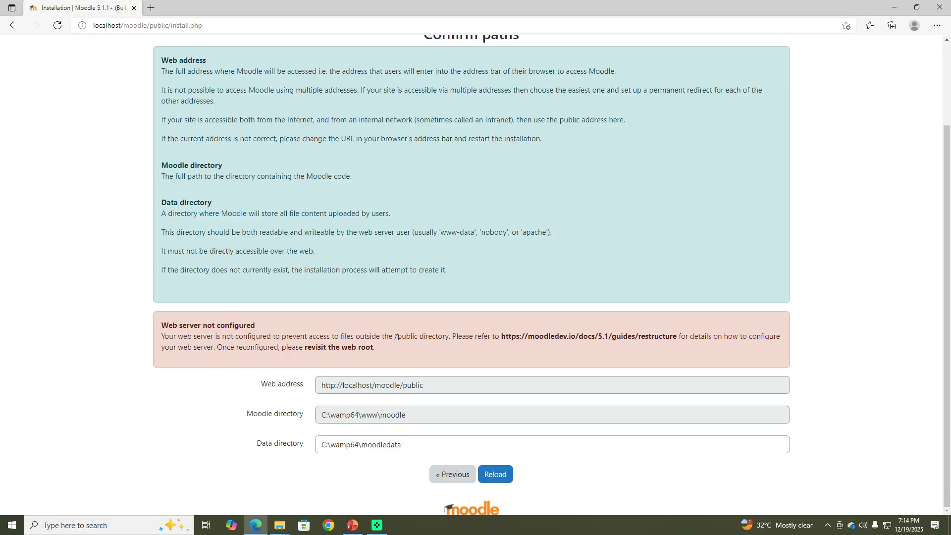
{"action": "scroll", "coordinate": [398, 337], "scroll_direction": "up", "scroll_amount": 3}
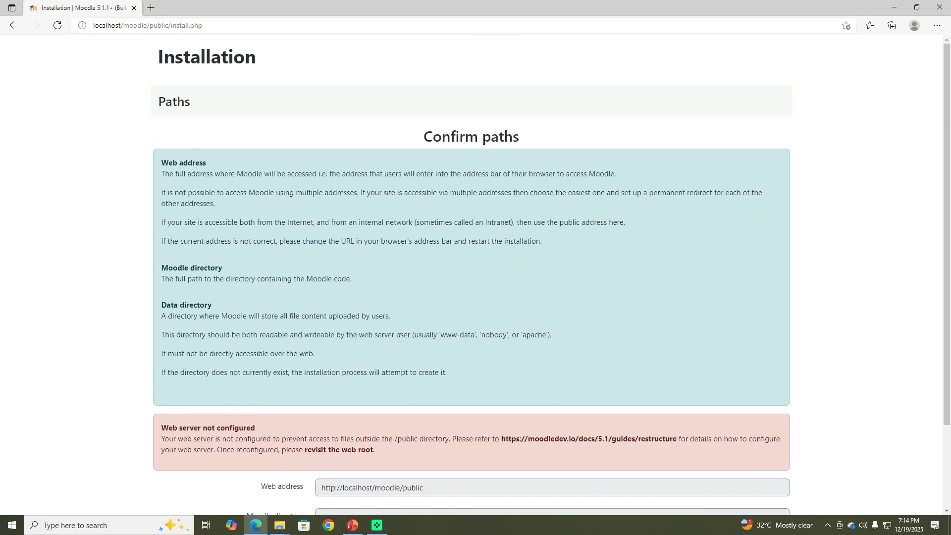
{"action": "scroll", "coordinate": [400, 337], "scroll_direction": "down", "scroll_amount": 3}
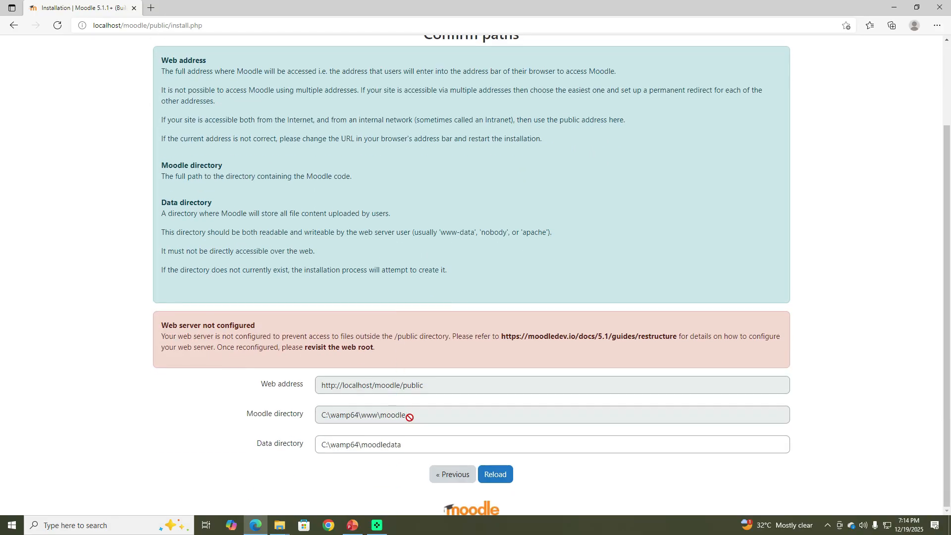
{"action": "left_click", "coordinate": [377, 444]}
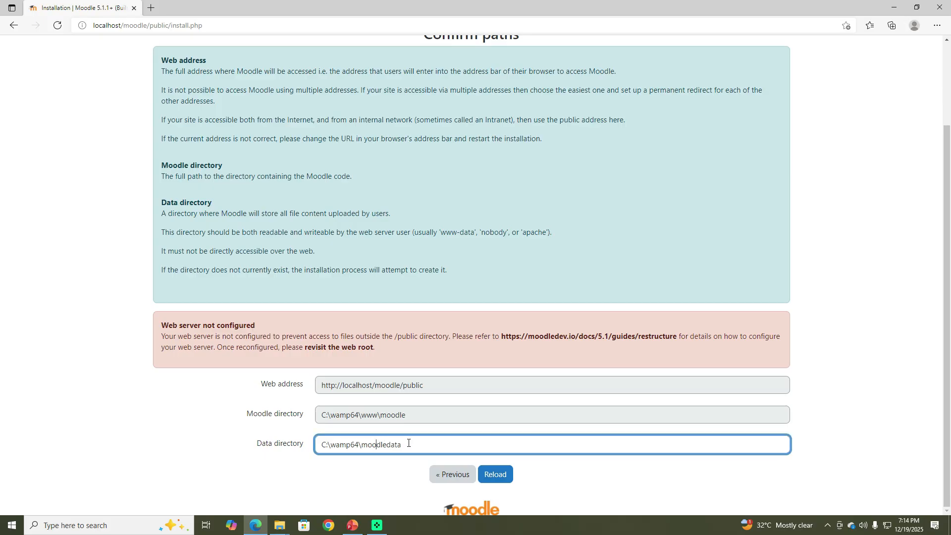
{"action": "left_click_drag", "start_coordinate": [400, 444], "coordinate": [363, 444]}
{"action": "key", "text": "BackSpace"}
{"action": "left_click_drag", "start_coordinate": [366, 445], "coordinate": [331, 445]}
{"action": "type", "text": "moodledata"}
{"action": "left_click", "coordinate": [495, 475]}
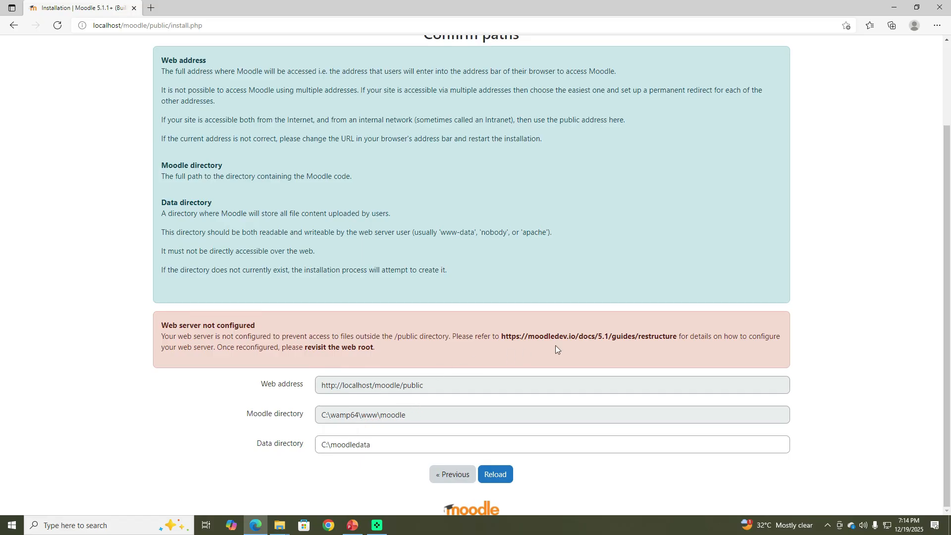
Step: Open the Moodle code restructure guide linked in the web server warning
{"action": "left_click", "coordinate": [603, 338]}
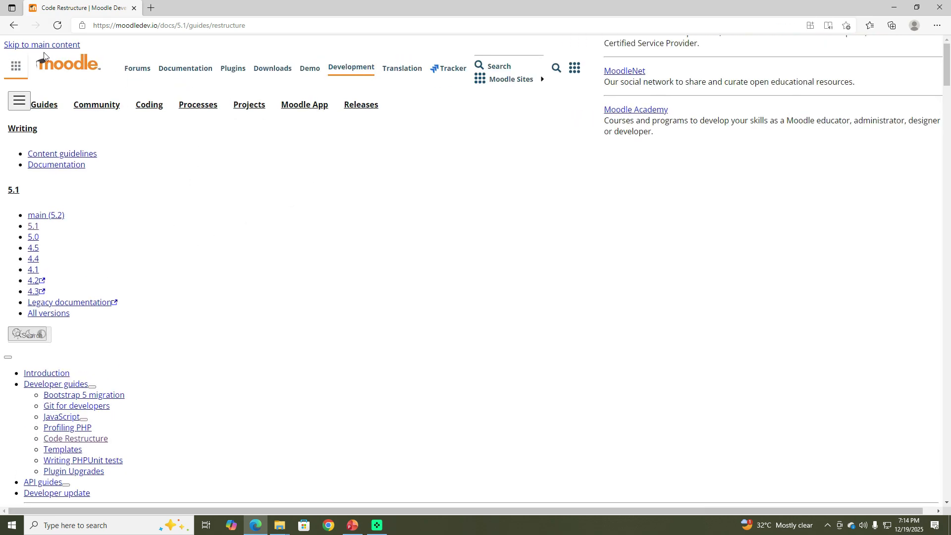
{"action": "left_click", "coordinate": [57, 25]}
Step: Return to the installer page, reload it, and continue past the language page to the paths step
{"action": "left_click", "coordinate": [14, 28]}
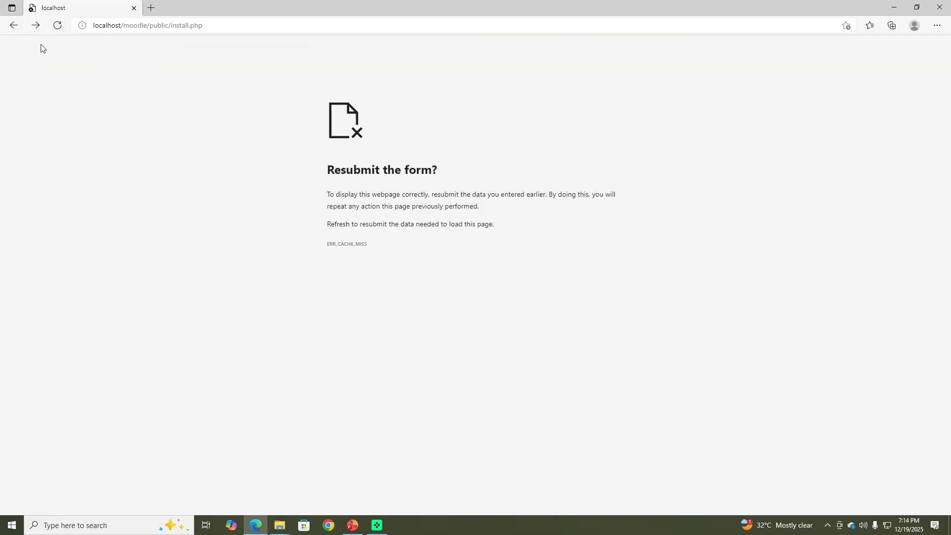
{"action": "left_click", "coordinate": [15, 28]}
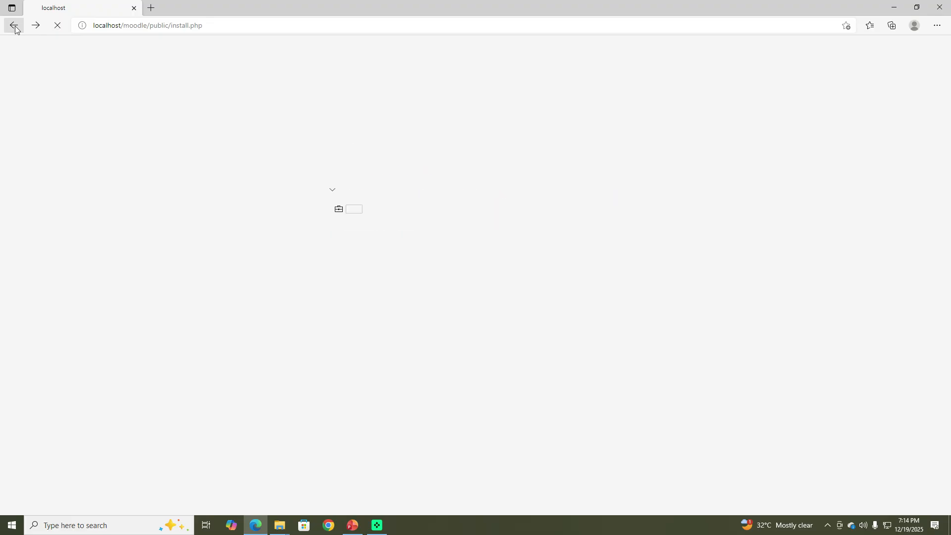
{"action": "left_click", "coordinate": [57, 27]}
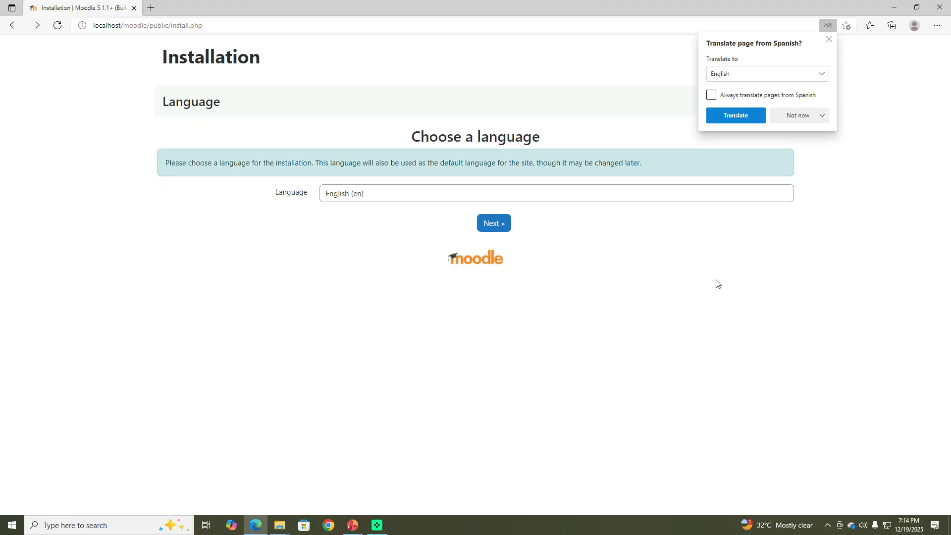
{"action": "left_click", "coordinate": [490, 225]}
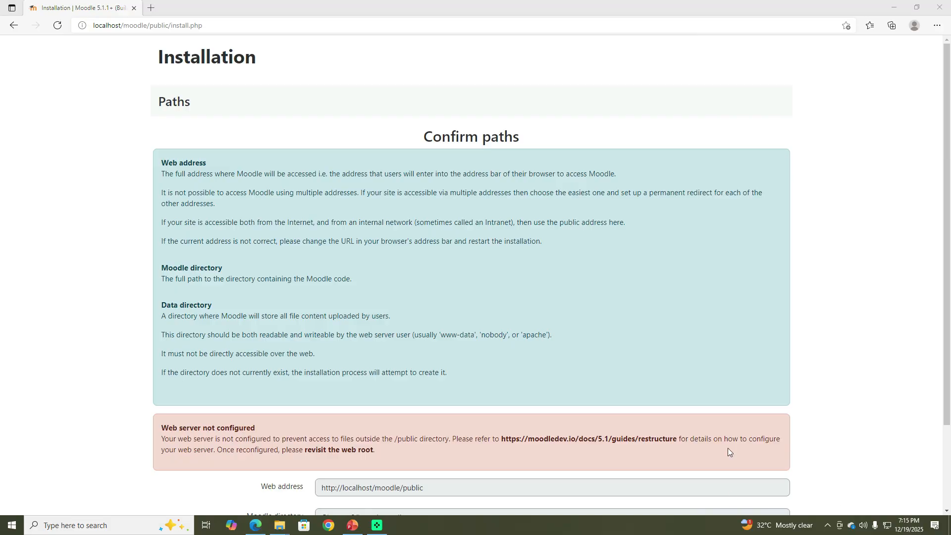
Step: Open Apache's httpd.conf file from the Wampserver tray menu
{"action": "left_click", "coordinate": [828, 526]}
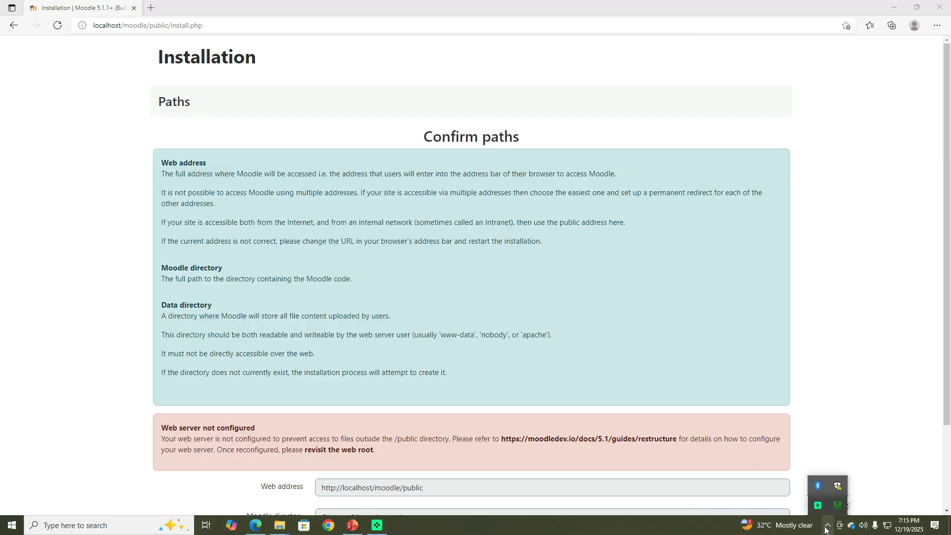
{"action": "right_click", "coordinate": [838, 505]}
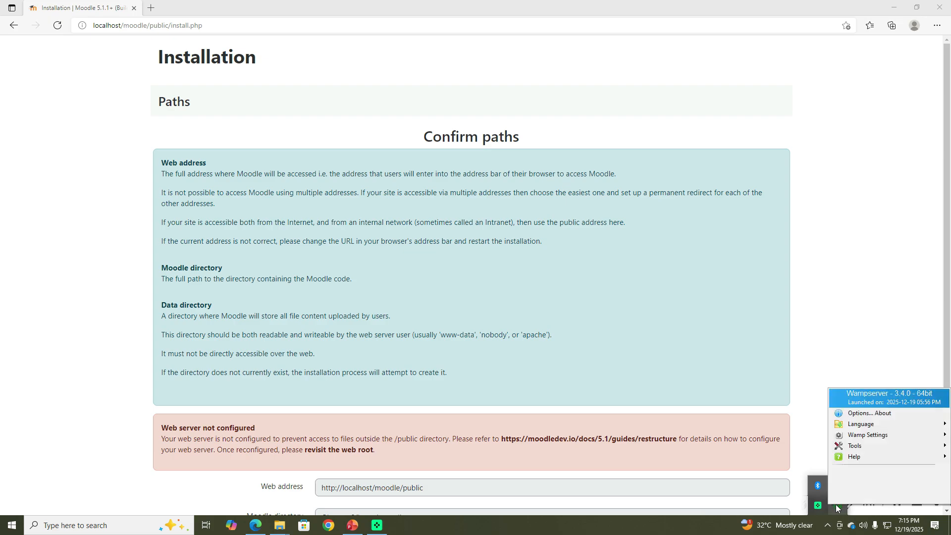
{"action": "mouse_move", "coordinate": [864, 437]}
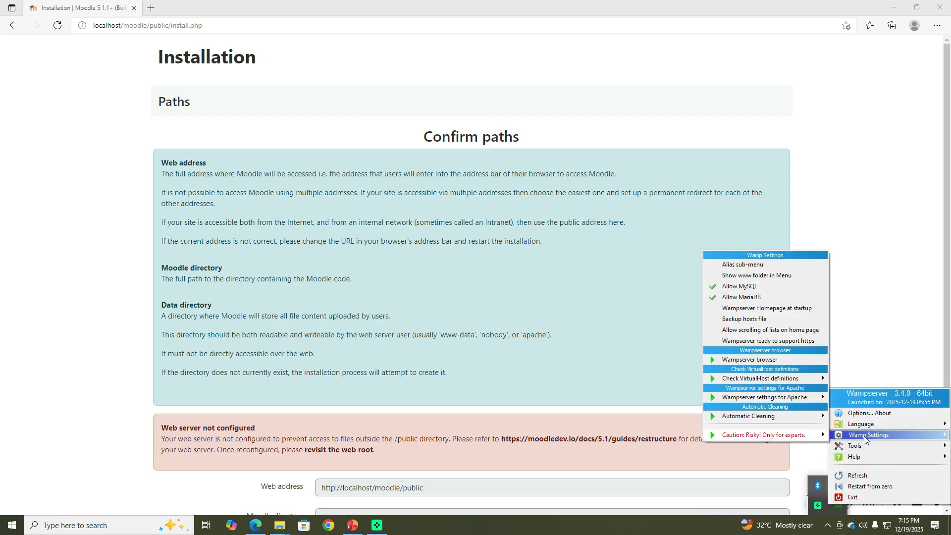
{"action": "left_click", "coordinate": [838, 505]}
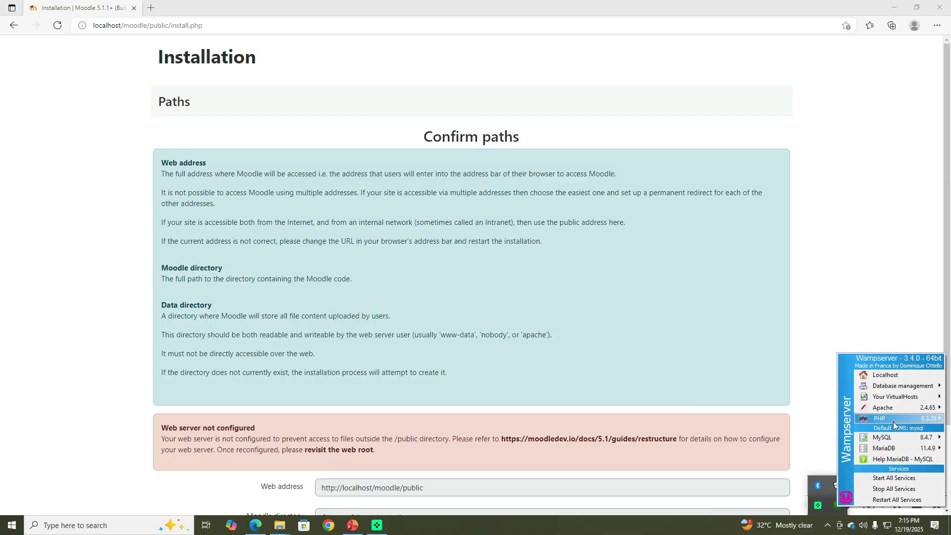
{"action": "mouse_move", "coordinate": [896, 409]}
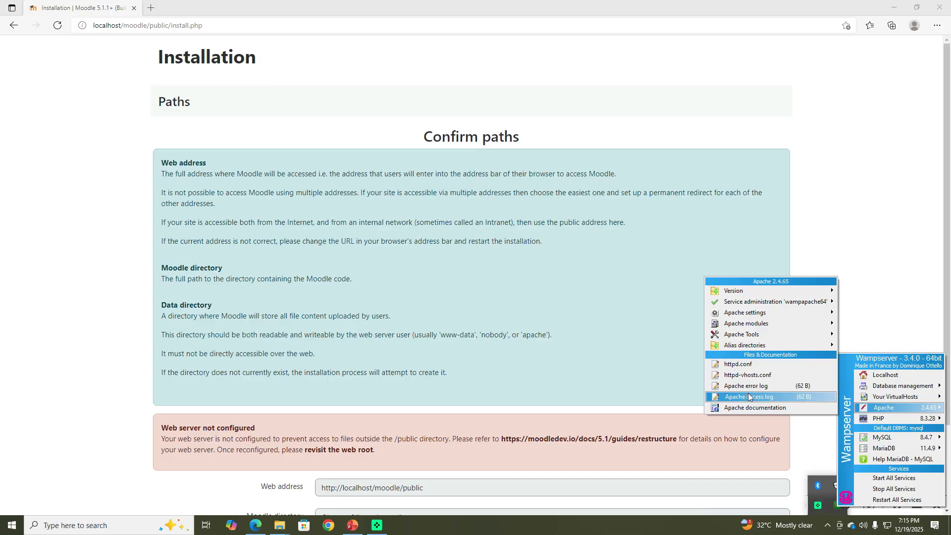
{"action": "left_click", "coordinate": [747, 364]}
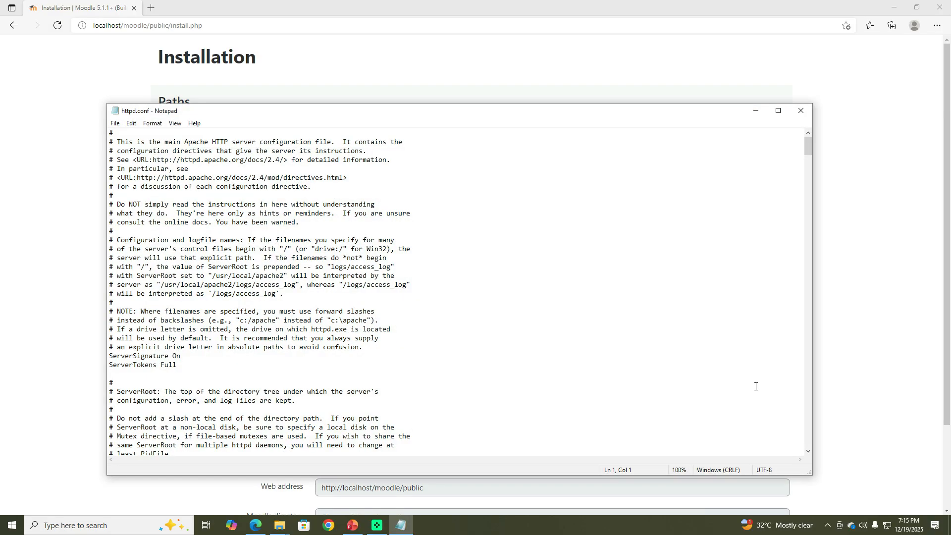
Step: Scroll through httpd.conf to examine its server root and listen directives, then close the editor
{"action": "scroll", "coordinate": [436, 283], "scroll_direction": "down", "scroll_amount": 10}
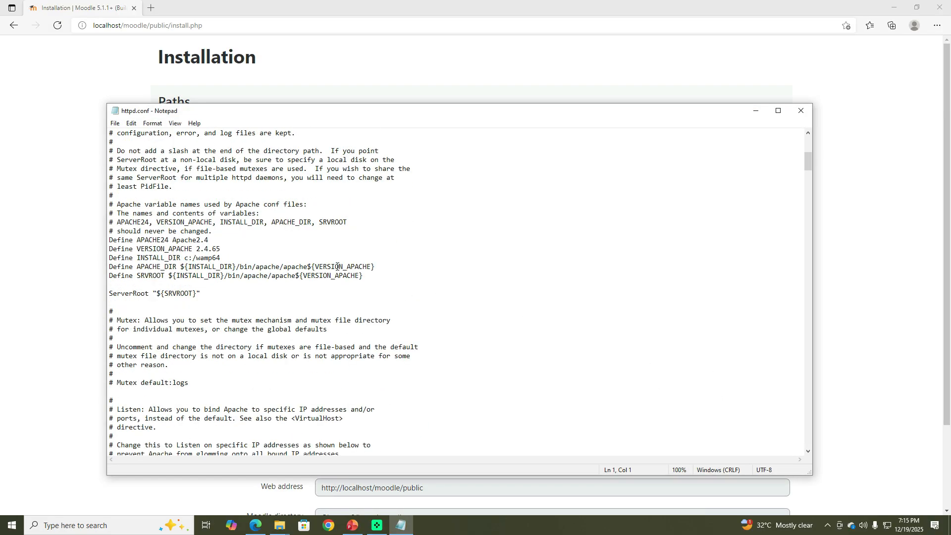
{"action": "scroll", "coordinate": [338, 265], "scroll_direction": "down", "scroll_amount": 3}
{"action": "scroll", "coordinate": [350, 263], "scroll_direction": "down", "scroll_amount": 11}
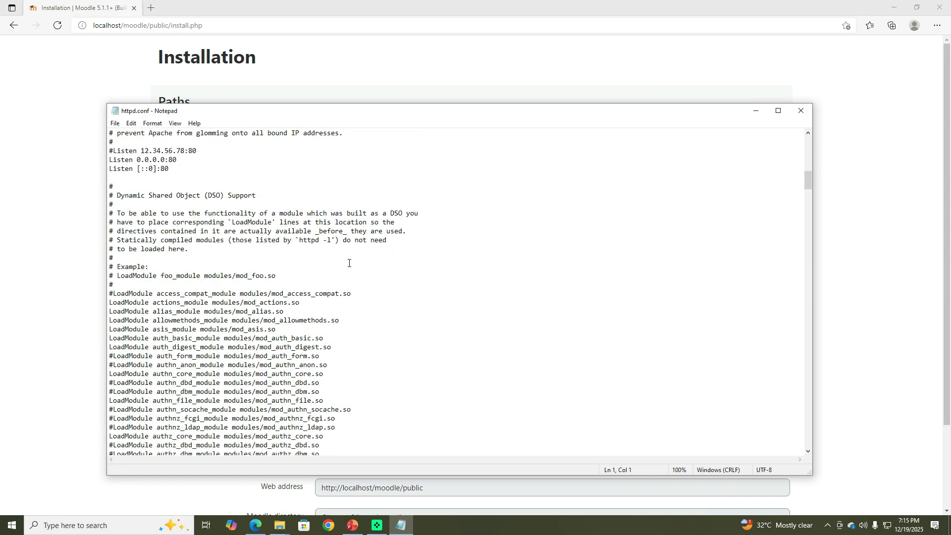
{"action": "scroll", "coordinate": [402, 251], "scroll_direction": "up", "scroll_amount": 12}
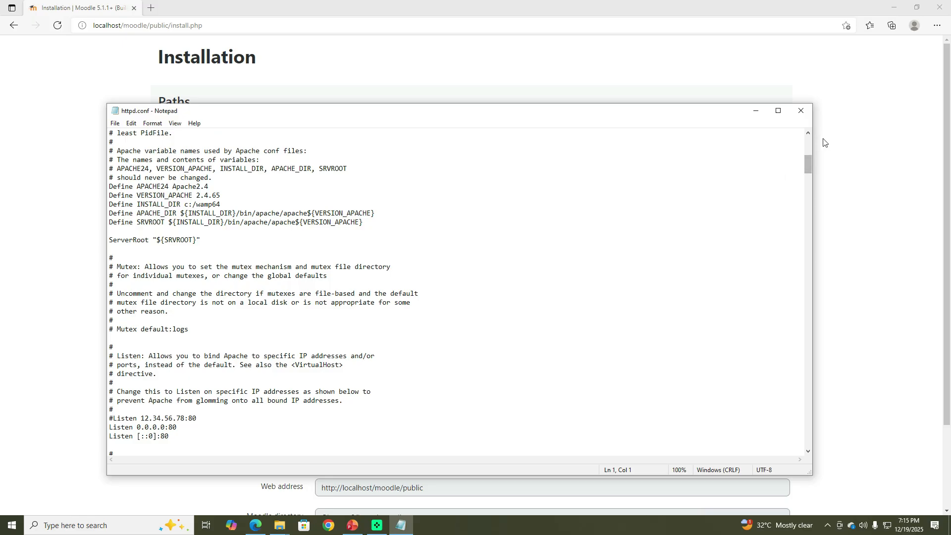
{"action": "left_click", "coordinate": [801, 111]}
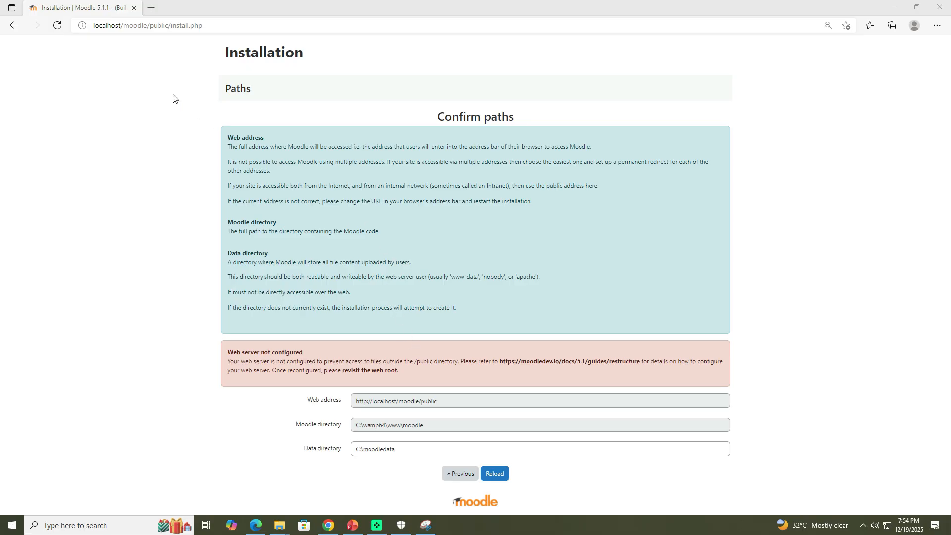
Step: Open the VirtualHost Management page from the Wampserver tray menu's Your VirtualHosts submenu
{"action": "left_click", "coordinate": [151, 7]}
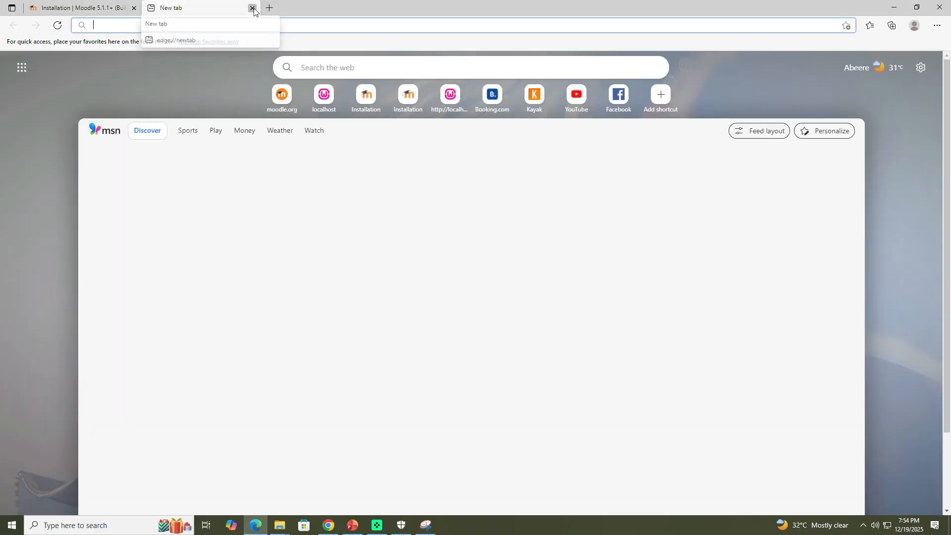
{"action": "key", "text": "ctrl+w"}
{"action": "left_click", "coordinate": [865, 527]}
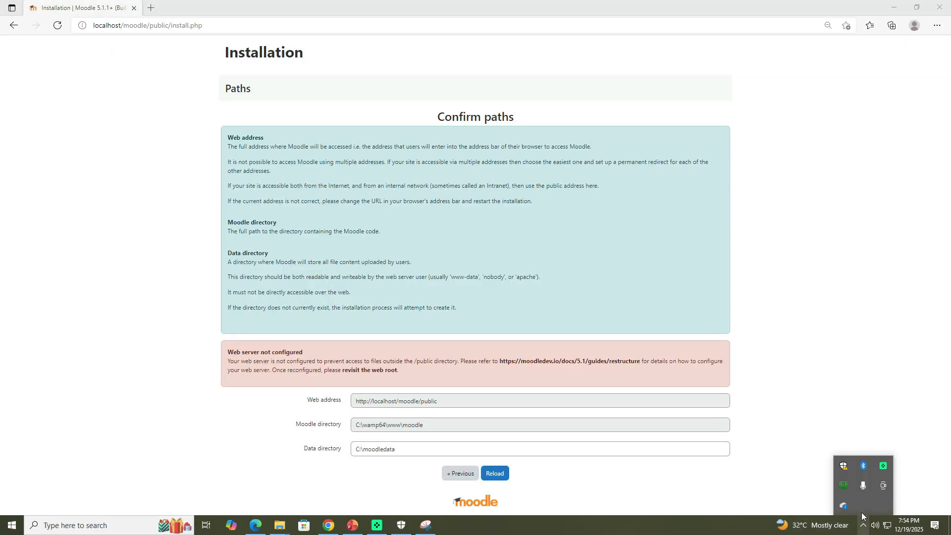
{"action": "left_click", "coordinate": [844, 487]}
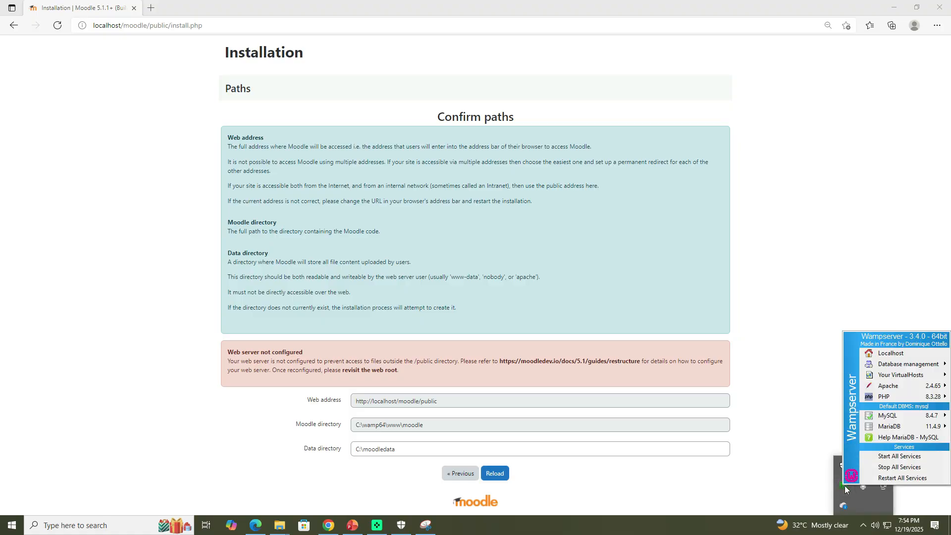
{"action": "mouse_move", "coordinate": [899, 377]}
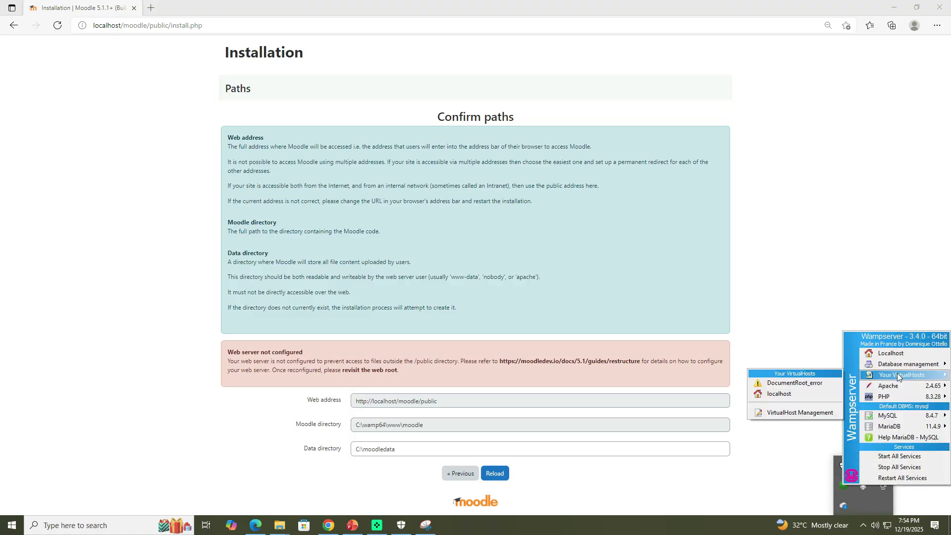
{"action": "left_click", "coordinate": [792, 413]}
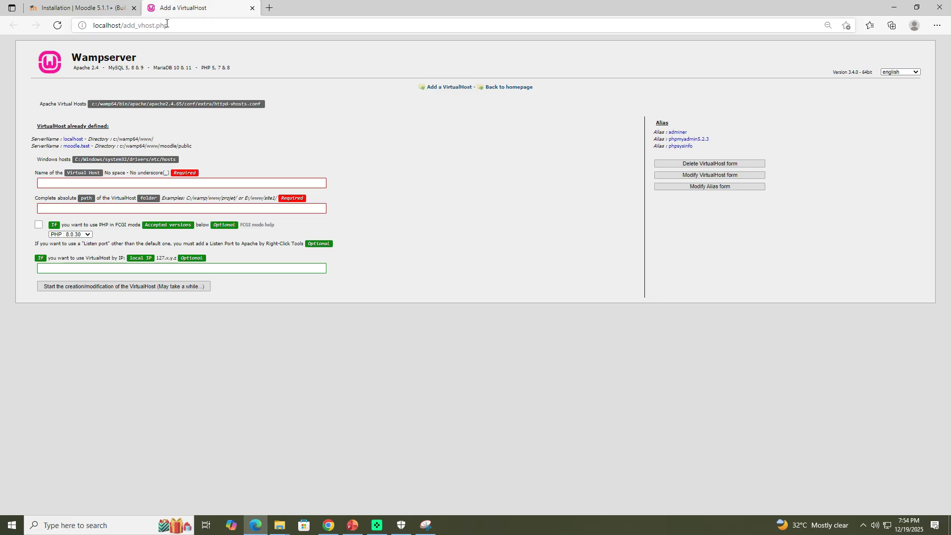
Step: Fill in the VirtualHost name moodle.test and the folder path c:/wamp64/www/moodle/public
{"action": "left_click", "coordinate": [75, 184]}
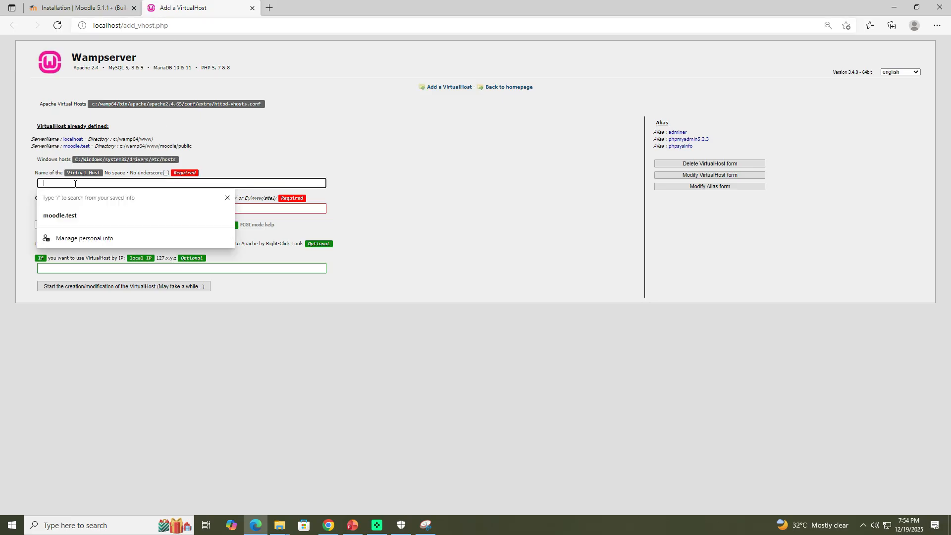
{"action": "left_click", "coordinate": [69, 216]}
{"action": "left_click", "coordinate": [56, 209]}
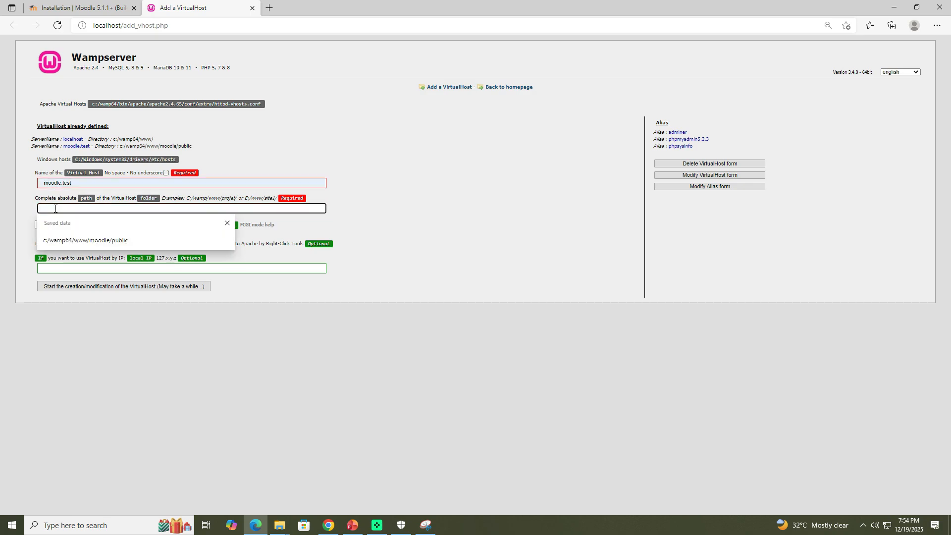
{"action": "left_click", "coordinate": [74, 240]}
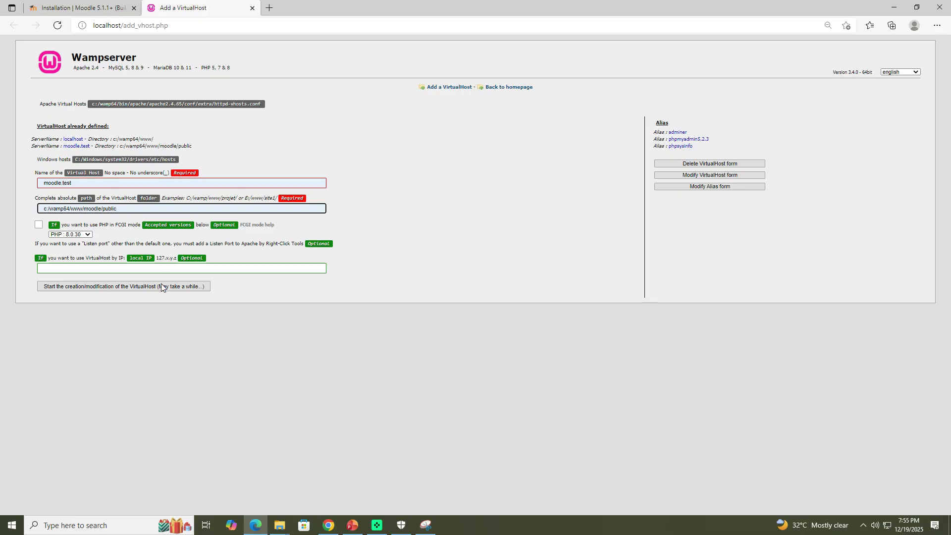
Step: Restart all Wampserver services from the tray menu and close the VirtualHost tab
{"action": "left_click", "coordinate": [863, 526]}
{"action": "left_click", "coordinate": [843, 487]}
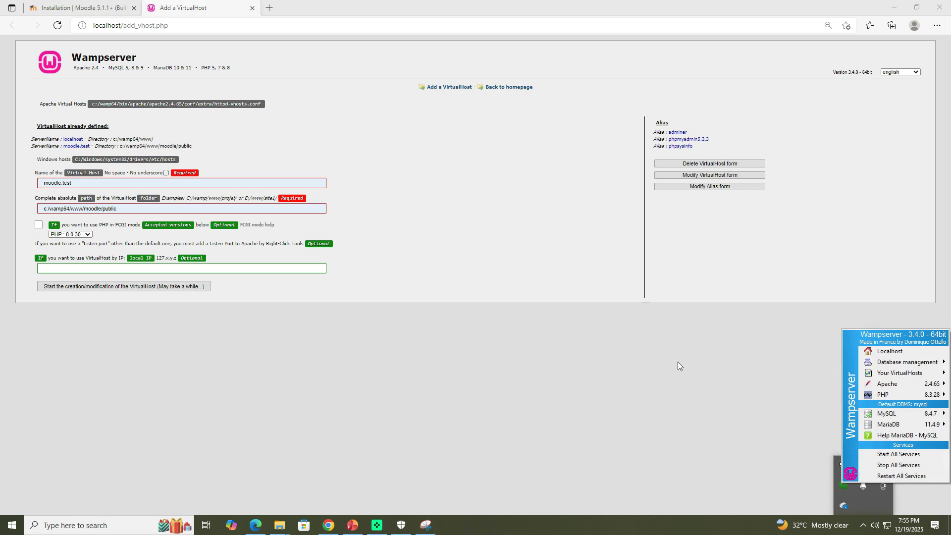
{"action": "left_click", "coordinate": [798, 475]}
{"action": "left_click", "coordinate": [863, 526]}
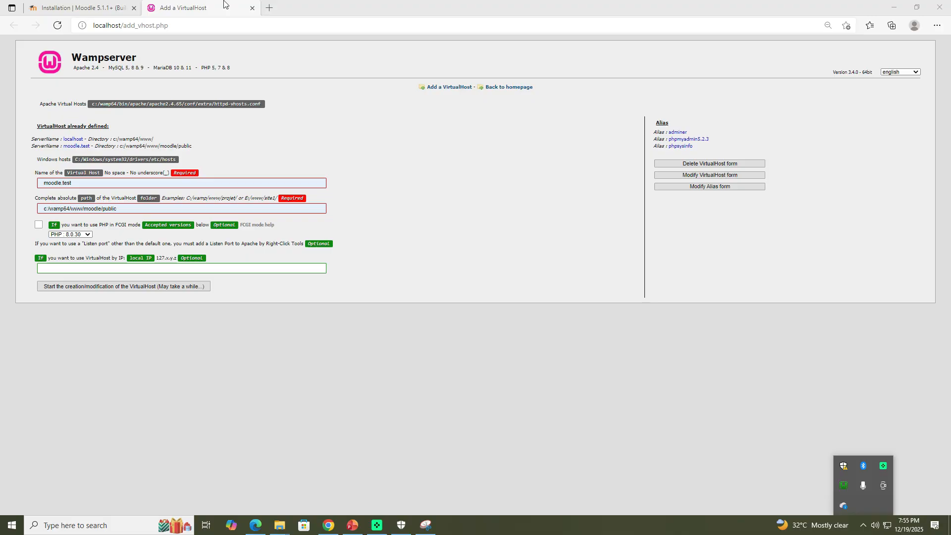
{"action": "left_click", "coordinate": [252, 8]}
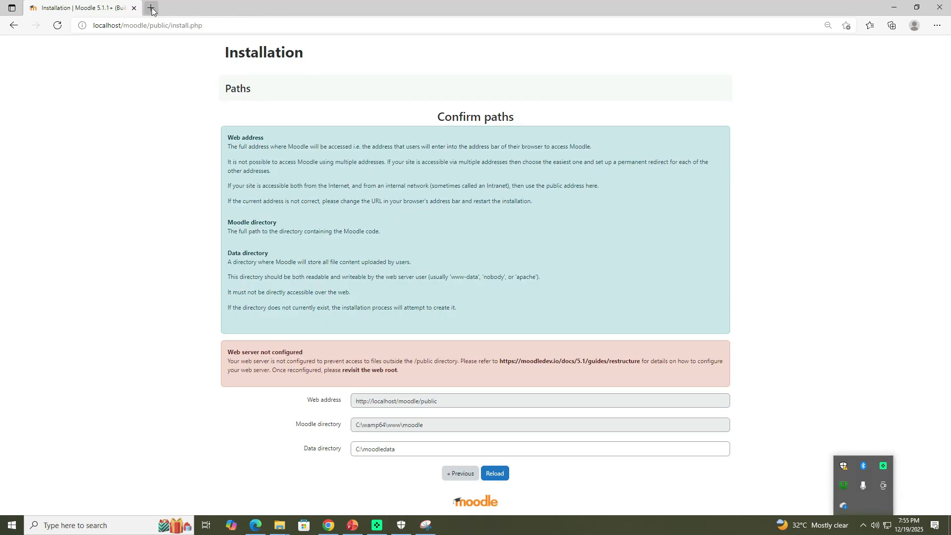
{"action": "left_click", "coordinate": [150, 8]}
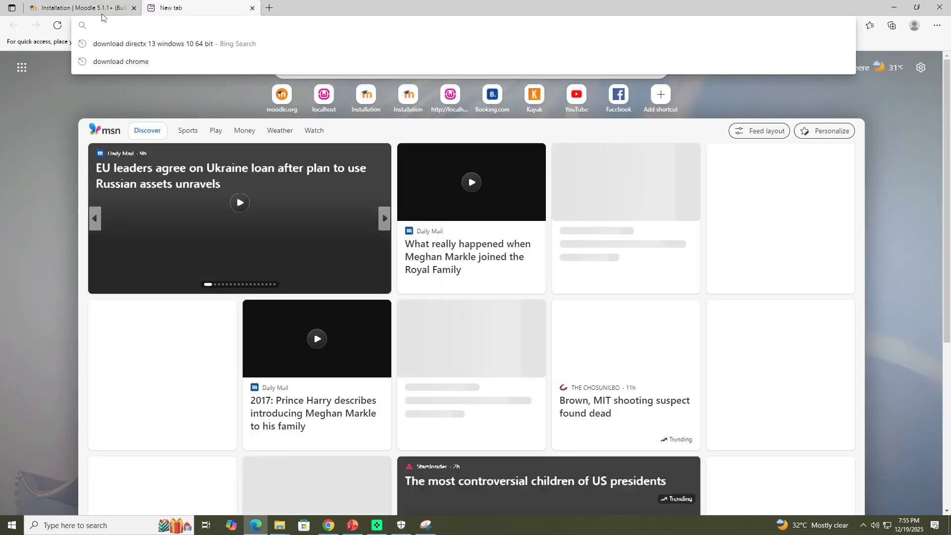
{"action": "left_click", "coordinate": [91, 9]}
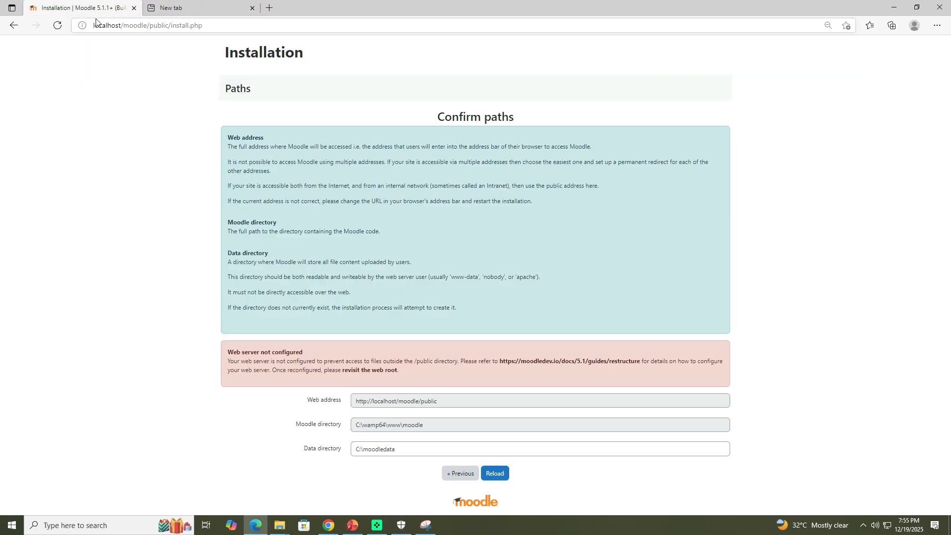
{"action": "left_click", "coordinate": [134, 8]}
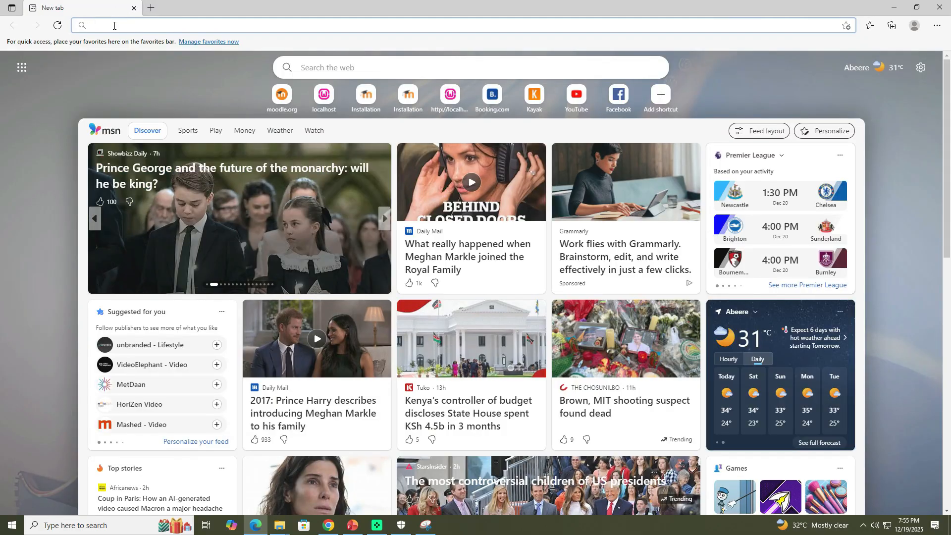
{"action": "type", "text": "moodle.test"}
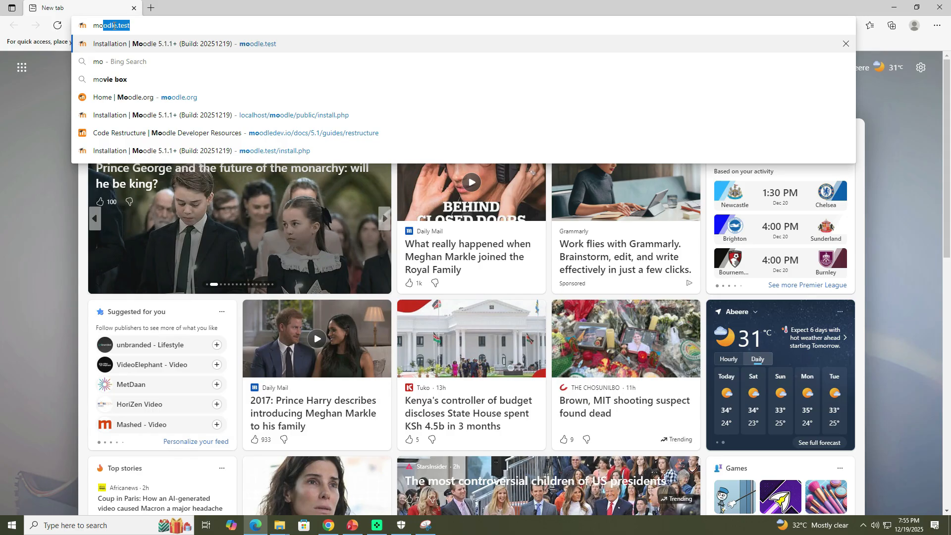
{"action": "key", "text": "Left"}
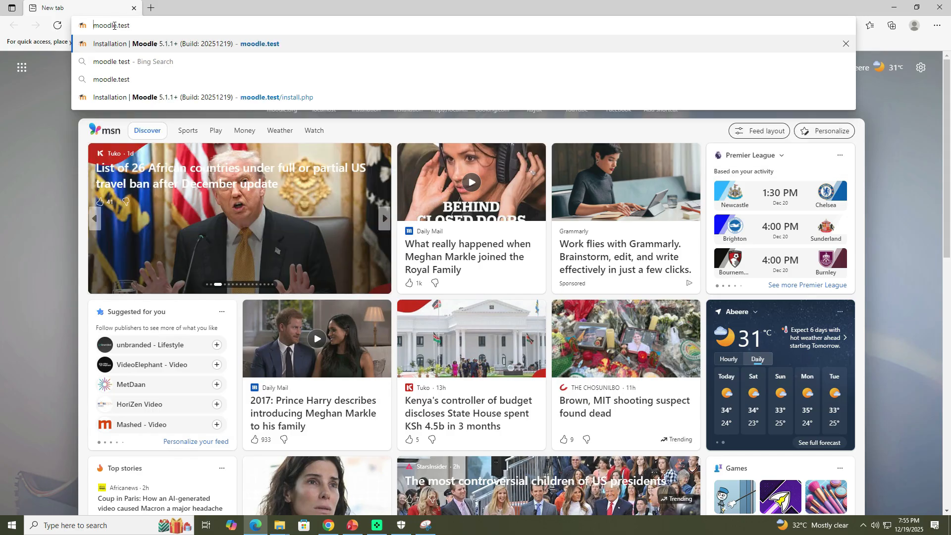
{"action": "type", "text": "htt"}
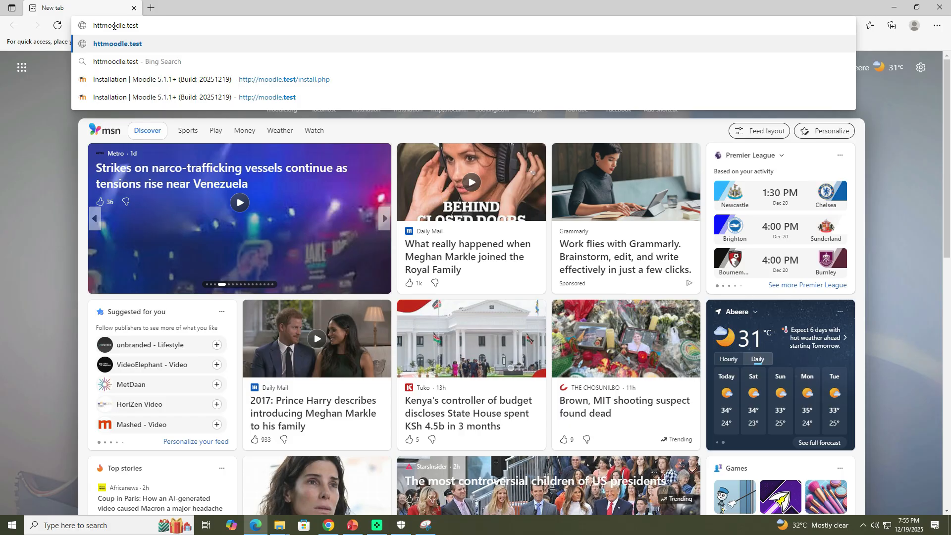
{"action": "key", "text": "Down"}
{"action": "key", "text": "Down"}
{"action": "key", "text": "Down"}
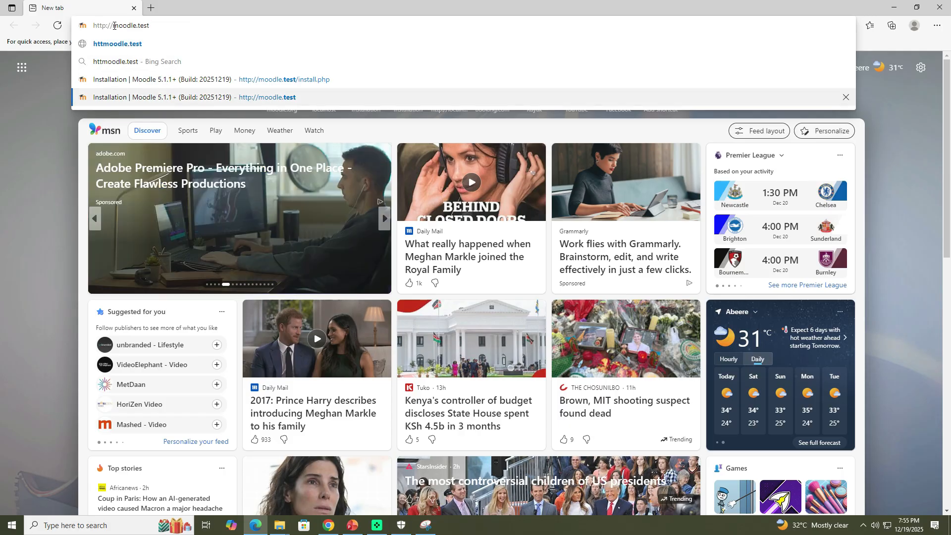
{"action": "key", "text": "Return"}
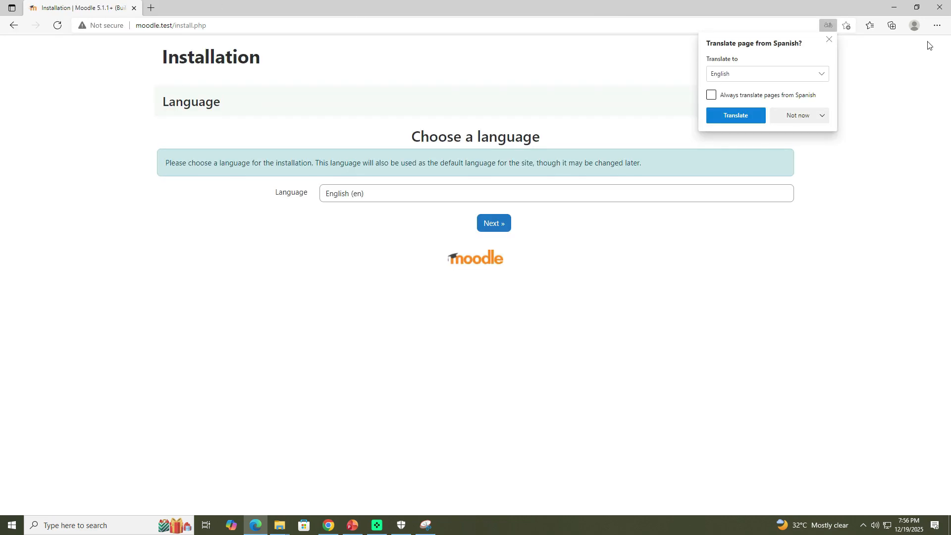
Step: Dismiss the translation prompt and continue past the language page with English
{"action": "left_click", "coordinate": [829, 40]}
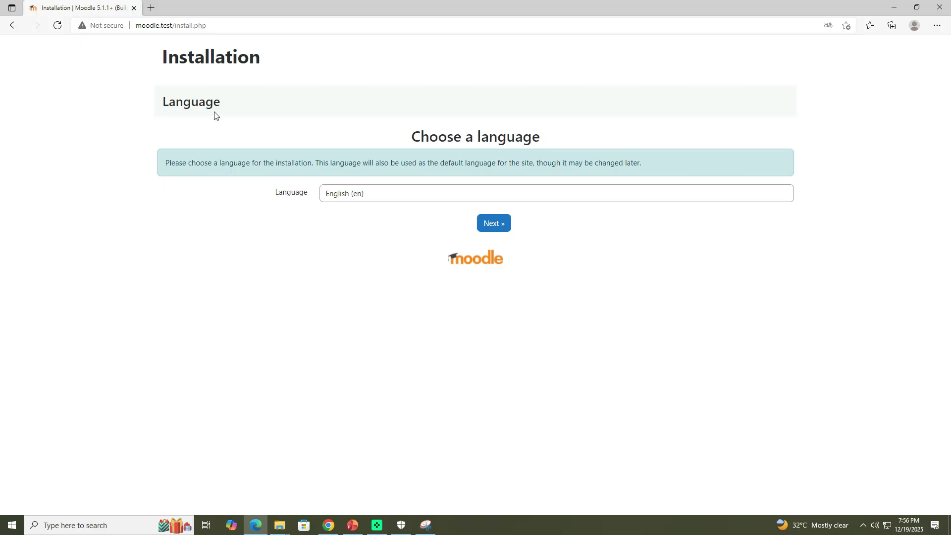
{"action": "left_click", "coordinate": [497, 228]}
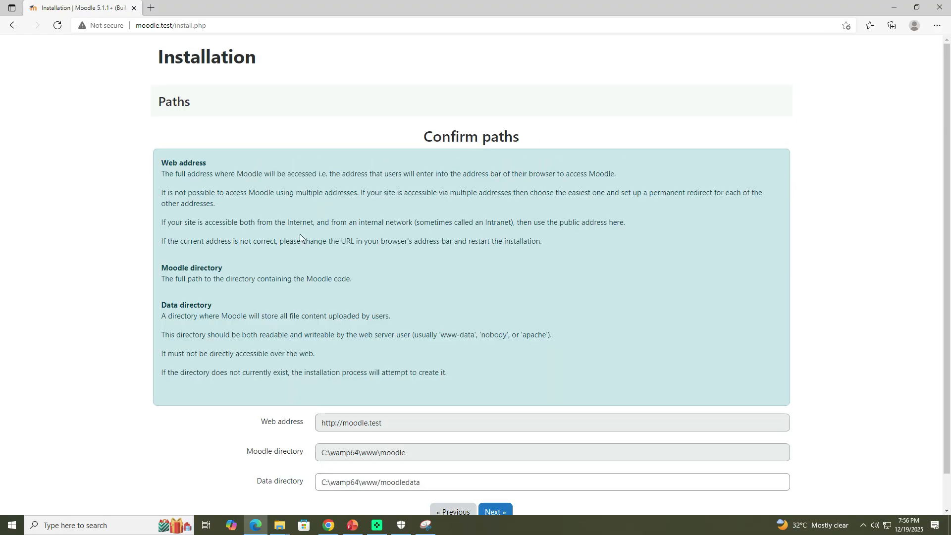
Step: Set the data directory to C:\wamp64\moodledata, continue, and accept the Improved MySQL (native/mysqli) database driver
{"action": "scroll", "coordinate": [300, 238], "scroll_direction": "down", "scroll_amount": 2}
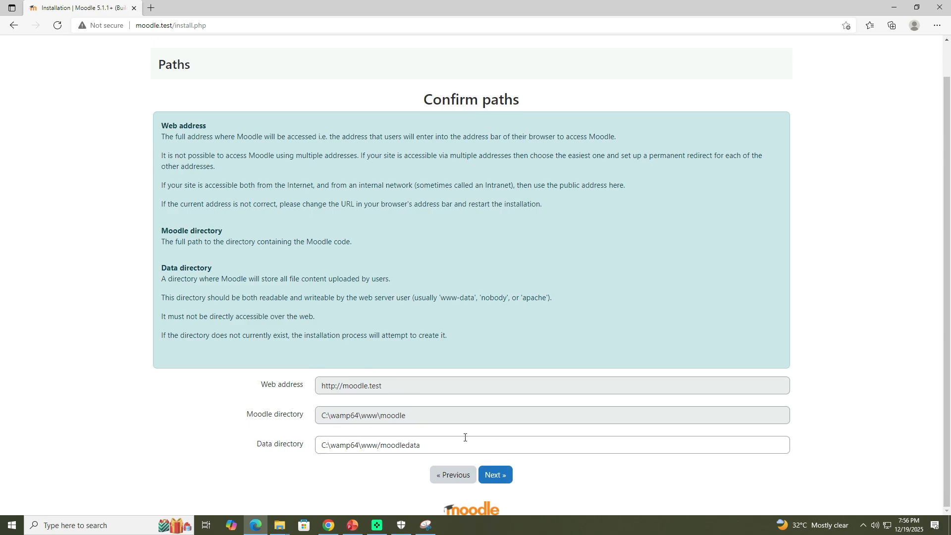
{"action": "left_click", "coordinate": [382, 447]}
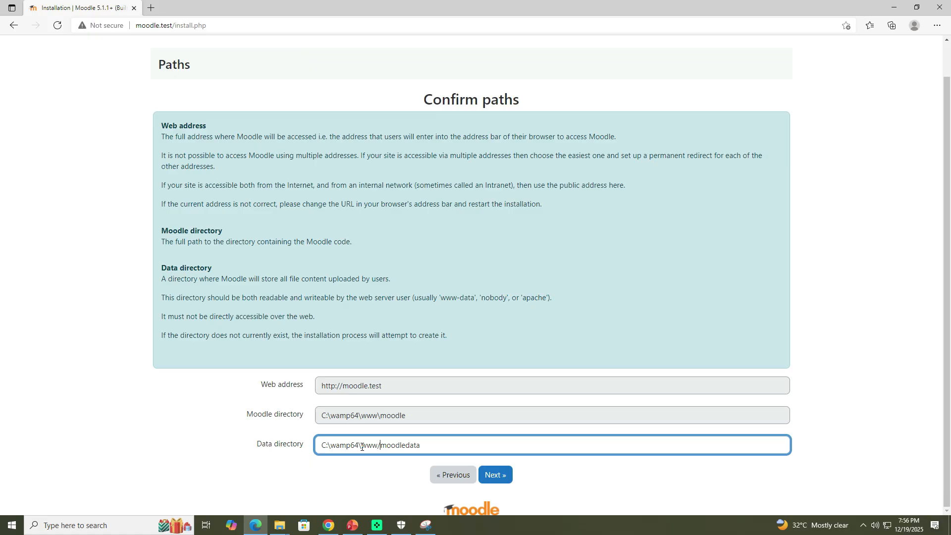
{"action": "key", "text": "BackSpace"}
{"action": "key", "text": "BackSpace"}
{"action": "key", "text": "BackSpace"}
{"action": "key", "text": "BackSpace"}
{"action": "left_click", "coordinate": [559, 490]}
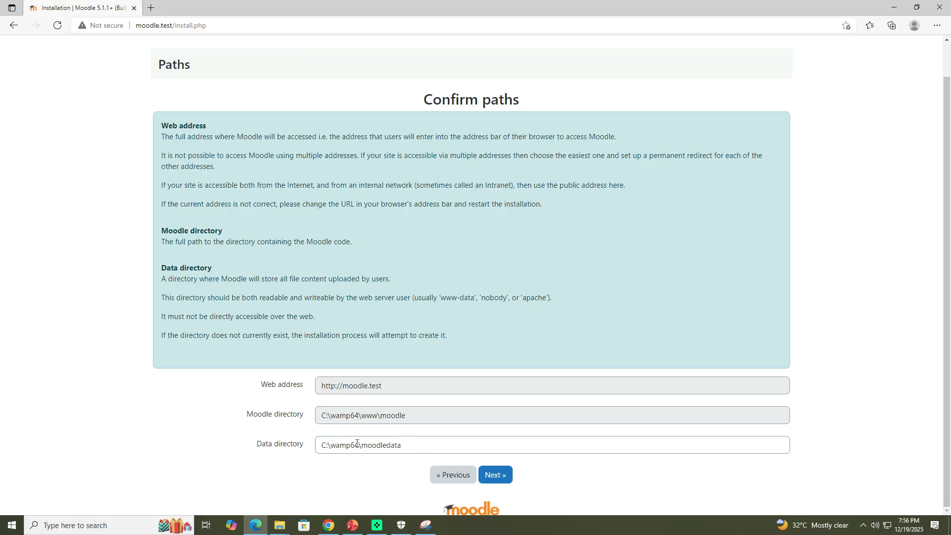
{"action": "left_click", "coordinate": [504, 480]}
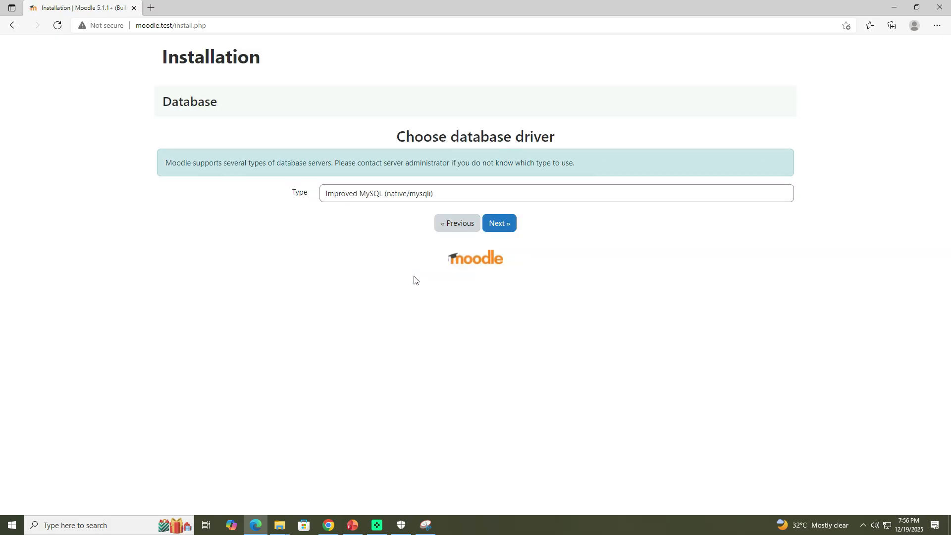
{"action": "left_click", "coordinate": [502, 228]}
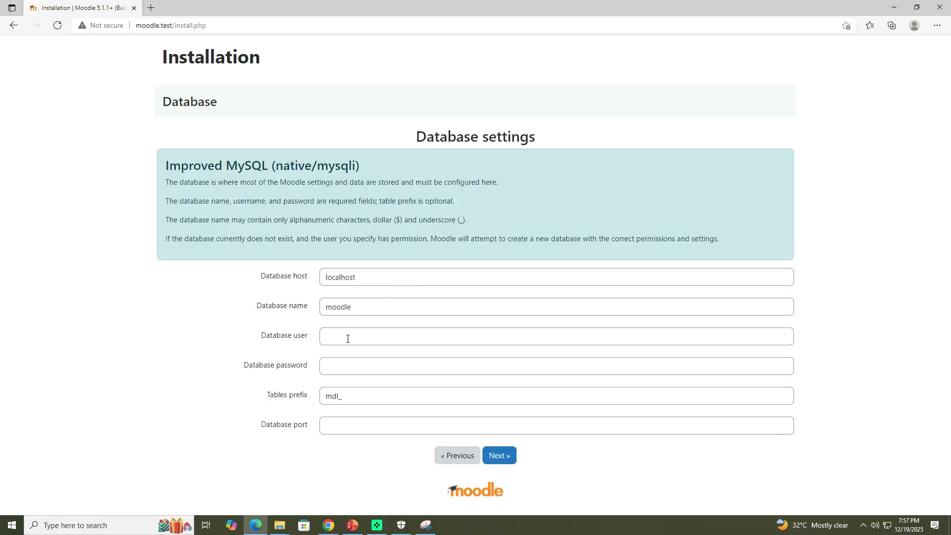
Step: Open phpMyAdmin from the localhost Wampserver page in a new tab and log in as root
{"action": "left_click", "coordinate": [151, 7]}
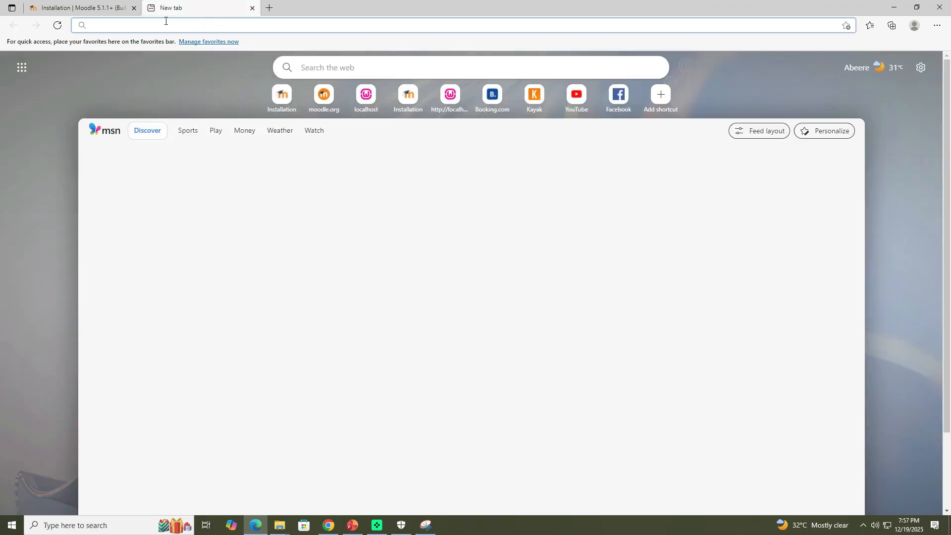
{"action": "type", "text": "localhost"}
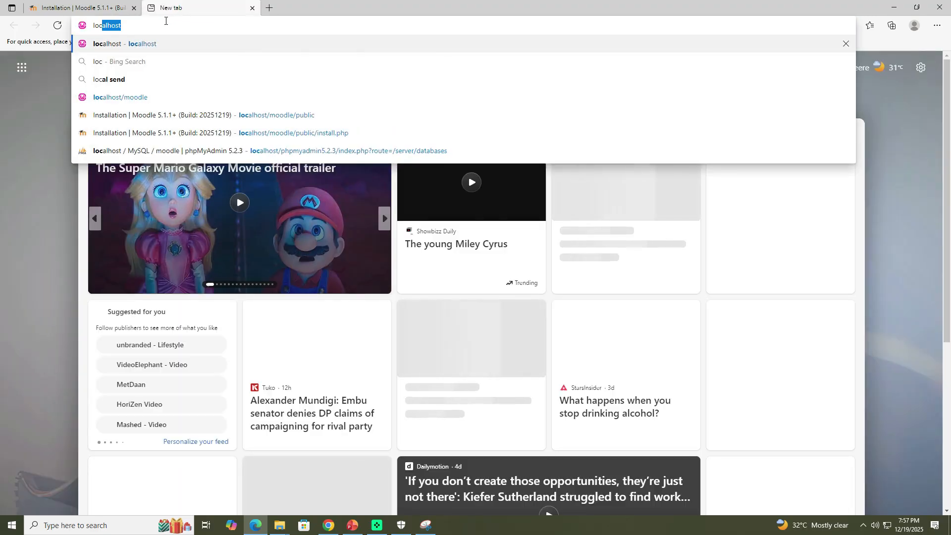
{"action": "key", "text": "Return"}
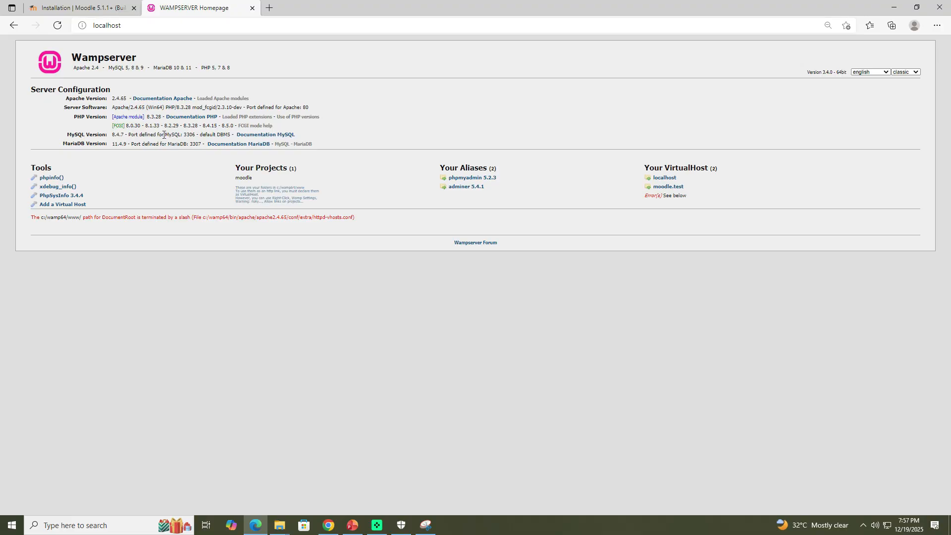
{"action": "left_click", "coordinate": [482, 184]}
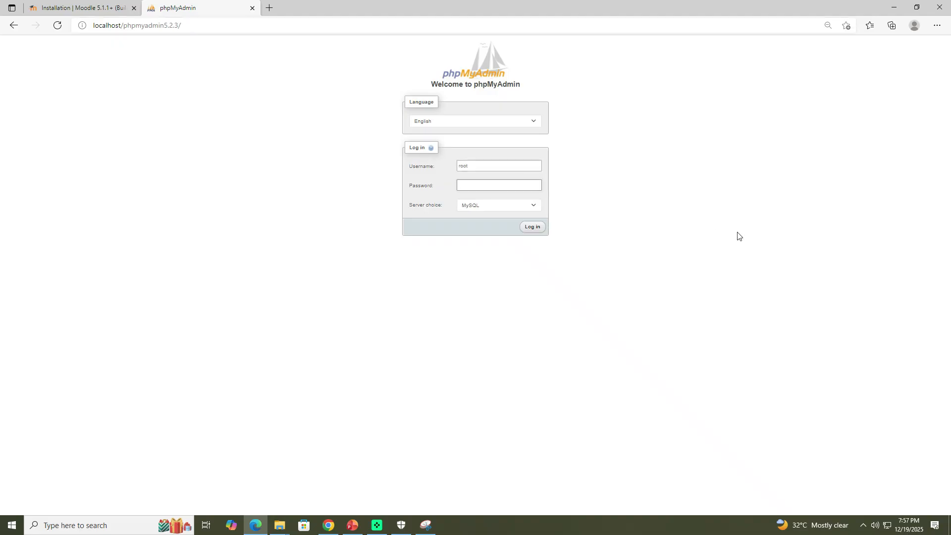
{"action": "key", "text": "ctrl+equal"}
{"action": "key", "text": "ctrl+minus"}
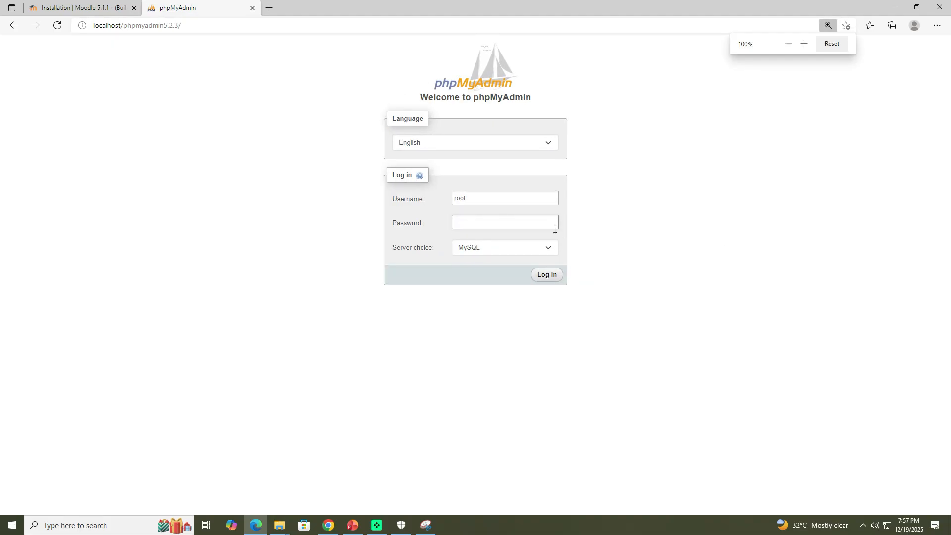
{"action": "left_click", "coordinate": [547, 276]}
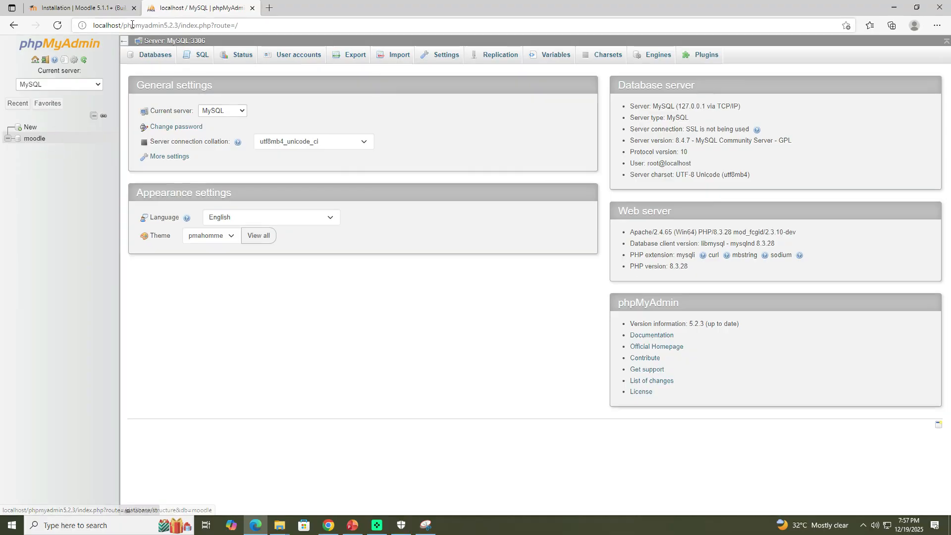
Step: Return to the installer and enter root as the database user, leaving password and port empty
{"action": "left_click", "coordinate": [90, 11]}
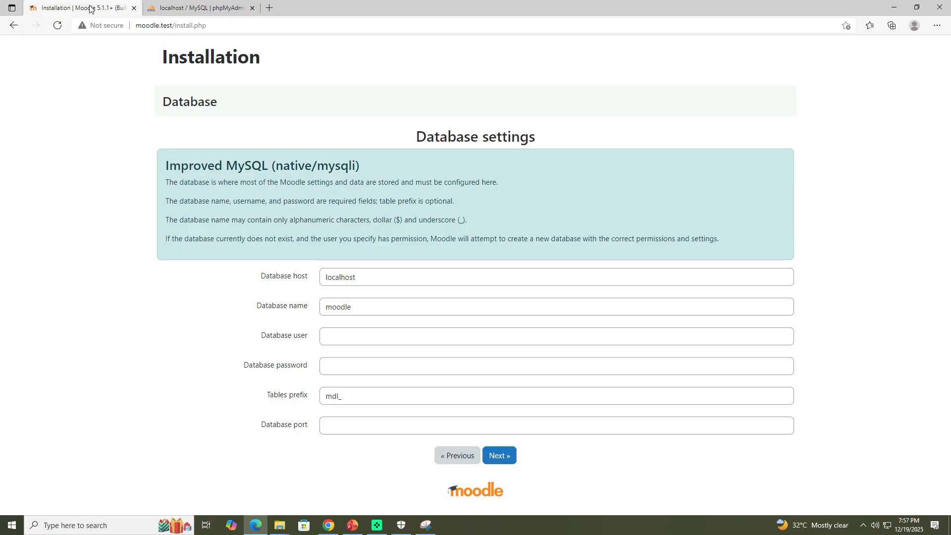
{"action": "left_click", "coordinate": [349, 336]}
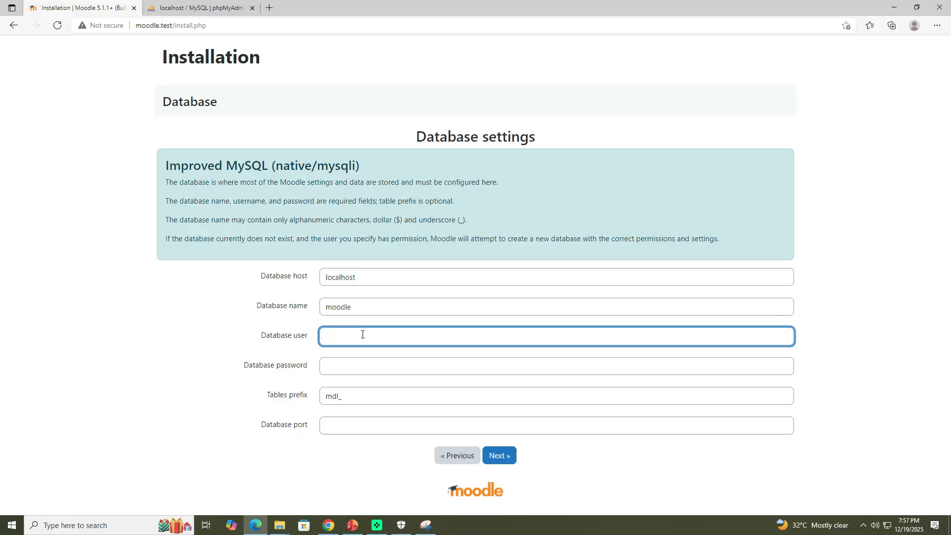
{"action": "type", "text": "root"}
{"action": "left_click", "coordinate": [347, 365]}
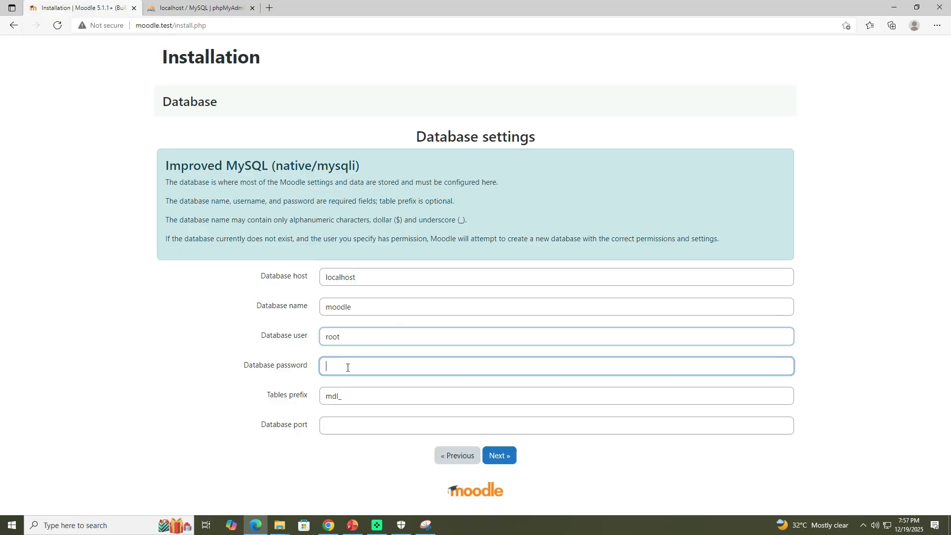
{"action": "left_click", "coordinate": [354, 432]}
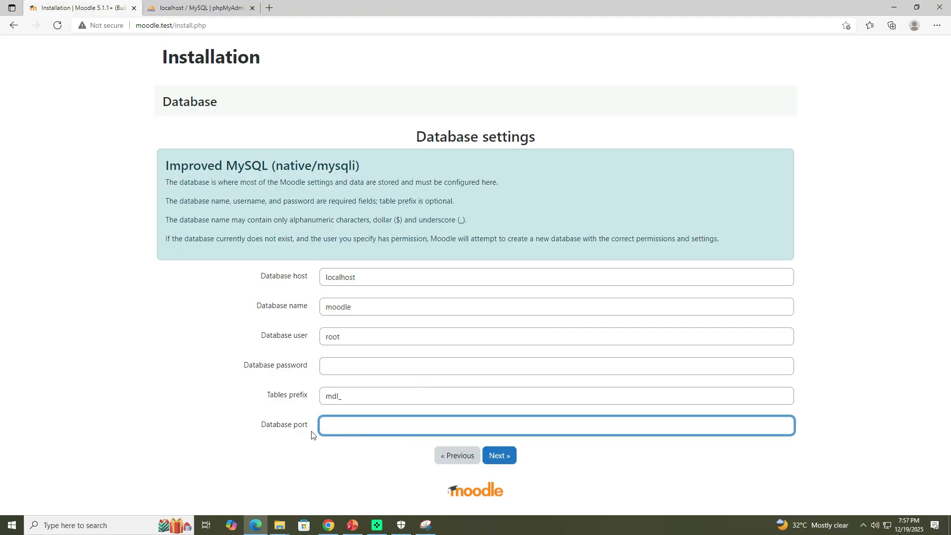
{"action": "left_click", "coordinate": [577, 460]}
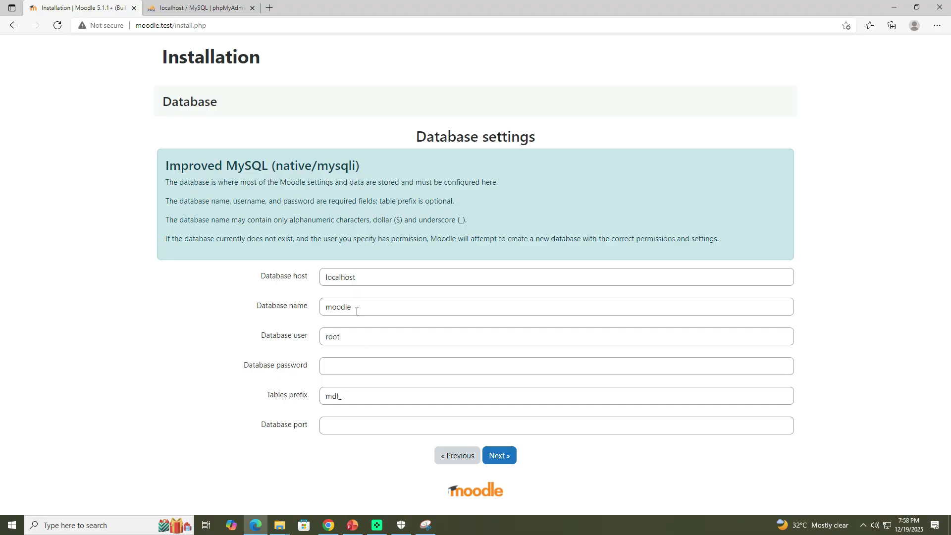
Step: Compare the database name moodle with the database listed in phpMyAdmin, then submit the database settings
{"action": "left_click_drag", "start_coordinate": [357, 311], "coordinate": [304, 312]}
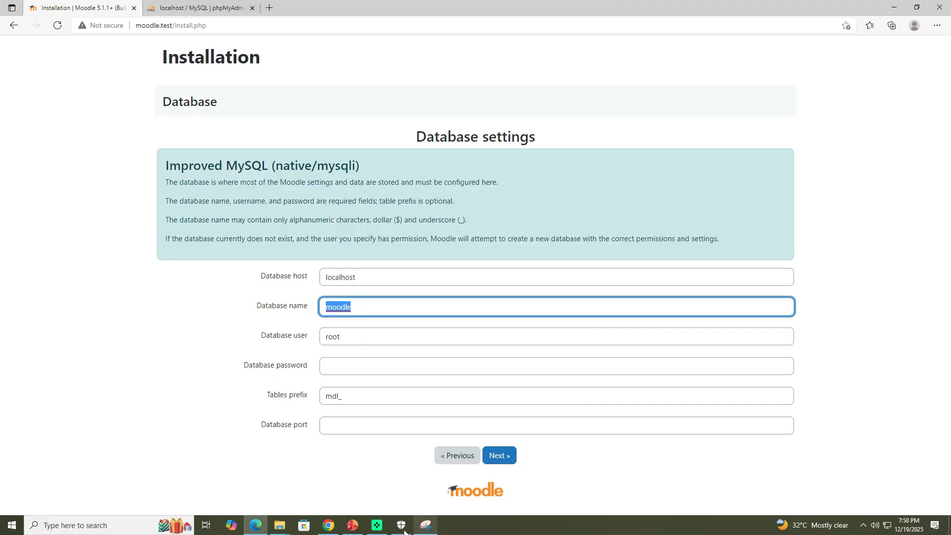
{"action": "left_click", "coordinate": [198, 8]}
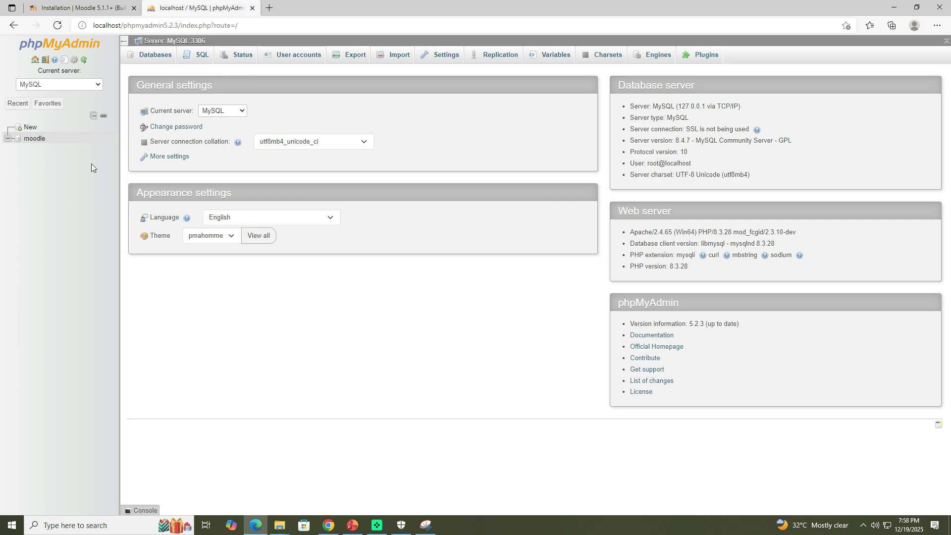
{"action": "left_click", "coordinate": [84, 7]}
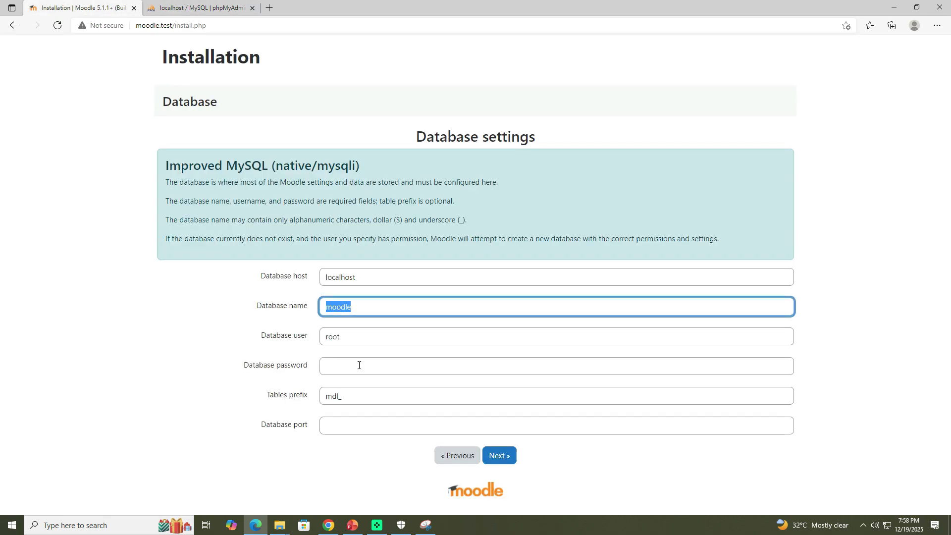
{"action": "left_click", "coordinate": [349, 337]}
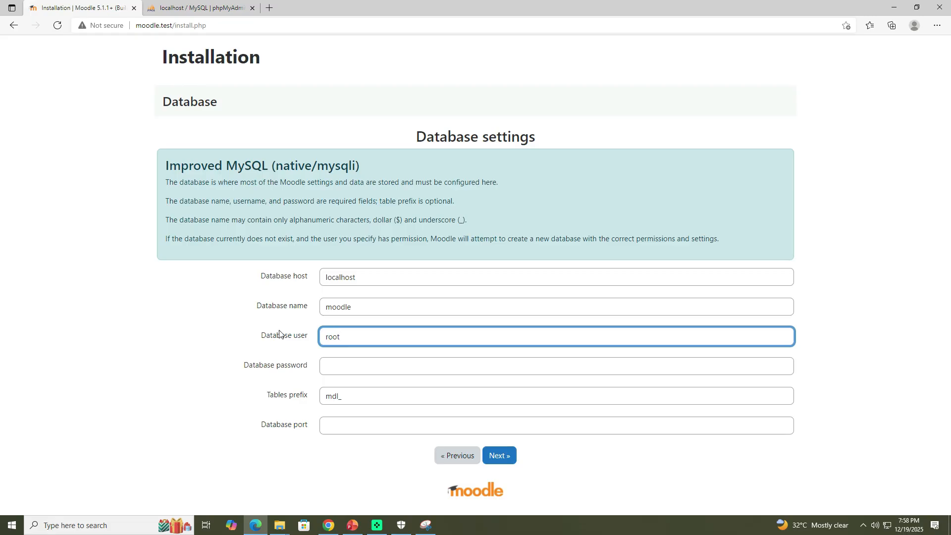
{"action": "left_click", "coordinate": [501, 456]}
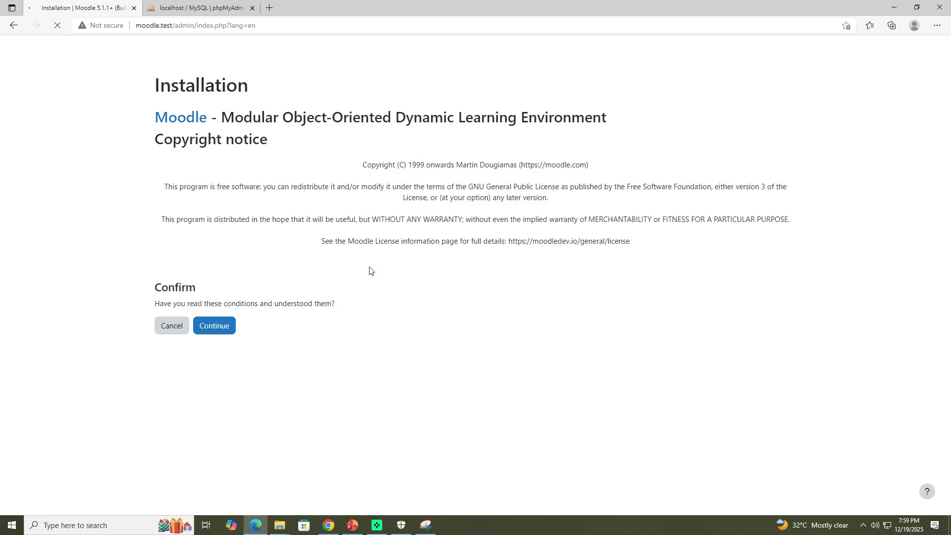
Step: Accept the copyright conditions and review the server check results
{"action": "left_click", "coordinate": [218, 327]}
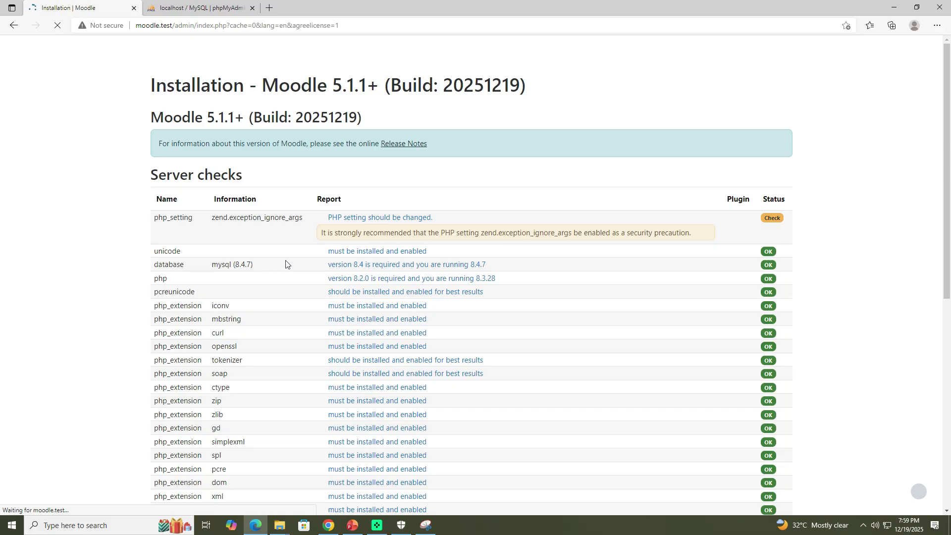
{"action": "scroll", "coordinate": [379, 171], "scroll_direction": "down", "scroll_amount": 4}
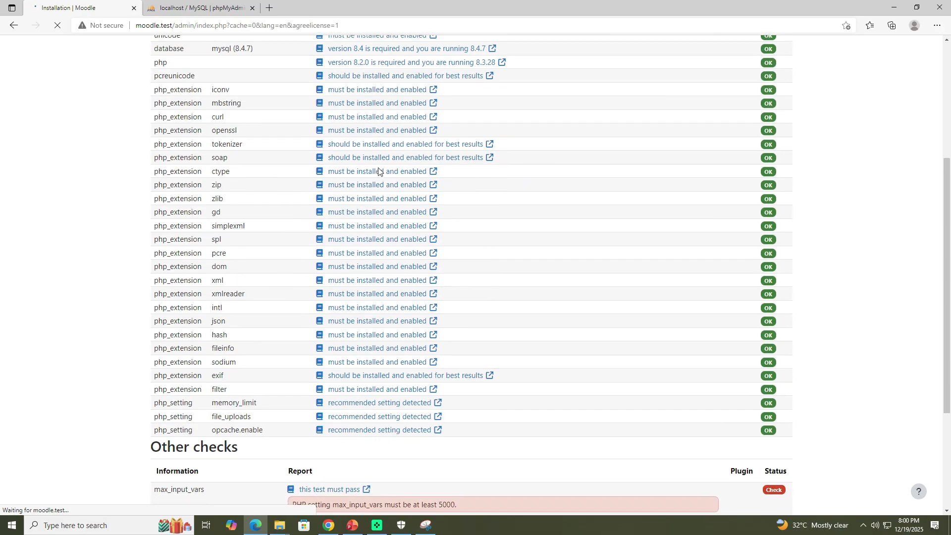
{"action": "scroll", "coordinate": [379, 171], "scroll_direction": "down", "scroll_amount": 4}
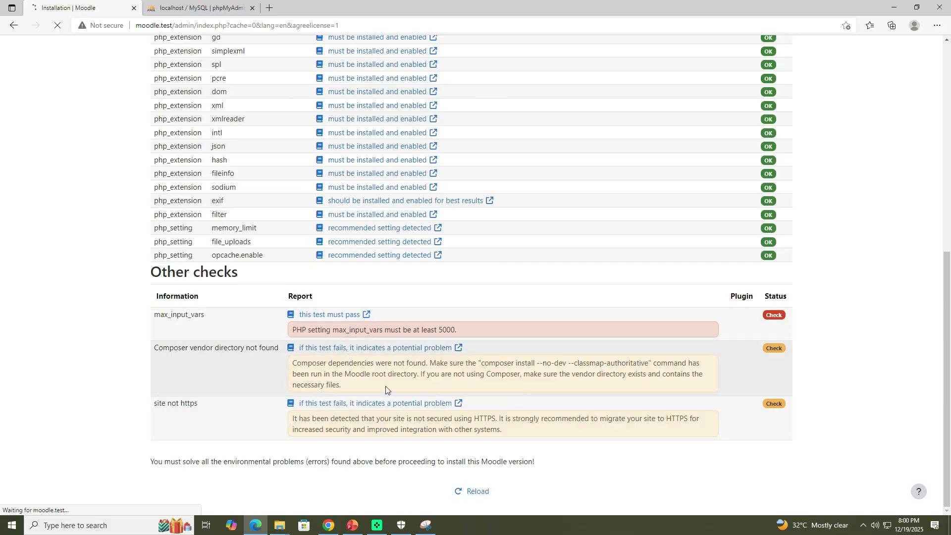
{"action": "scroll", "coordinate": [483, 416], "scroll_direction": "up", "scroll_amount": 7}
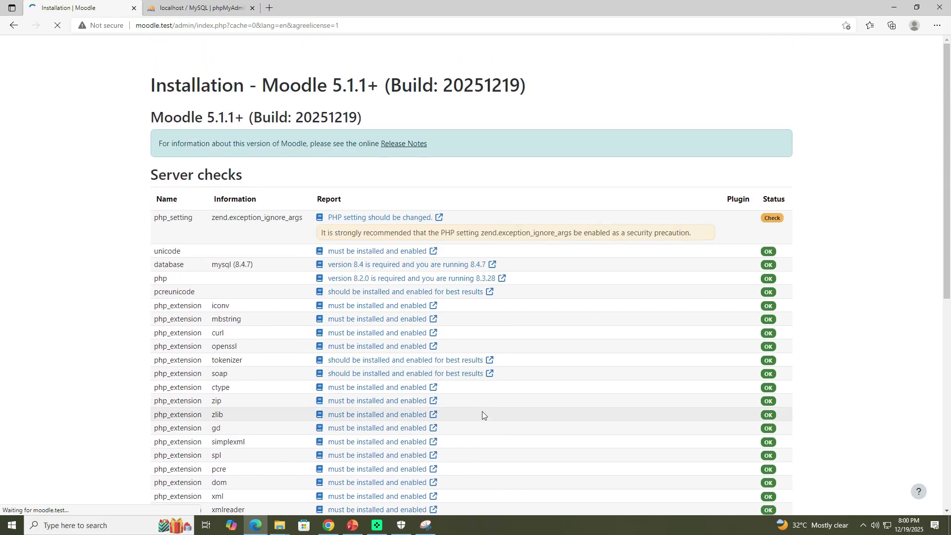
{"action": "scroll", "coordinate": [483, 415], "scroll_direction": "down", "scroll_amount": 3}
{"action": "scroll", "coordinate": [516, 246], "scroll_direction": "up", "scroll_amount": 3}
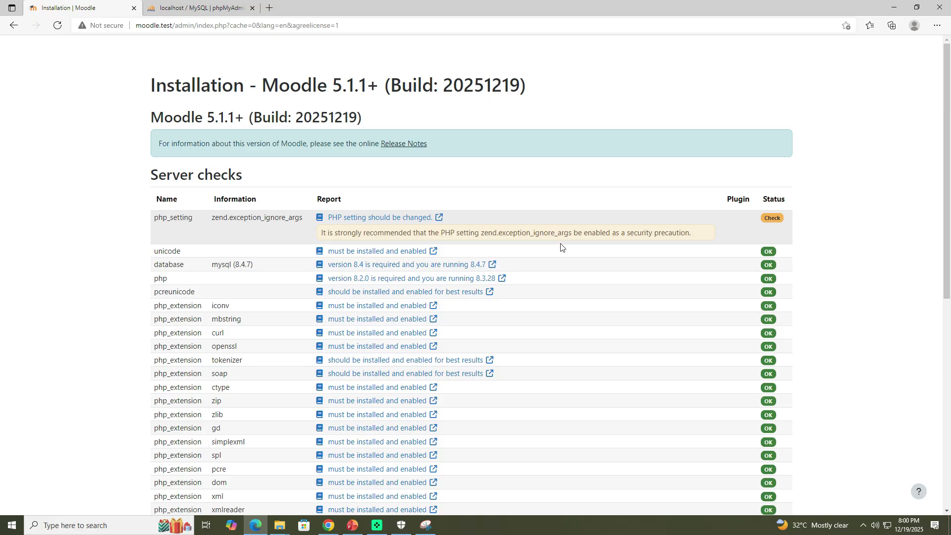
{"action": "scroll", "coordinate": [561, 247], "scroll_direction": "down", "scroll_amount": 4}
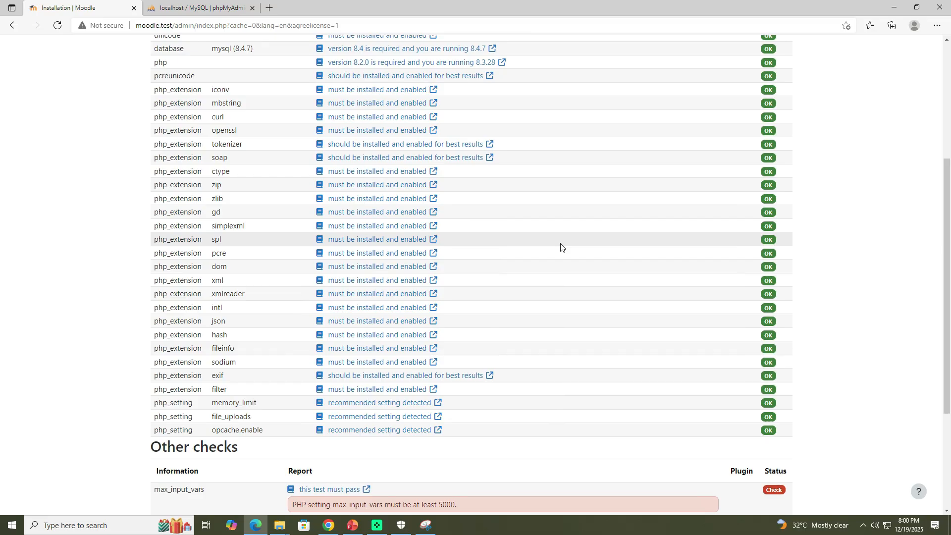
{"action": "scroll", "coordinate": [561, 246], "scroll_direction": "down", "scroll_amount": 3}
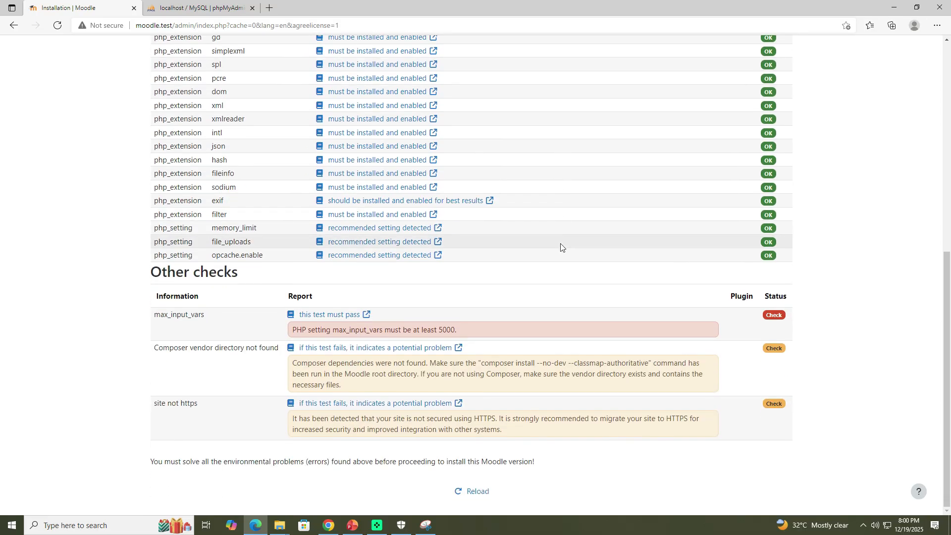
{"action": "scroll", "coordinate": [562, 247], "scroll_direction": "up", "scroll_amount": 7}
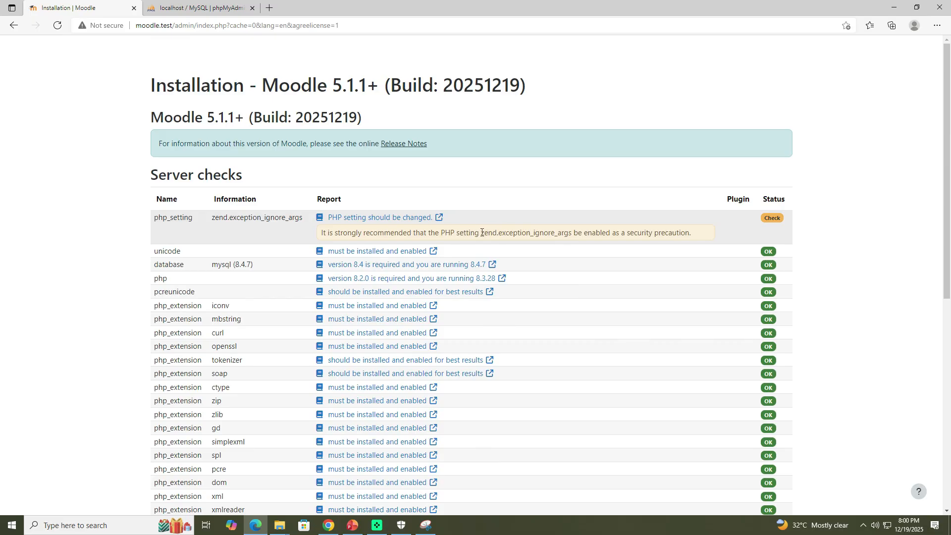
Step: Copy the setting name zend.exception_ignore_args from the server check warning
{"action": "left_click_drag", "start_coordinate": [482, 233], "coordinate": [572, 234]}
{"action": "right_click", "coordinate": [566, 233]}
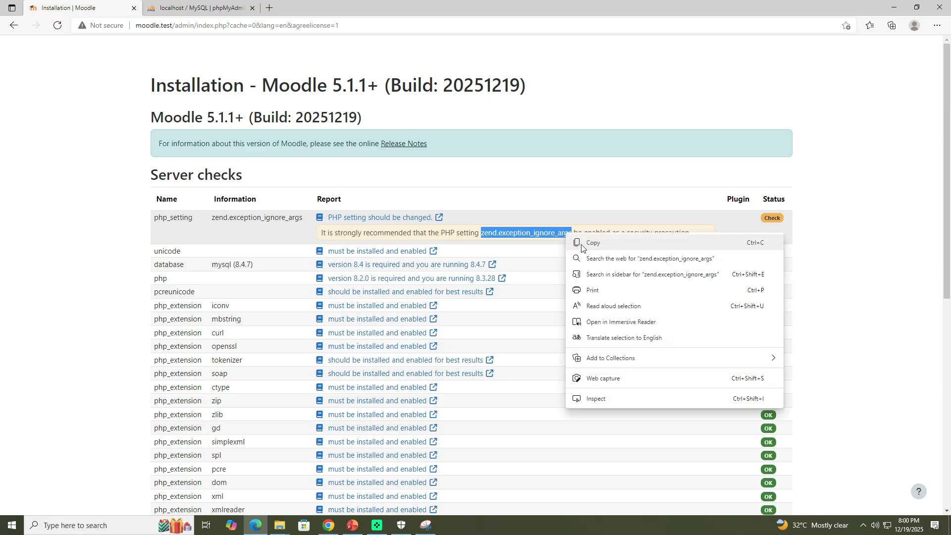
{"action": "left_click", "coordinate": [588, 244]}
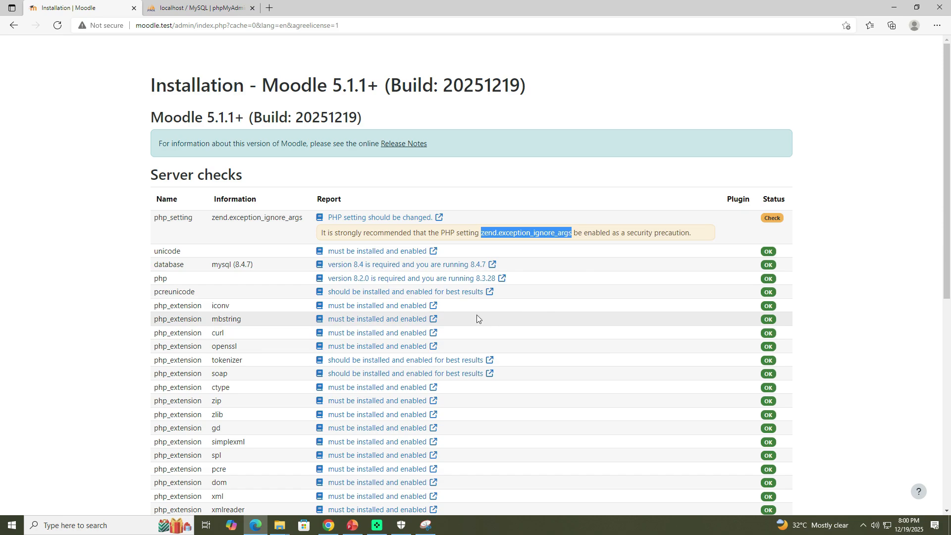
Step: Open WampServer's php.ini file for the Apache module in a text editor
{"action": "left_click", "coordinate": [864, 526]}
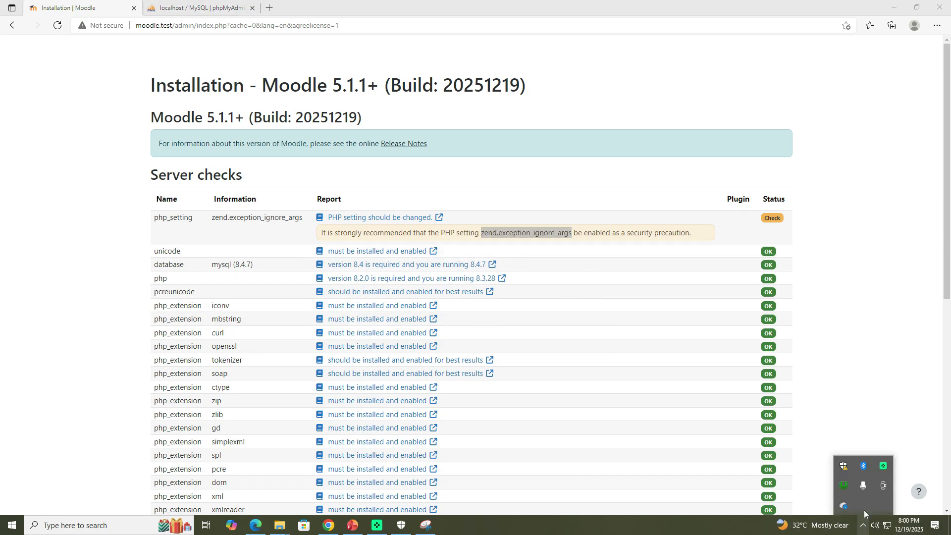
{"action": "left_click", "coordinate": [847, 481]}
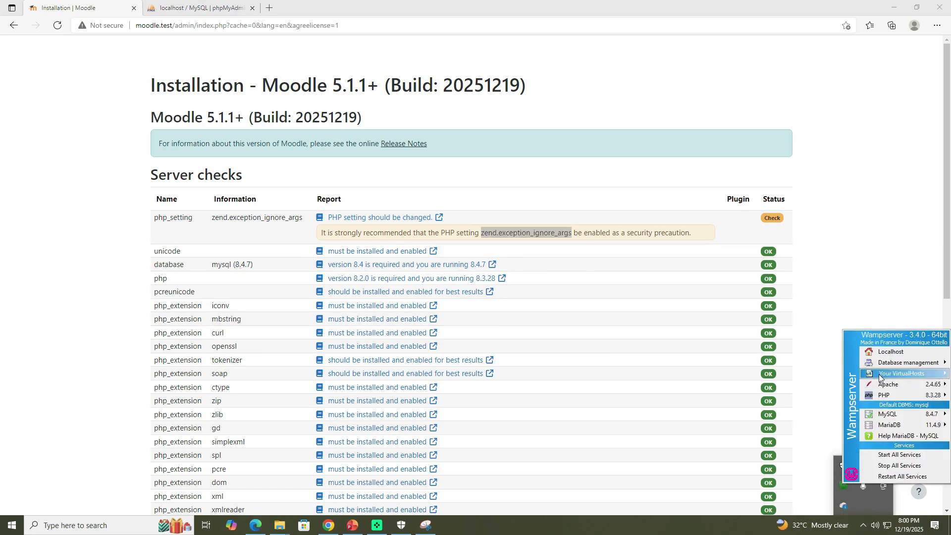
{"action": "mouse_move", "coordinate": [883, 387]}
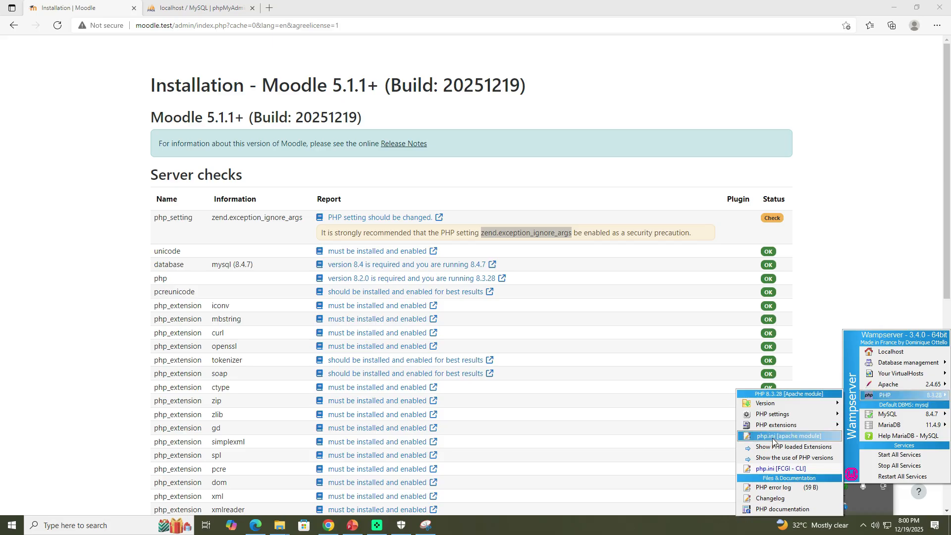
{"action": "left_click", "coordinate": [773, 438]}
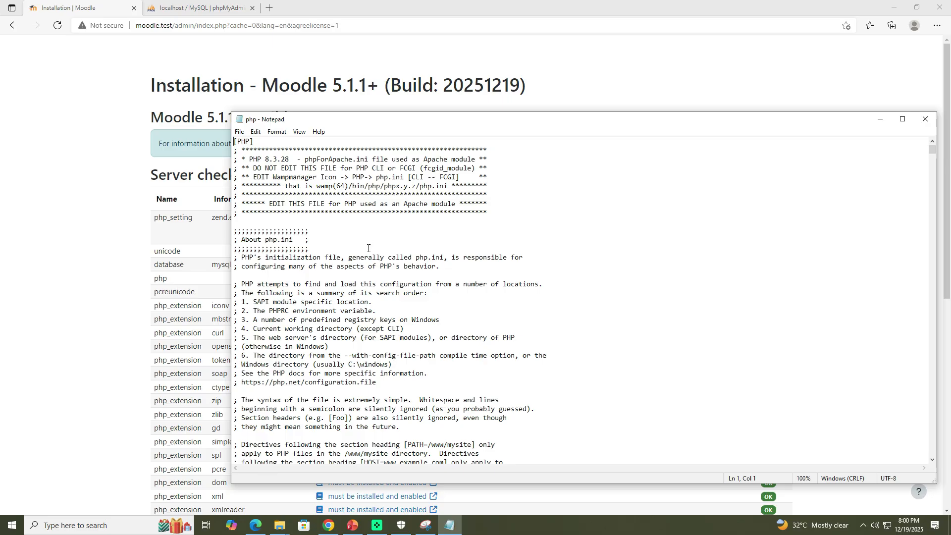
Step: Search php.ini for zend.exception_ignore_args to find its active setting line
{"action": "key", "text": "ctrl+h"}
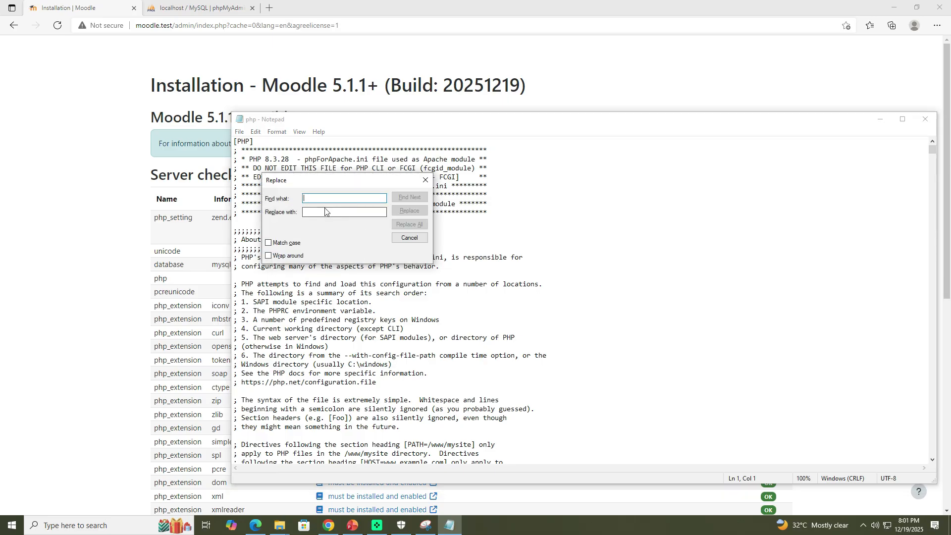
{"action": "key", "text": "ctrl+v"}
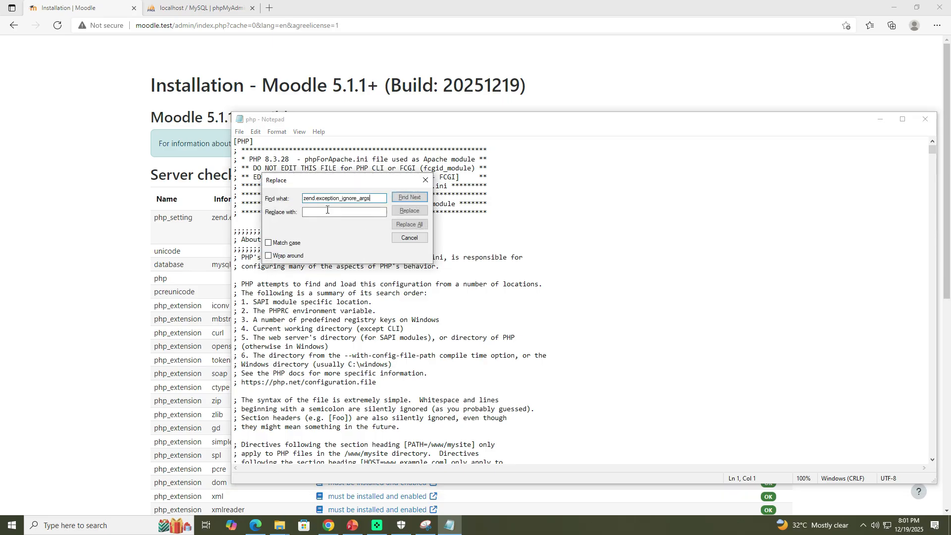
{"action": "left_click", "coordinate": [418, 198]}
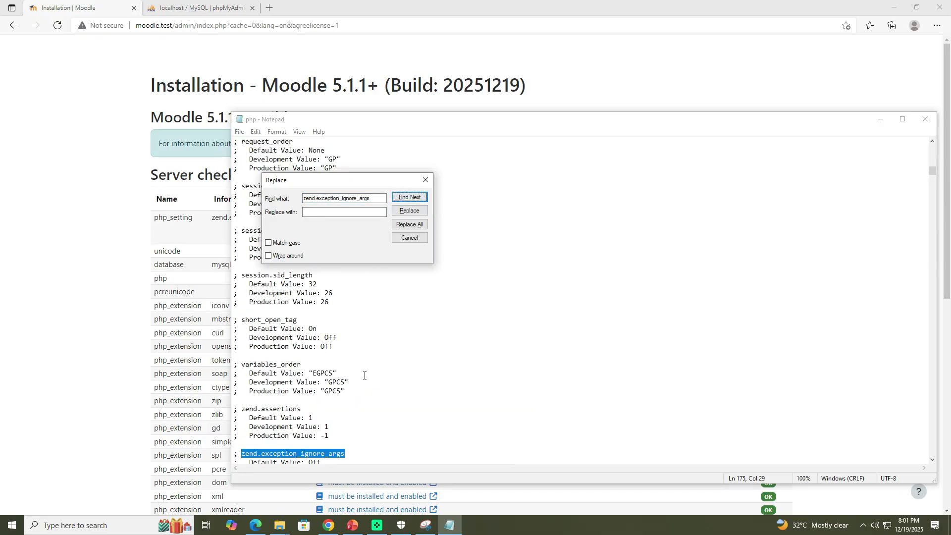
{"action": "scroll", "coordinate": [364, 376], "scroll_direction": "down", "scroll_amount": 2}
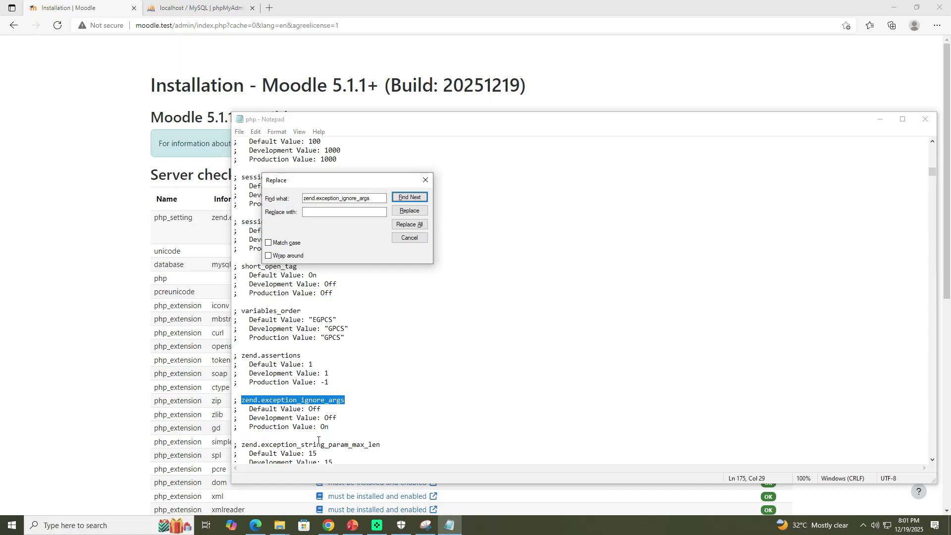
{"action": "left_click", "coordinate": [456, 528]}
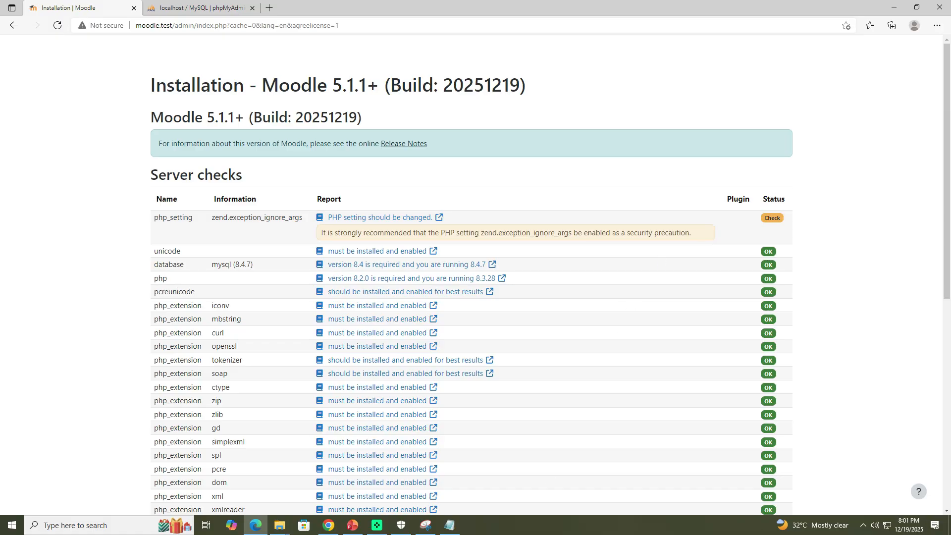
{"action": "left_click", "coordinate": [450, 526]}
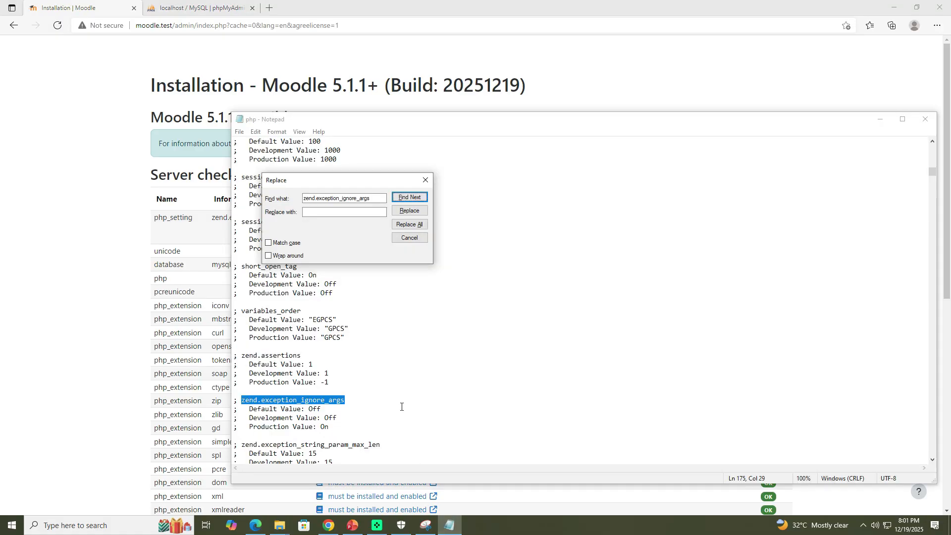
{"action": "left_click", "coordinate": [413, 198]}
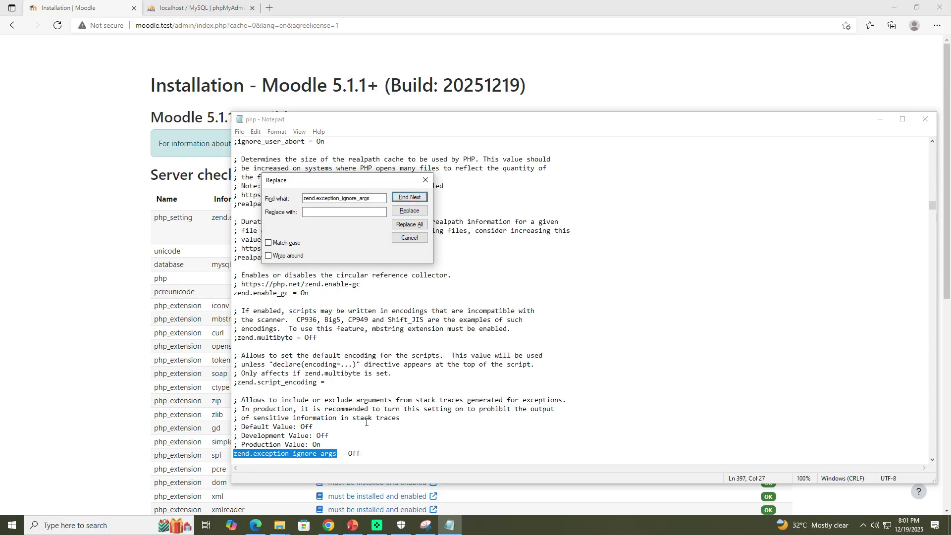
{"action": "scroll", "coordinate": [367, 422], "scroll_direction": "down", "scroll_amount": 2}
Step: Set zend.exception_ignore_args to On and save php.ini
{"action": "left_click", "coordinate": [358, 393]}
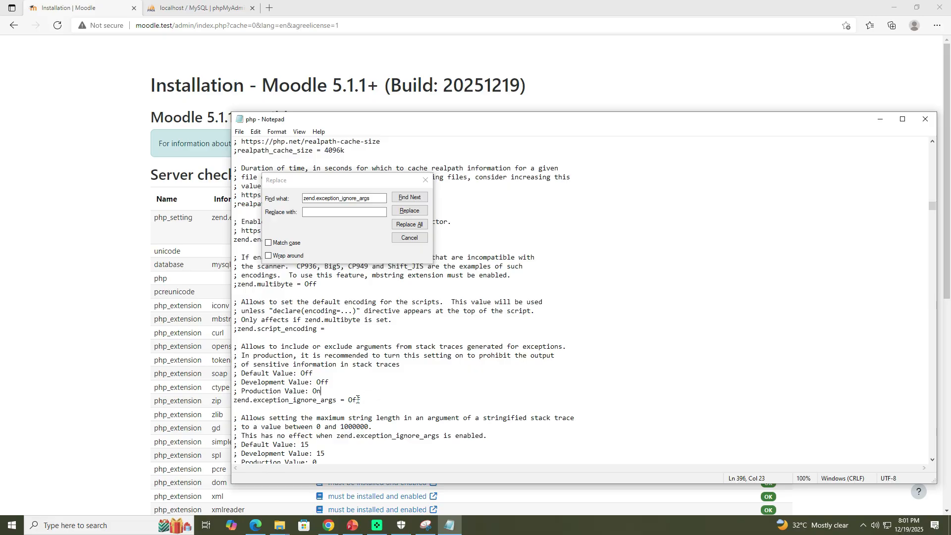
{"action": "left_click", "coordinate": [361, 400]}
{"action": "key", "text": "BackSpace"}
{"action": "key", "text": "BackSpace"}
{"action": "key", "text": "BackSpace"}
{"action": "type", "text": "On"}
{"action": "key", "text": "ctrl+s"}
Step: Reload the installer's server checks page
{"action": "left_click", "coordinate": [134, 113]}
{"action": "scroll", "coordinate": [483, 382], "scroll_direction": "down", "scroll_amount": 15}
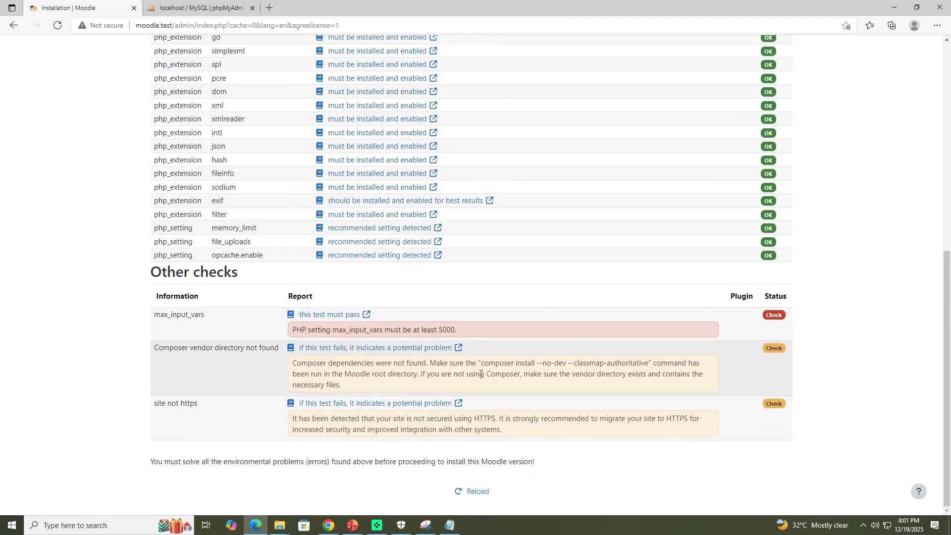
{"action": "left_click", "coordinate": [478, 491]}
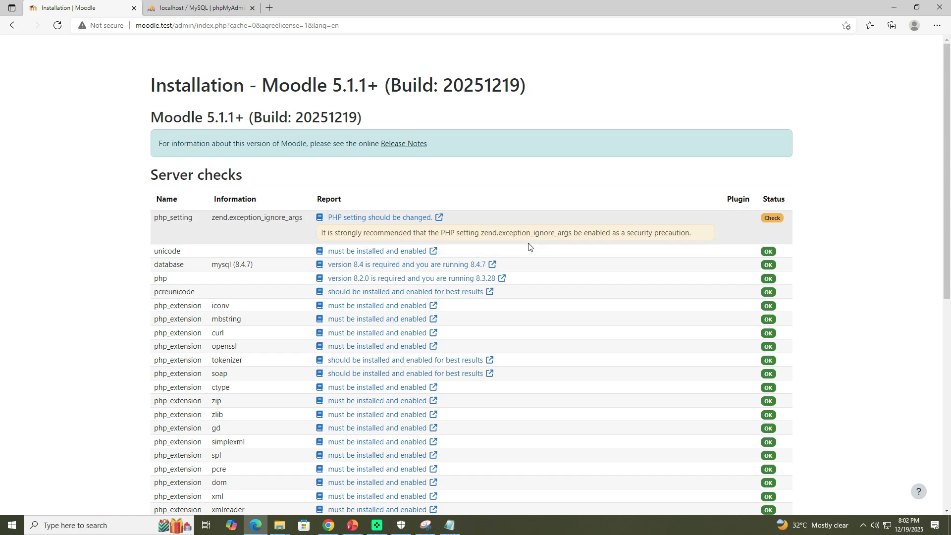
{"action": "scroll", "coordinate": [530, 246], "scroll_direction": "down", "scroll_amount": 8}
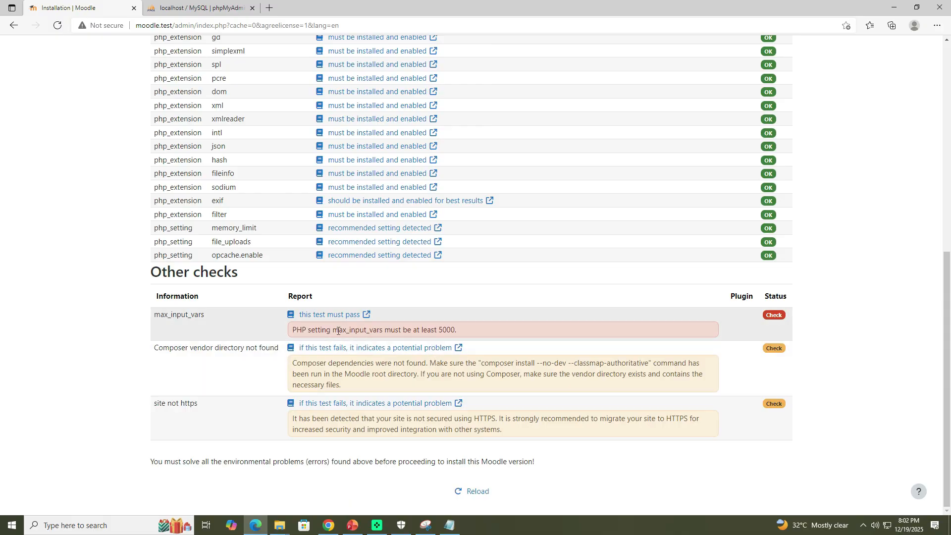
Step: Copy the max_input_vars setting name from the failing check and switch to the php.ini editor
{"action": "left_click_drag", "start_coordinate": [335, 331], "coordinate": [394, 330]}
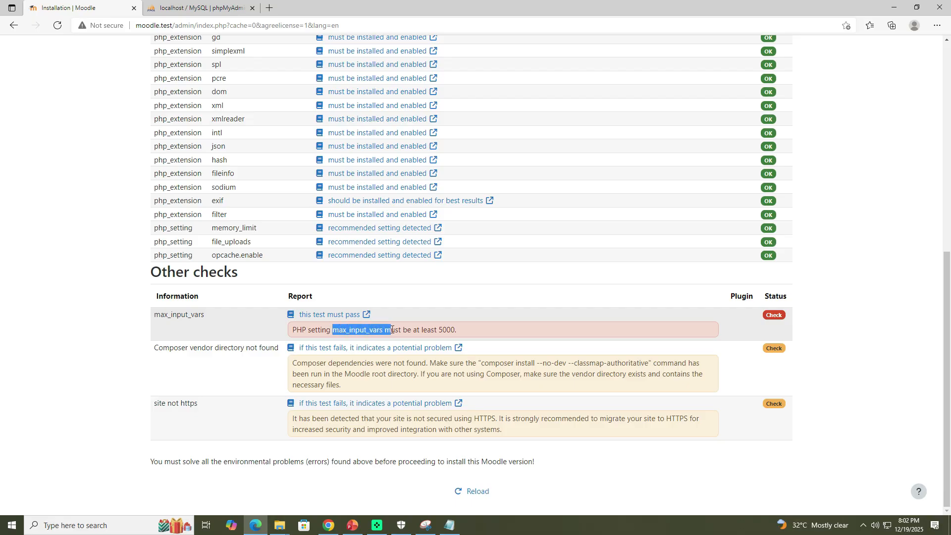
{"action": "left_click_drag", "start_coordinate": [388, 332], "coordinate": [384, 331]}
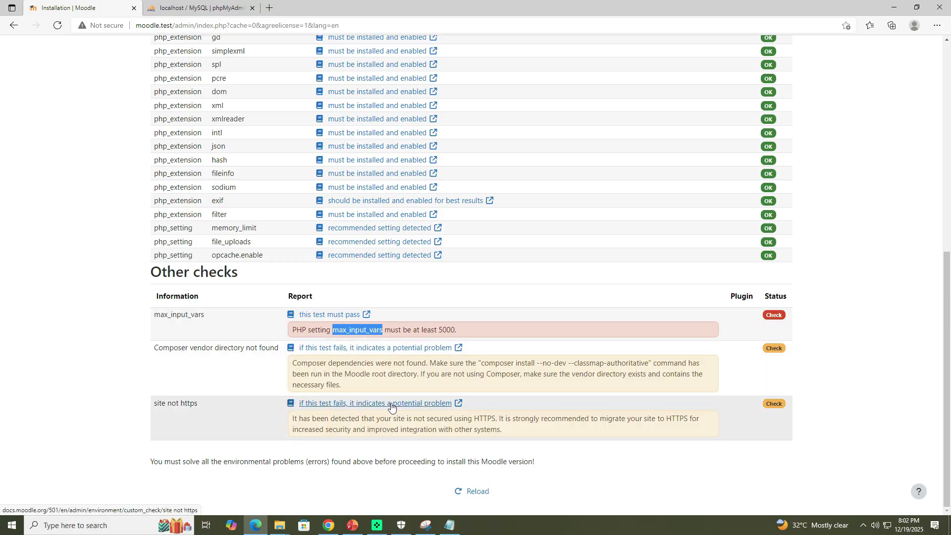
{"action": "left_click", "coordinate": [450, 525]}
Step: Search php.ini again for zend.exception_ignore_args, retrying from the top of the file, then close the search dialog
{"action": "left_click_drag", "start_coordinate": [378, 199], "coordinate": [306, 198]}
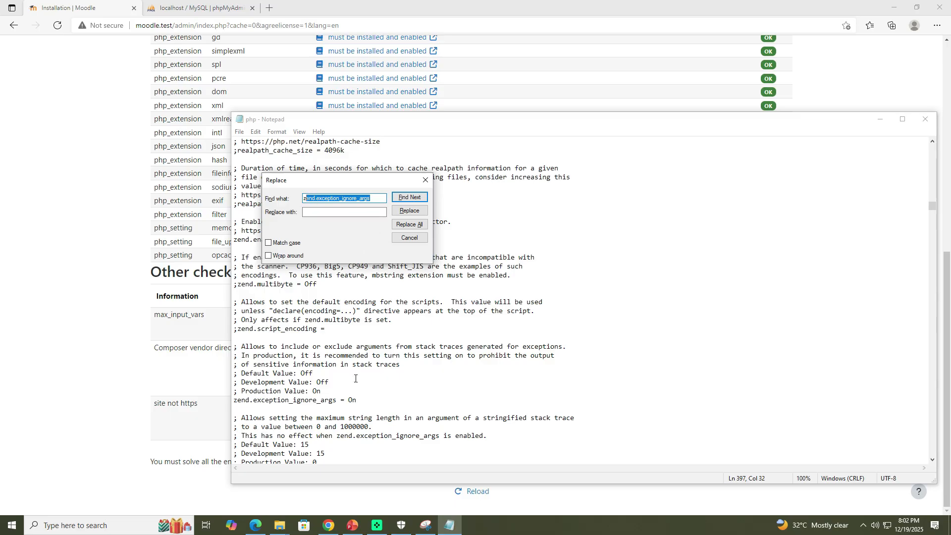
{"action": "scroll", "coordinate": [354, 384], "scroll_direction": "down", "scroll_amount": 4}
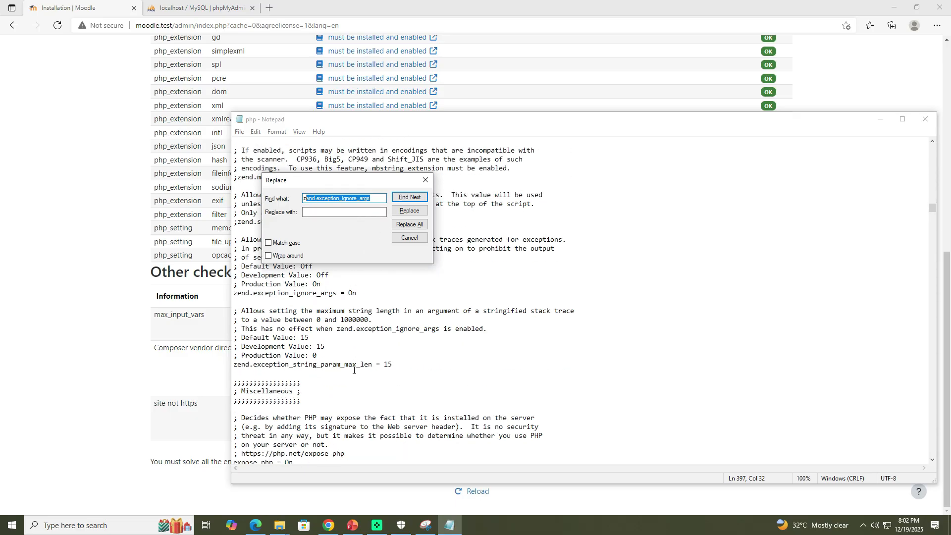
{"action": "scroll", "coordinate": [353, 370], "scroll_direction": "up", "scroll_amount": 11}
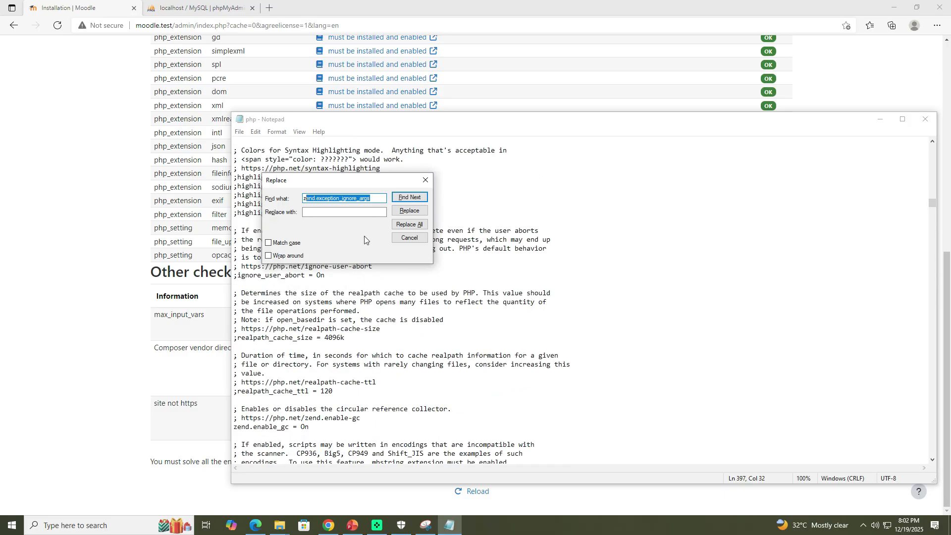
{"action": "left_click", "coordinate": [415, 197]}
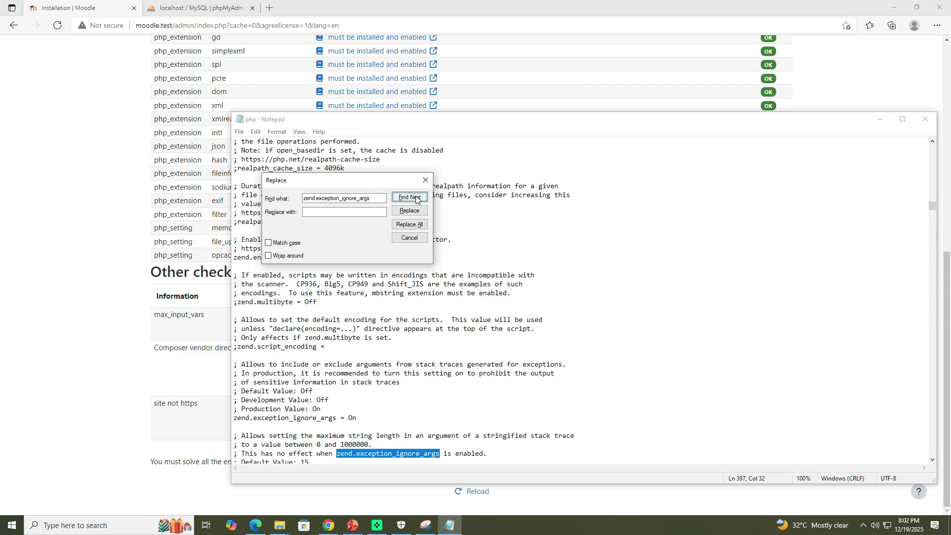
{"action": "left_click", "coordinate": [416, 197]}
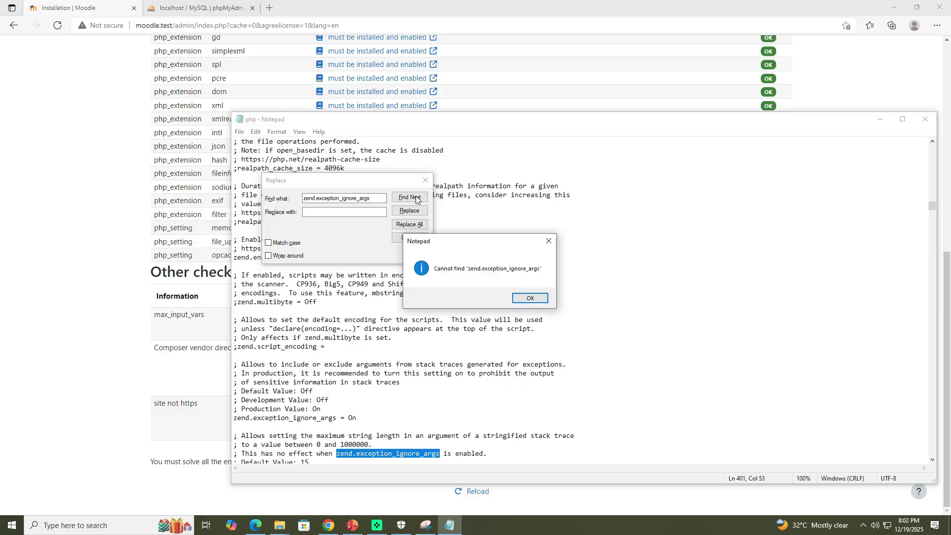
{"action": "left_click", "coordinate": [529, 298]}
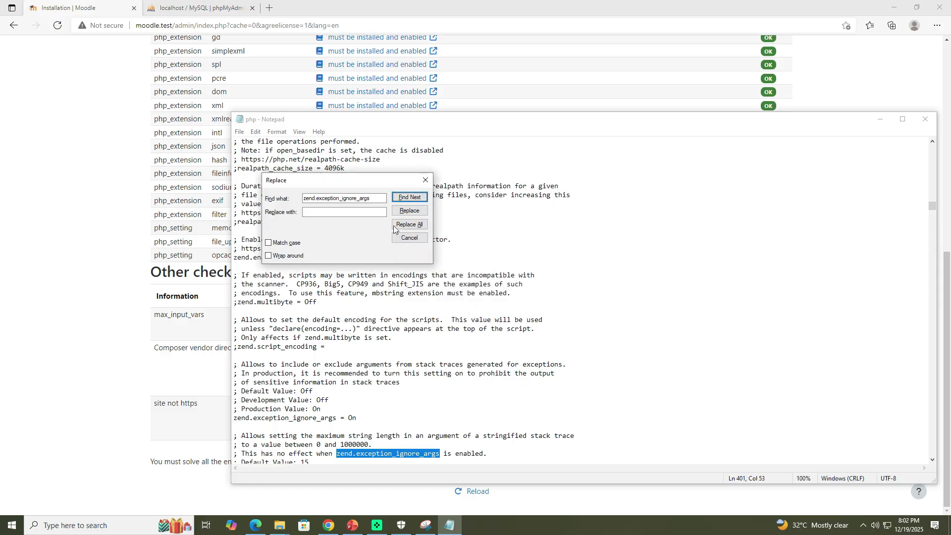
{"action": "scroll", "coordinate": [418, 353], "scroll_direction": "up", "scroll_amount": 20}
{"action": "scroll", "coordinate": [418, 353], "scroll_direction": "up", "scroll_amount": 20}
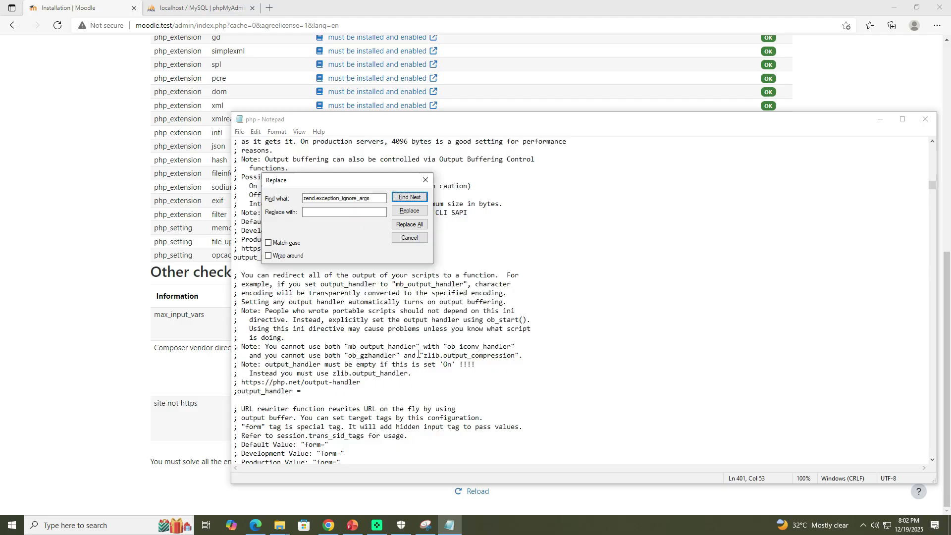
{"action": "scroll", "coordinate": [492, 294], "scroll_direction": "up", "scroll_amount": 15}
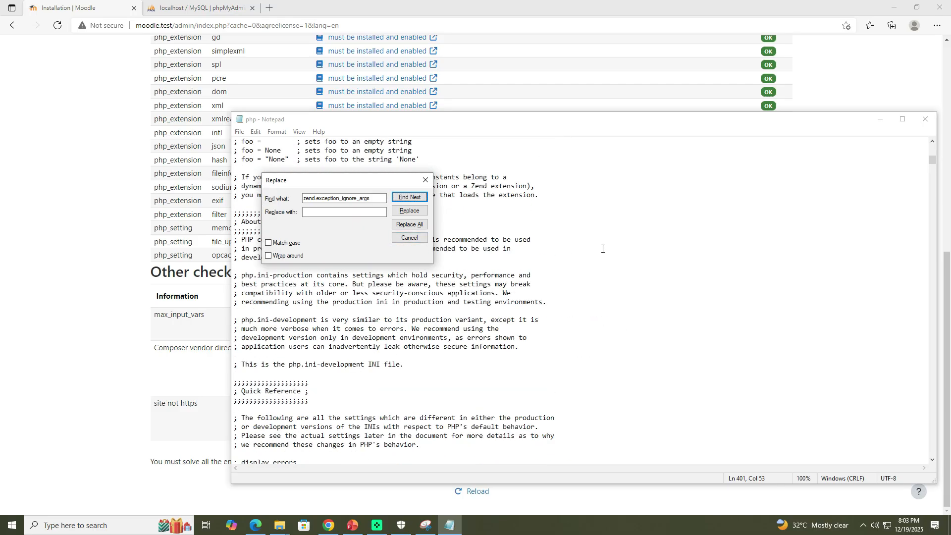
{"action": "scroll", "coordinate": [602, 248], "scroll_direction": "up", "scroll_amount": 2}
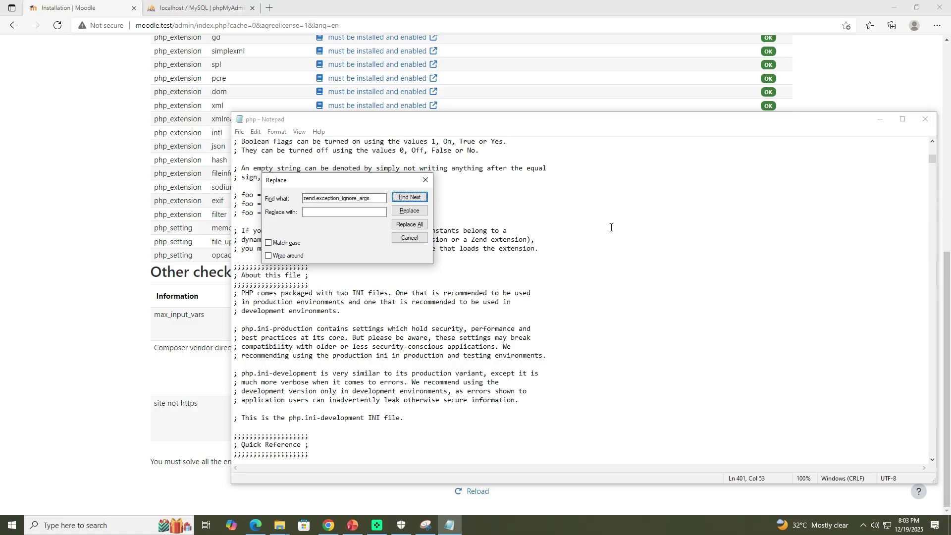
{"action": "scroll", "coordinate": [570, 208], "scroll_direction": "up", "scroll_amount": 20}
{"action": "scroll", "coordinate": [529, 191], "scroll_direction": "up", "scroll_amount": 2}
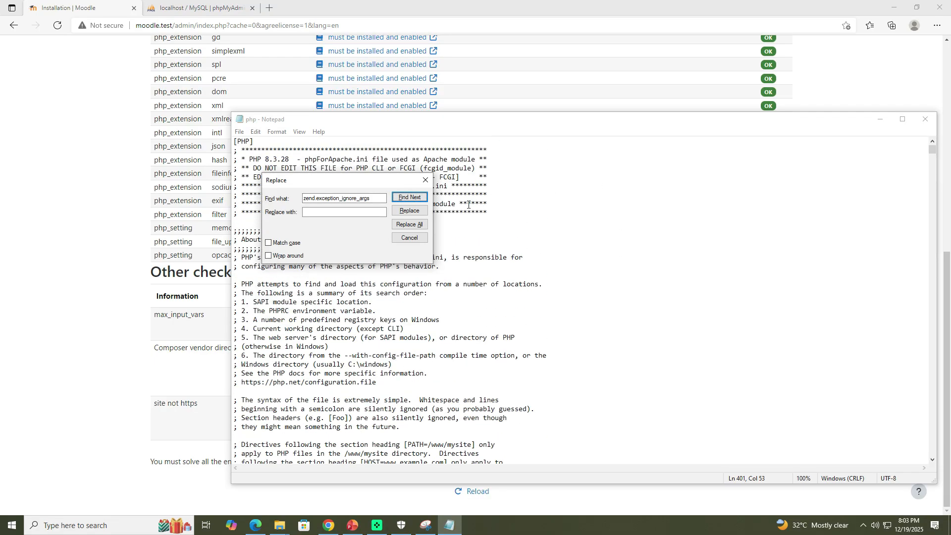
{"action": "left_click", "coordinate": [406, 198]}
{"action": "left_click", "coordinate": [530, 298]}
{"action": "left_click", "coordinate": [414, 198]}
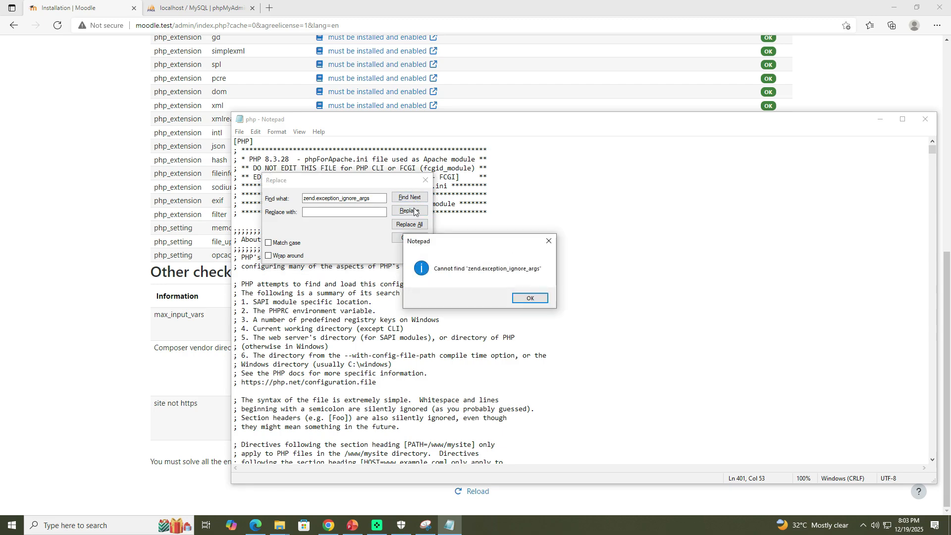
{"action": "left_click", "coordinate": [530, 298]}
{"action": "left_click", "coordinate": [425, 180]}
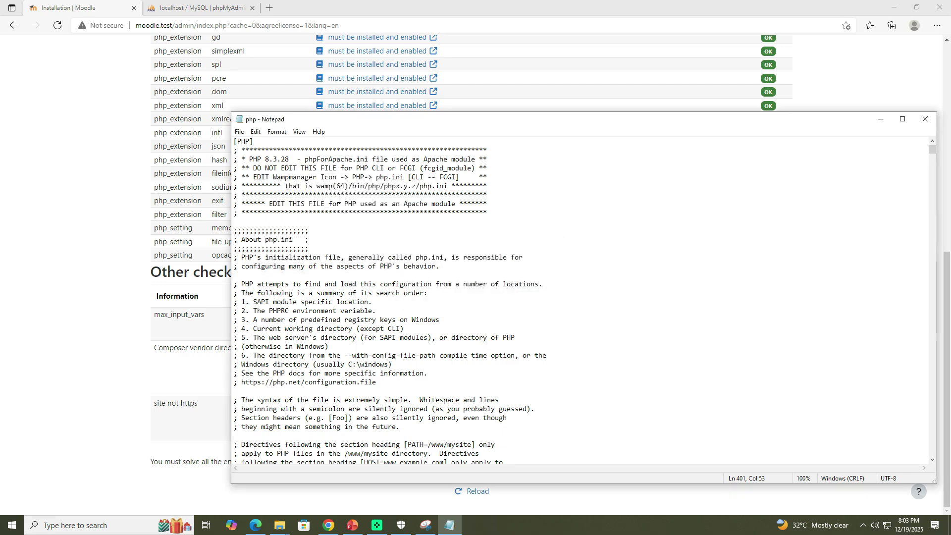
Step: Reopen the search dialog and find the zend.exception_ignore_args entry in the Quick Reference comments
{"action": "key", "text": "ctrl+h"}
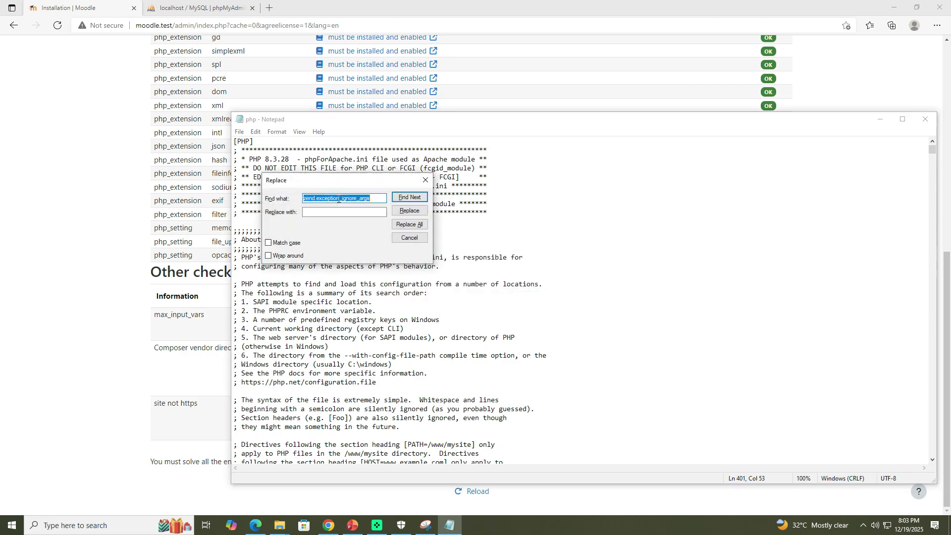
{"action": "left_click", "coordinate": [408, 197]}
{"action": "left_click", "coordinate": [550, 243]}
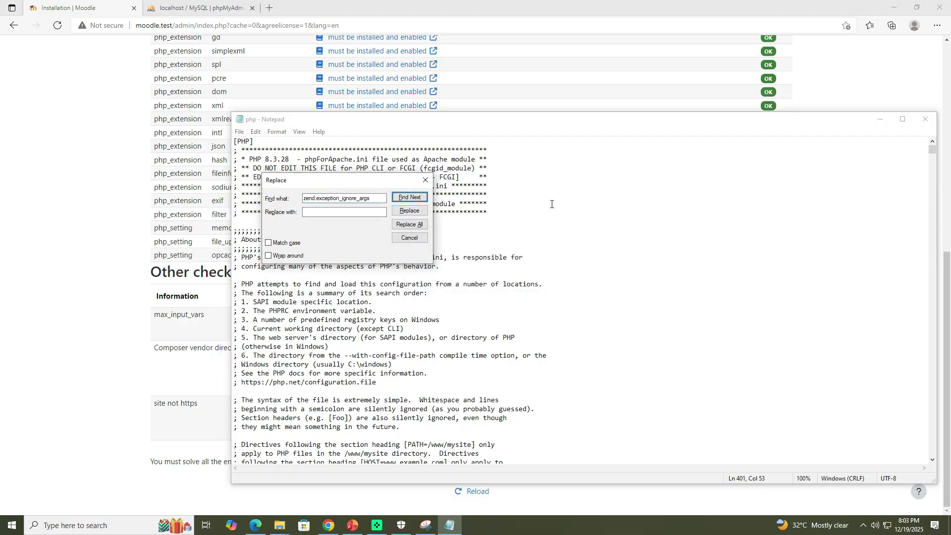
{"action": "left_click", "coordinate": [553, 186]}
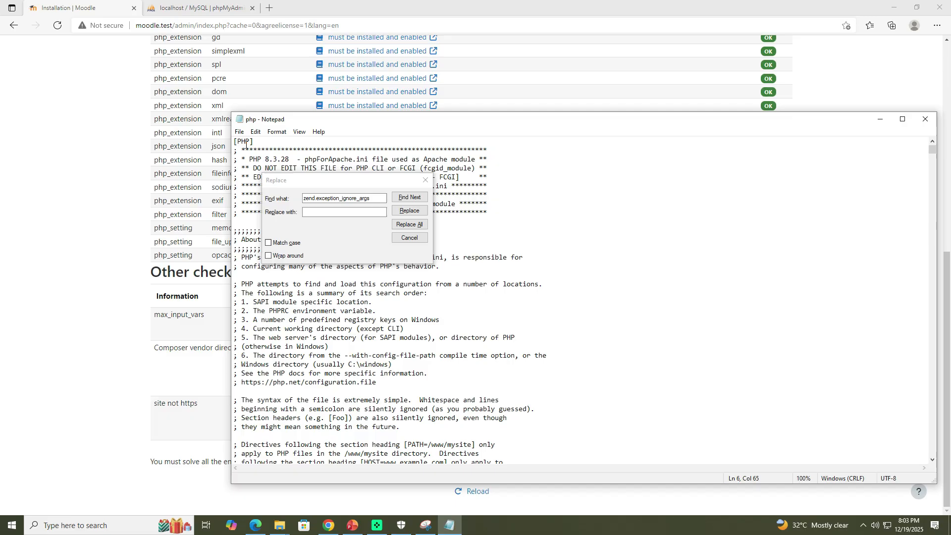
{"action": "left_click", "coordinate": [235, 142]}
{"action": "left_click", "coordinate": [410, 198]}
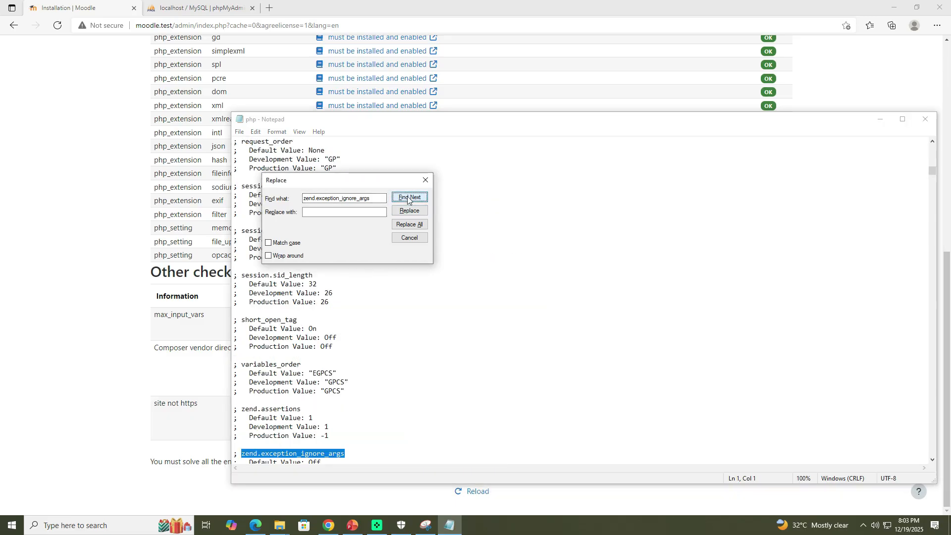
{"action": "scroll", "coordinate": [359, 374], "scroll_direction": "down", "scroll_amount": 4}
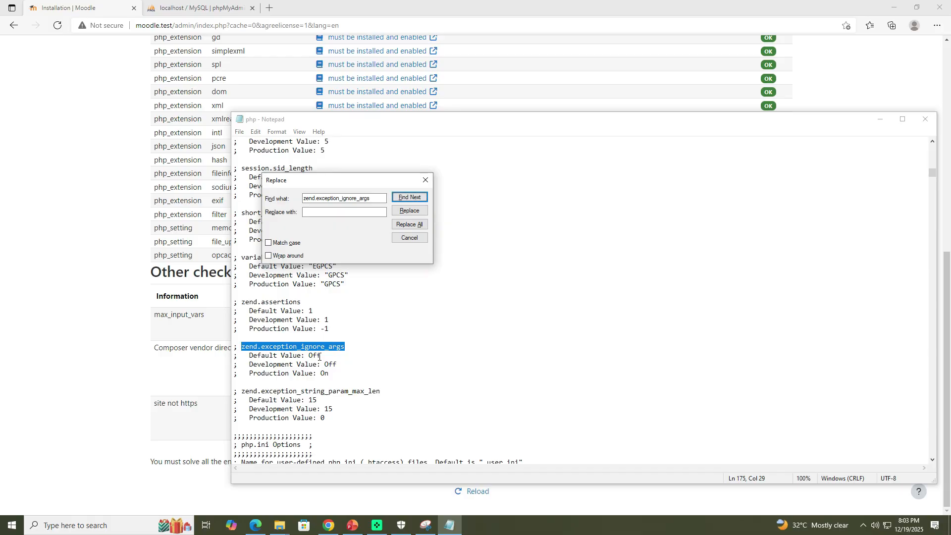
Step: Edit the Default Value and Development Value of zend.exception_ignore_args in the Quick Reference comments
{"action": "left_click_drag", "start_coordinate": [320, 356], "coordinate": [309, 355]}
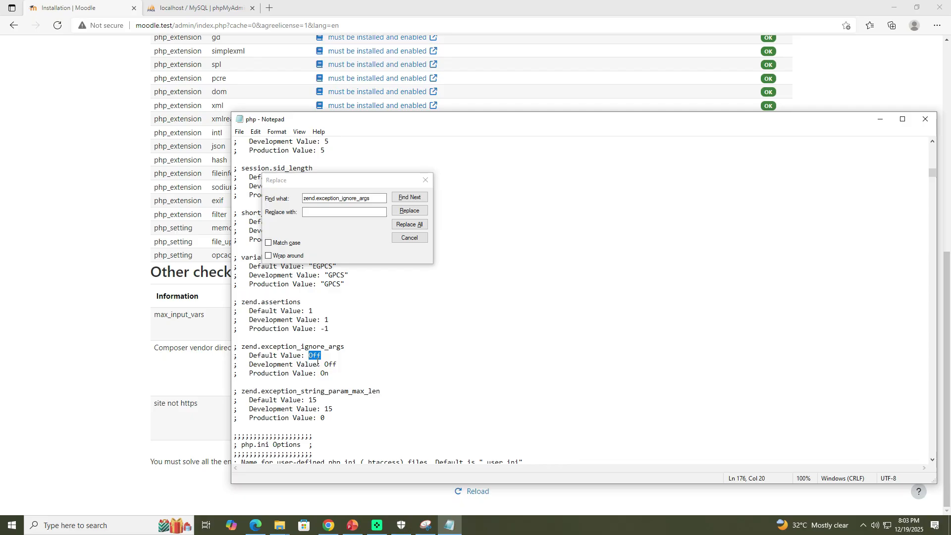
{"action": "type", "text": "O"}
{"action": "left_click_drag", "start_coordinate": [338, 364], "coordinate": [326, 365]}
{"action": "type", "text": "O"}
Step: Find the next zend.exception_ignore_args occurrence in php.ini and return to the top of the file
{"action": "left_click", "coordinate": [410, 198]}
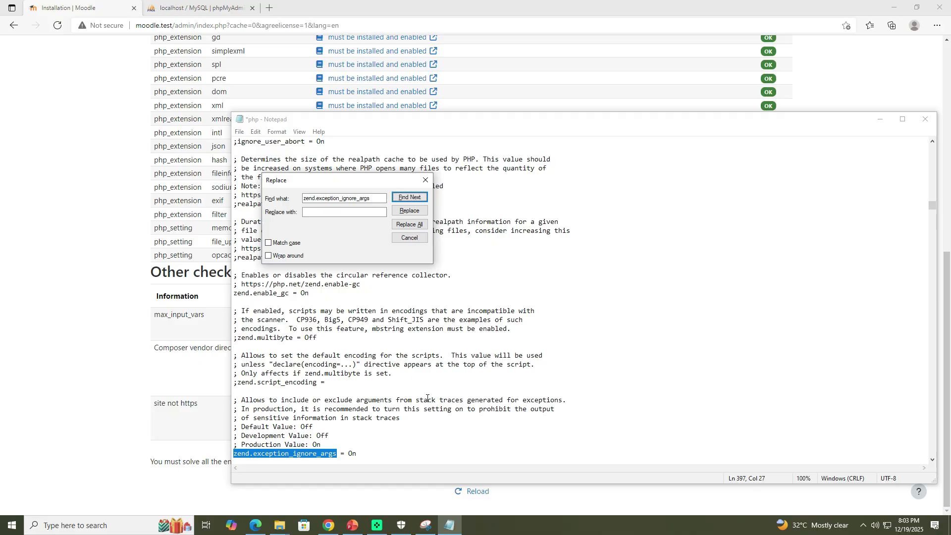
{"action": "scroll", "coordinate": [427, 399], "scroll_direction": "down", "scroll_amount": 3}
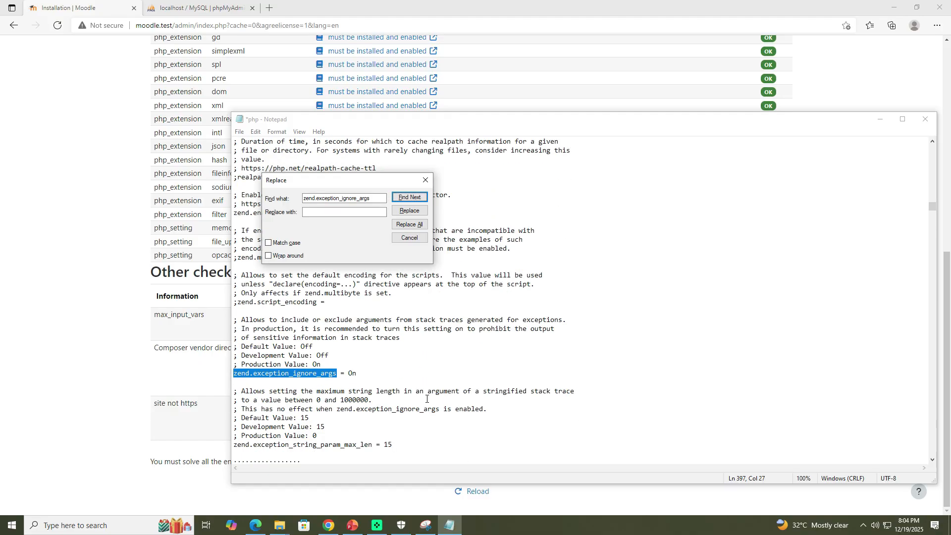
{"action": "scroll", "coordinate": [427, 399], "scroll_direction": "down", "scroll_amount": 2}
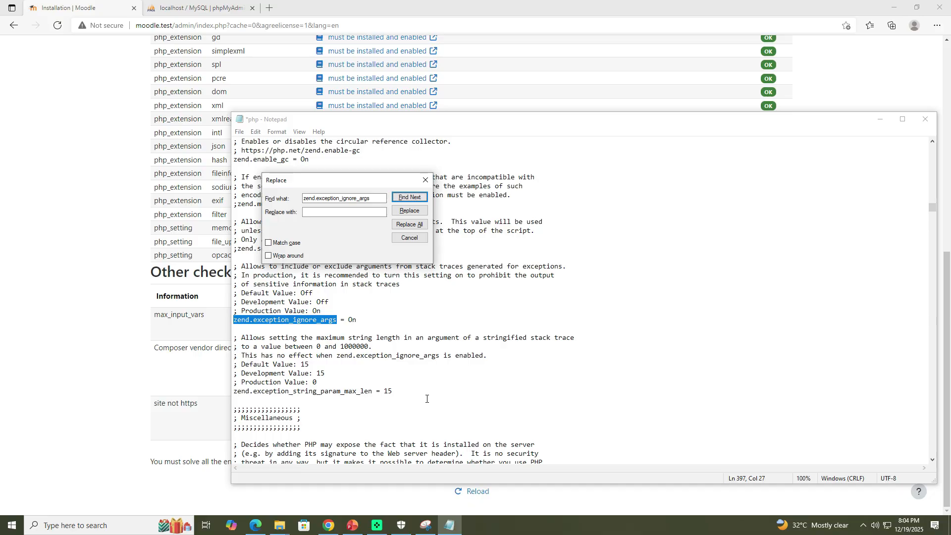
{"action": "scroll", "coordinate": [427, 398], "scroll_direction": "down", "scroll_amount": 15}
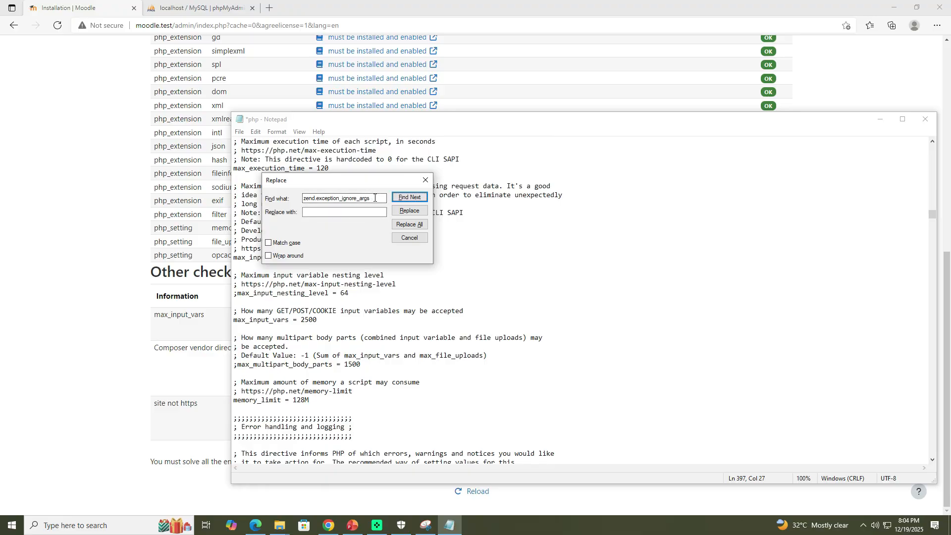
{"action": "scroll", "coordinate": [635, 221], "scroll_direction": "up", "scroll_amount": 20}
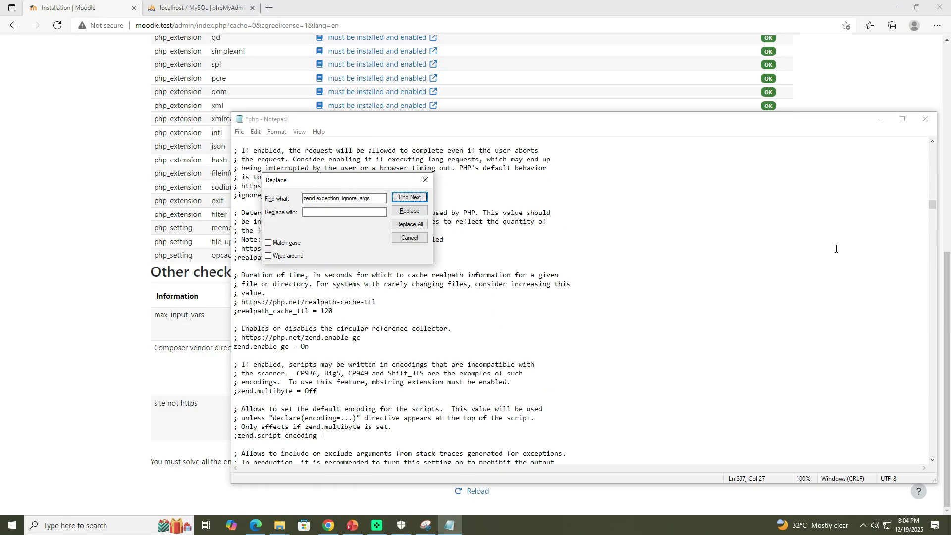
{"action": "left_click_drag", "start_coordinate": [932, 205], "coordinate": [933, 148]}
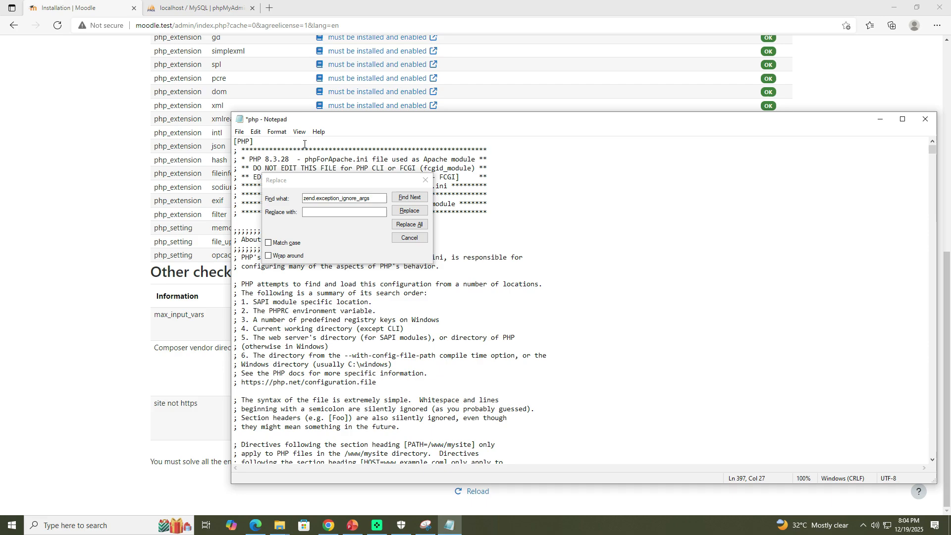
Step: Search php.ini for max_input_vars, set its value to 8000, and save the file
{"action": "left_click", "coordinate": [246, 151]}
{"action": "left_click", "coordinate": [263, 201]}
{"action": "type", "text": "max_input_vars"}
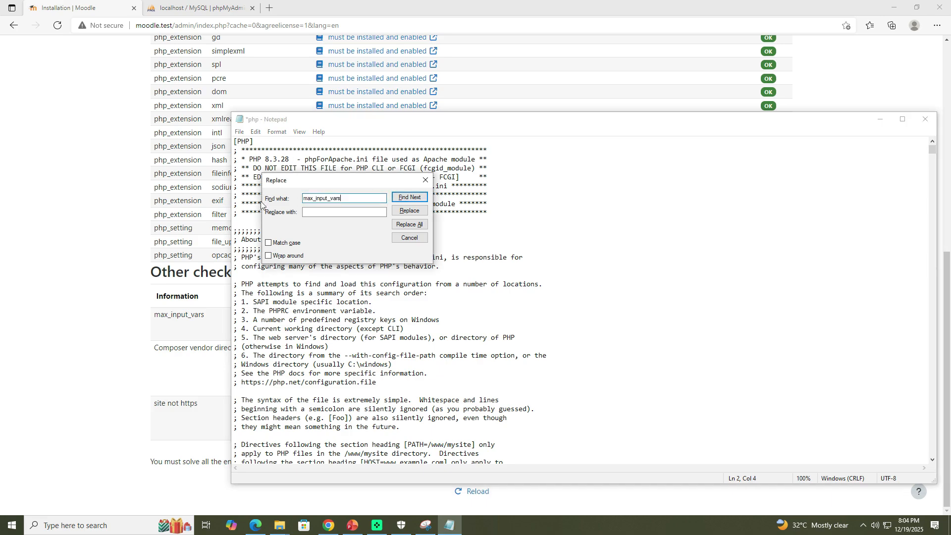
{"action": "left_click", "coordinate": [406, 198]}
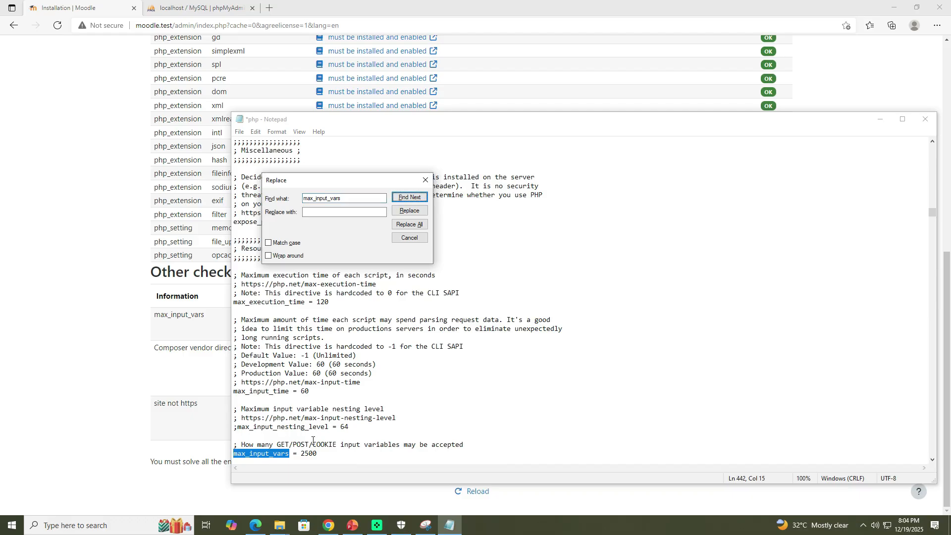
{"action": "left_click", "coordinate": [301, 455]}
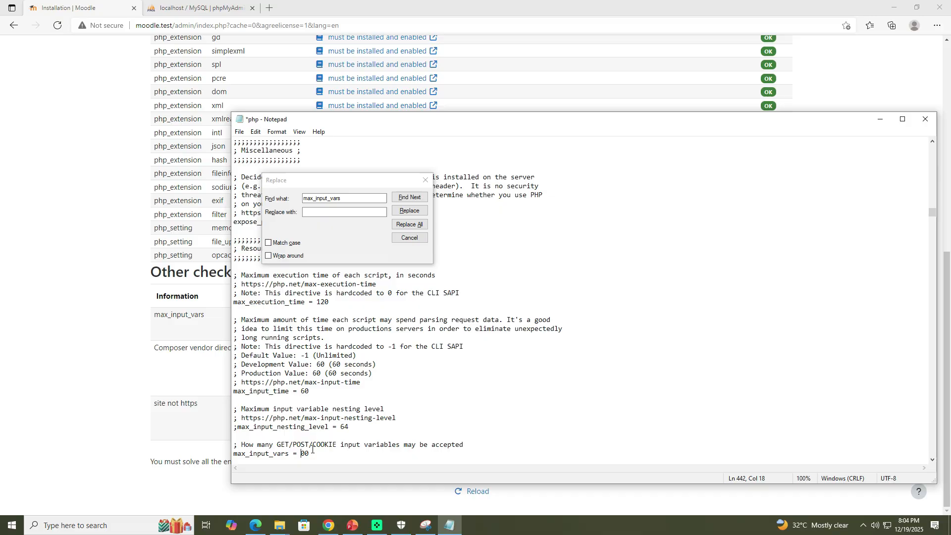
{"action": "type", "text": "80"}
{"action": "key", "text": "ctrl+s"}
Step: Close the search dialog and browse php.ini's error handling section
{"action": "scroll", "coordinate": [351, 396], "scroll_direction": "down", "scroll_amount": 4}
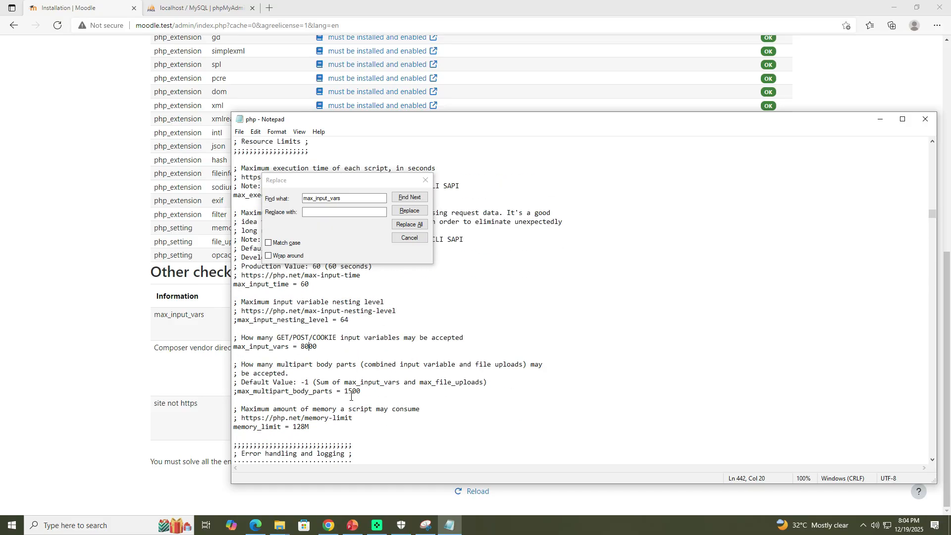
{"action": "left_click", "coordinate": [100, 377]}
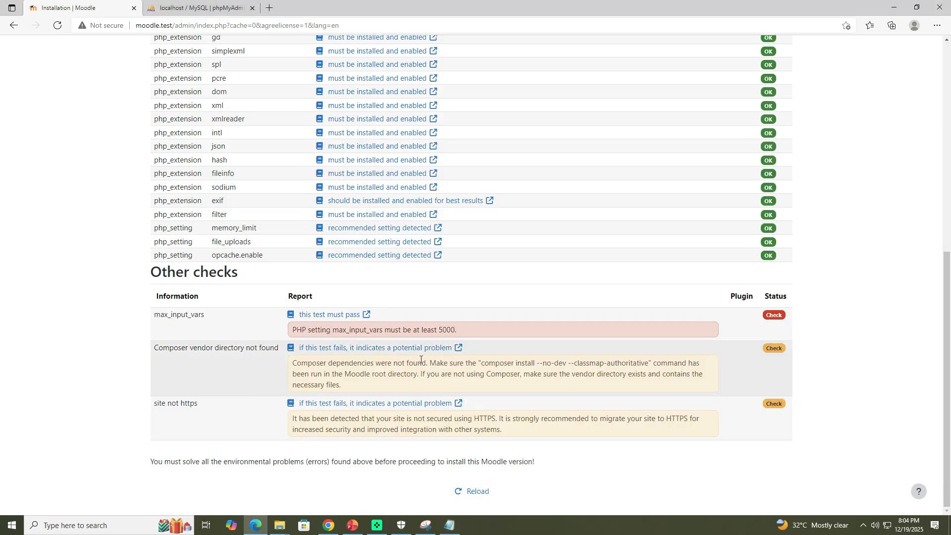
{"action": "left_click", "coordinate": [450, 525]}
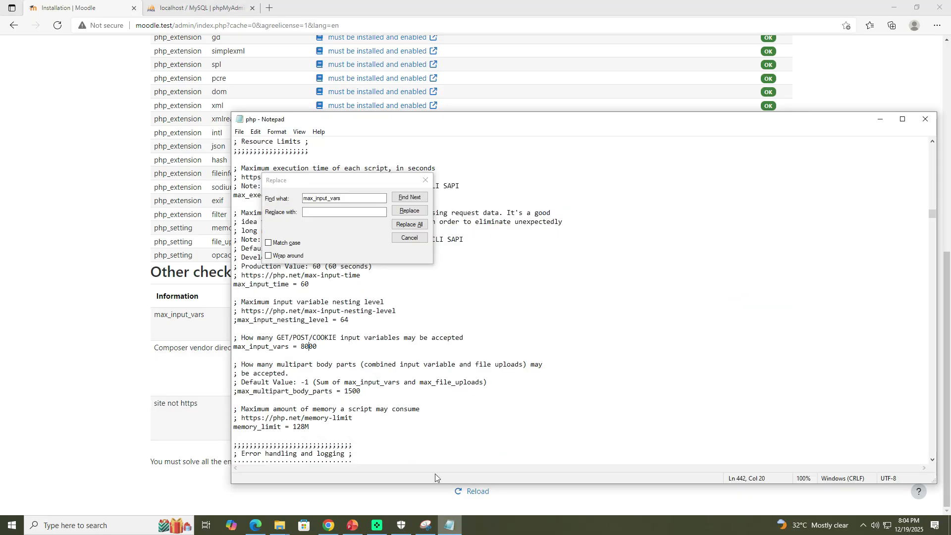
{"action": "left_click", "coordinate": [426, 181]}
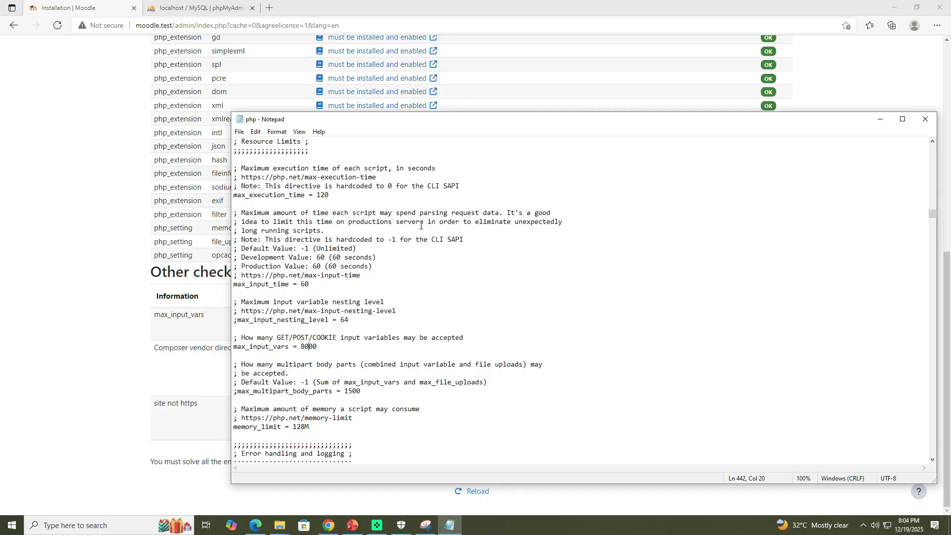
{"action": "scroll", "coordinate": [363, 374], "scroll_direction": "down", "scroll_amount": 14}
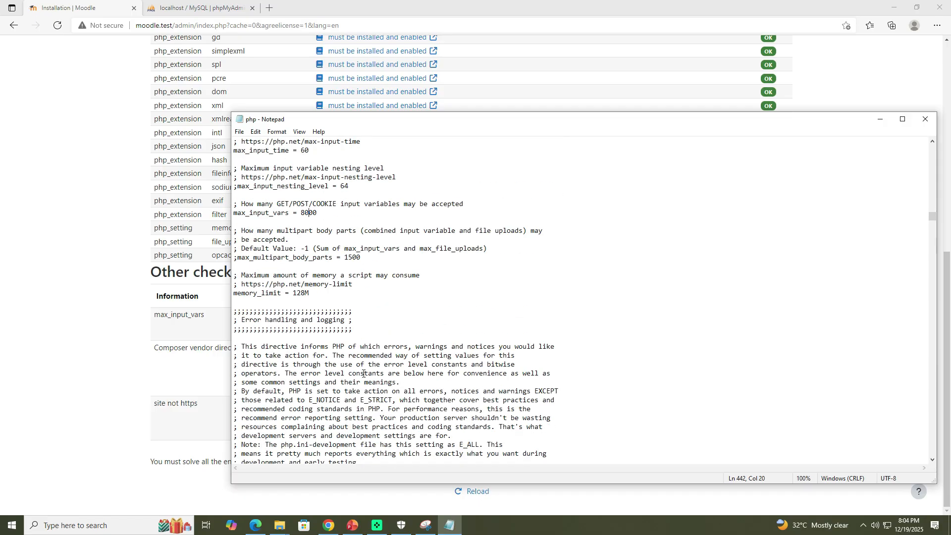
{"action": "scroll", "coordinate": [363, 373], "scroll_direction": "down", "scroll_amount": 20}
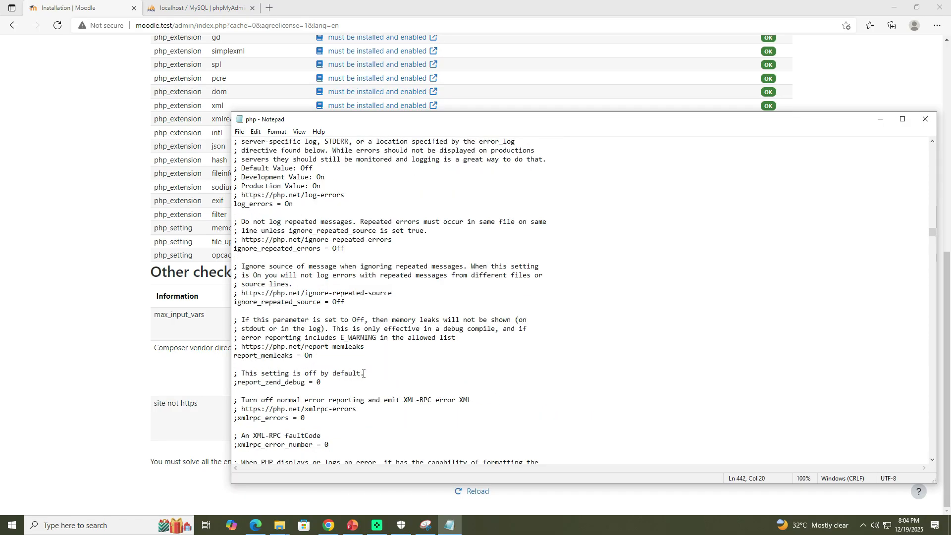
Step: Copy zend.exception_ignore_args from the Moodle server-check warning and search php.ini for it
{"action": "scroll", "coordinate": [363, 373], "scroll_direction": "up", "scroll_amount": 20}
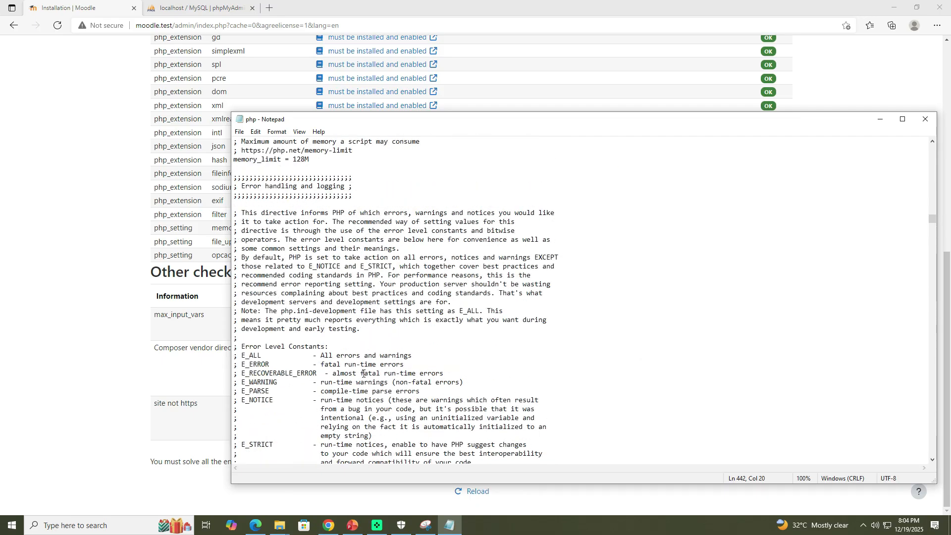
{"action": "scroll", "coordinate": [363, 374], "scroll_direction": "up", "scroll_amount": 20}
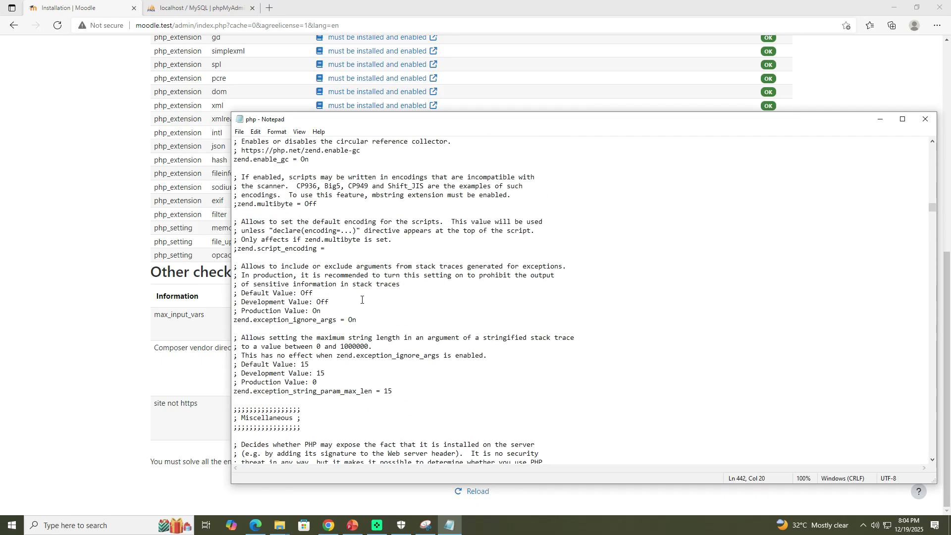
{"action": "left_click", "coordinate": [371, 232]}
{"action": "key", "text": "ctrl+h"}
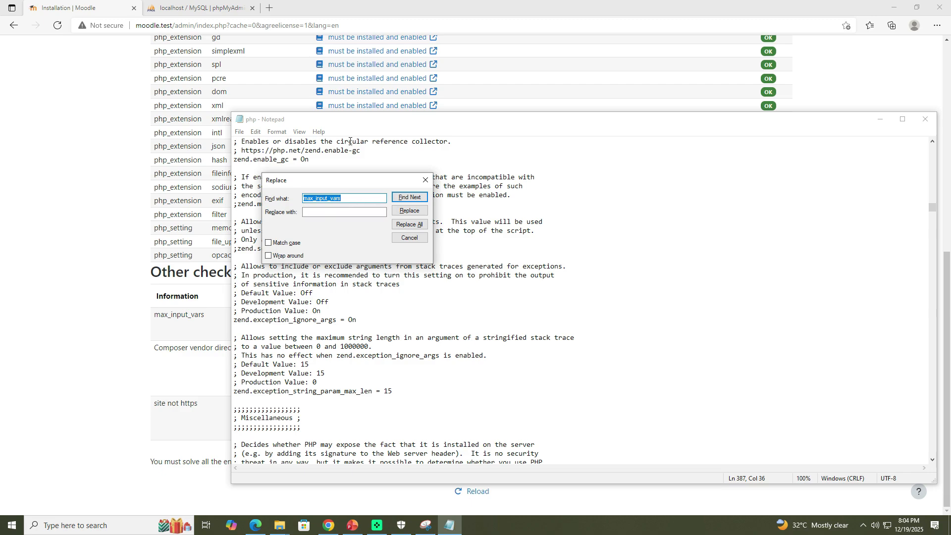
{"action": "scroll", "coordinate": [130, 207], "scroll_direction": "up", "scroll_amount": 10}
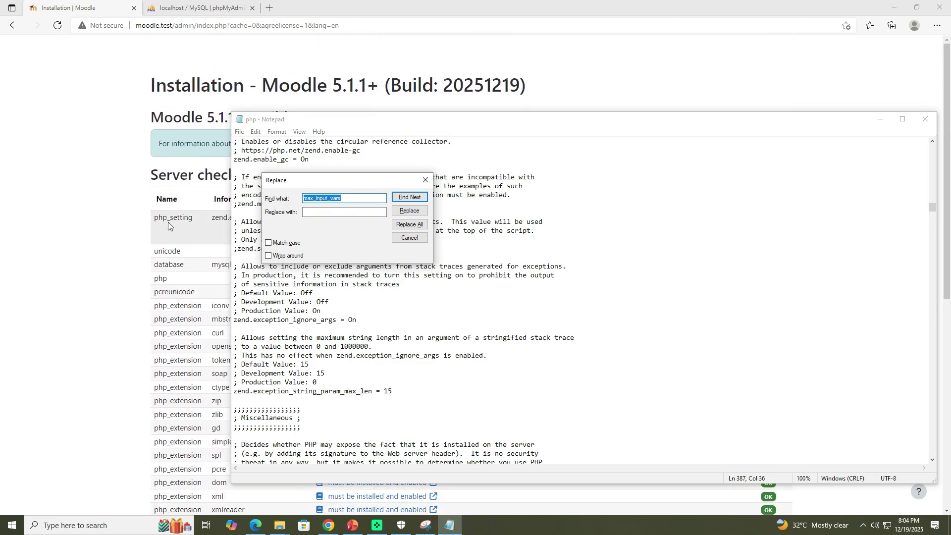
{"action": "left_click", "coordinate": [129, 184]}
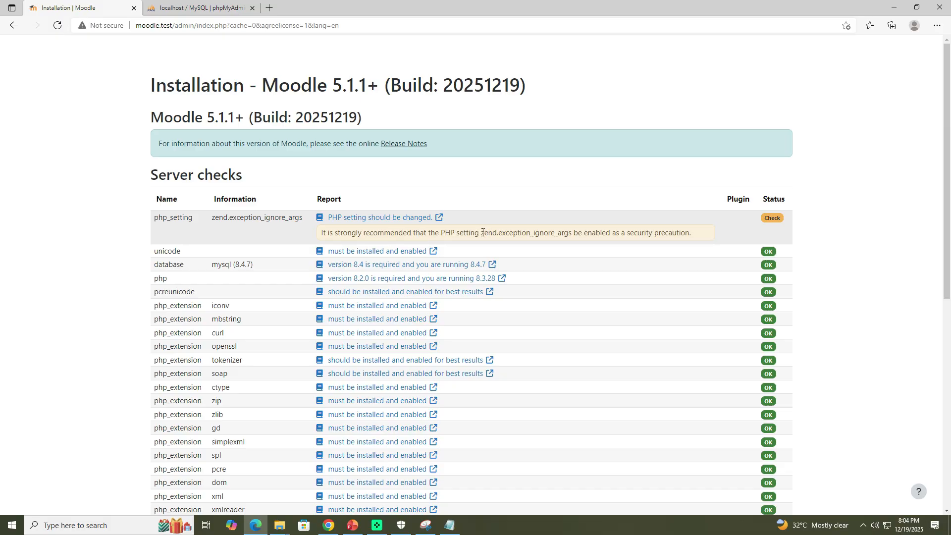
{"action": "left_click_drag", "start_coordinate": [481, 232], "coordinate": [571, 235]}
{"action": "key", "text": "ctrl+c"}
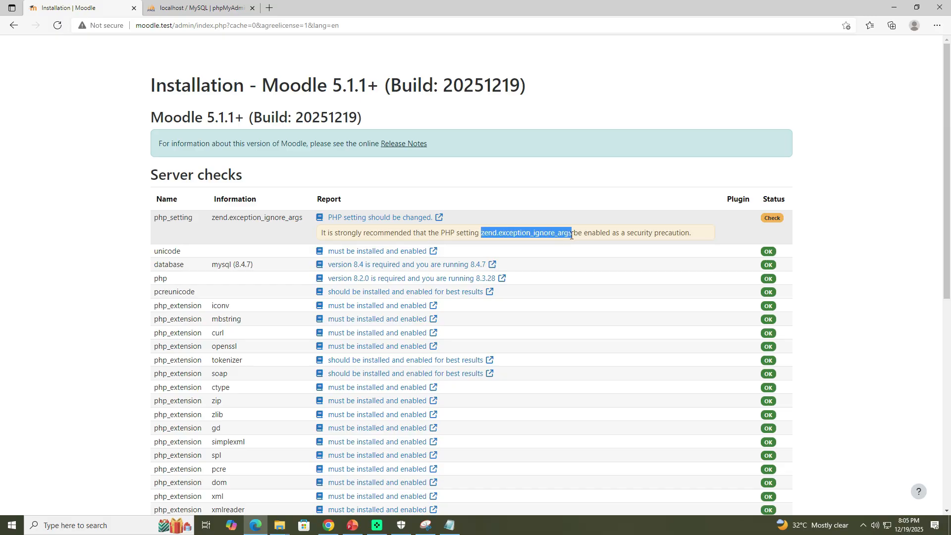
{"action": "left_click", "coordinate": [449, 526]}
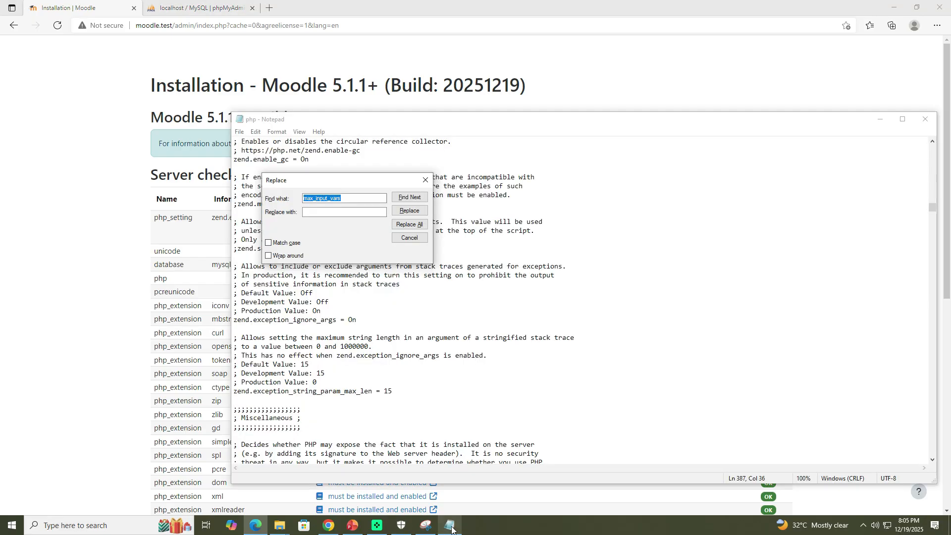
{"action": "key", "text": "ctrl+v"}
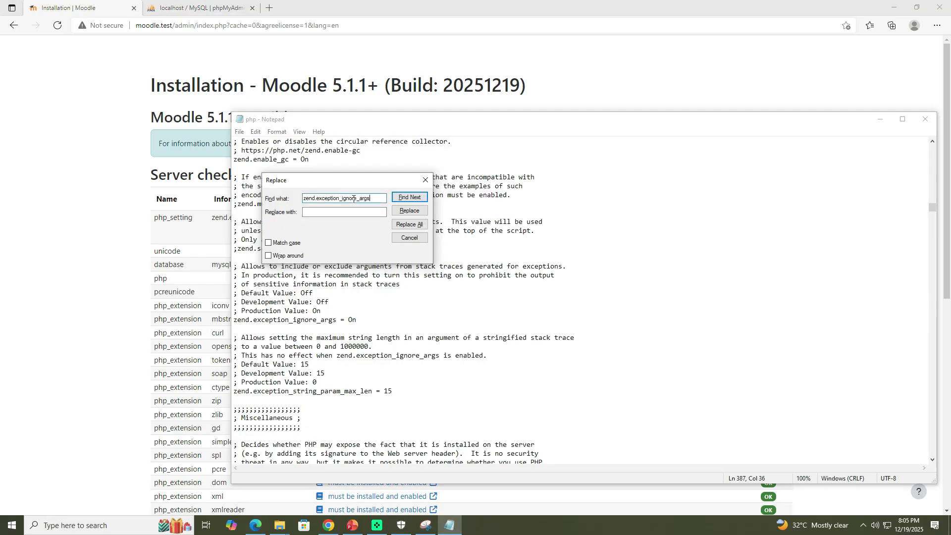
{"action": "left_click", "coordinate": [412, 198]}
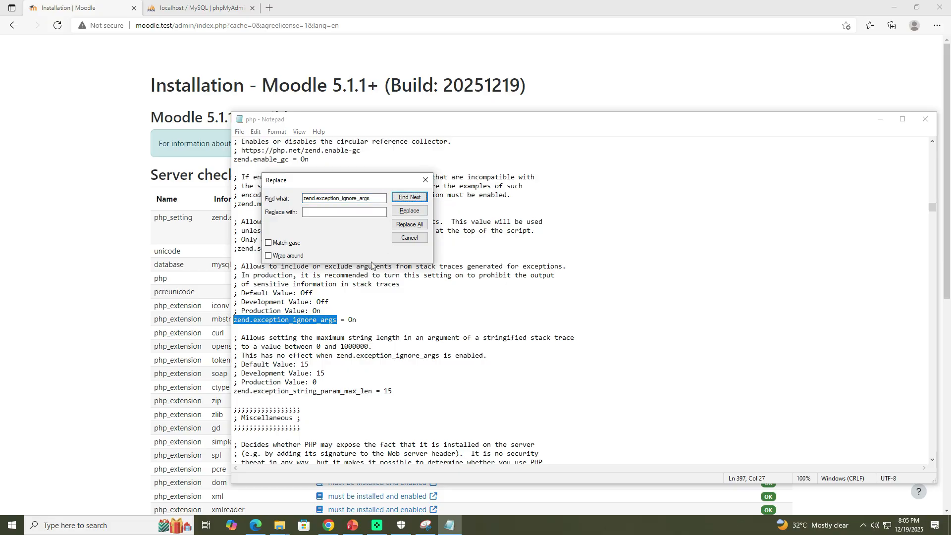
Step: Step through the occurrences of zend.exception_ignore_args in php.ini, searching again from the top of the file
{"action": "left_click", "coordinate": [410, 197]}
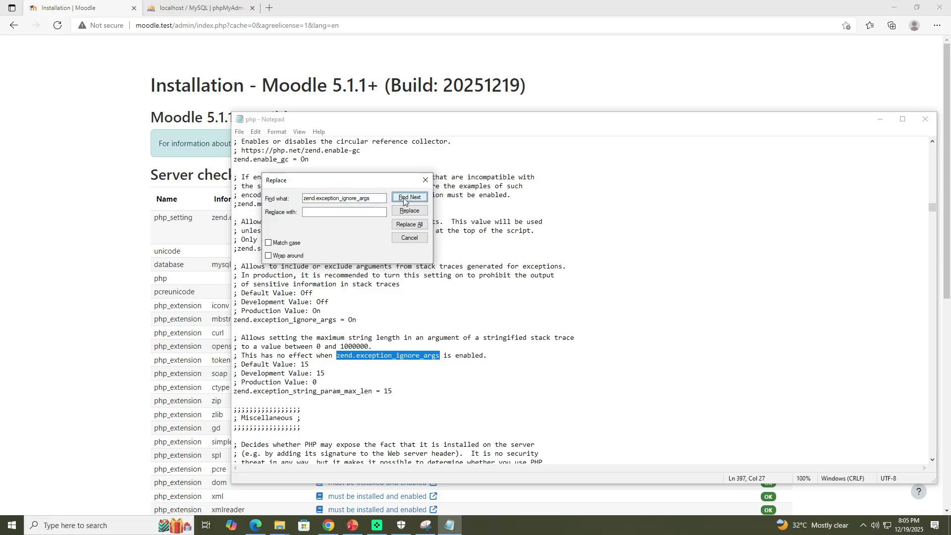
{"action": "scroll", "coordinate": [307, 357], "scroll_direction": "up", "scroll_amount": 20}
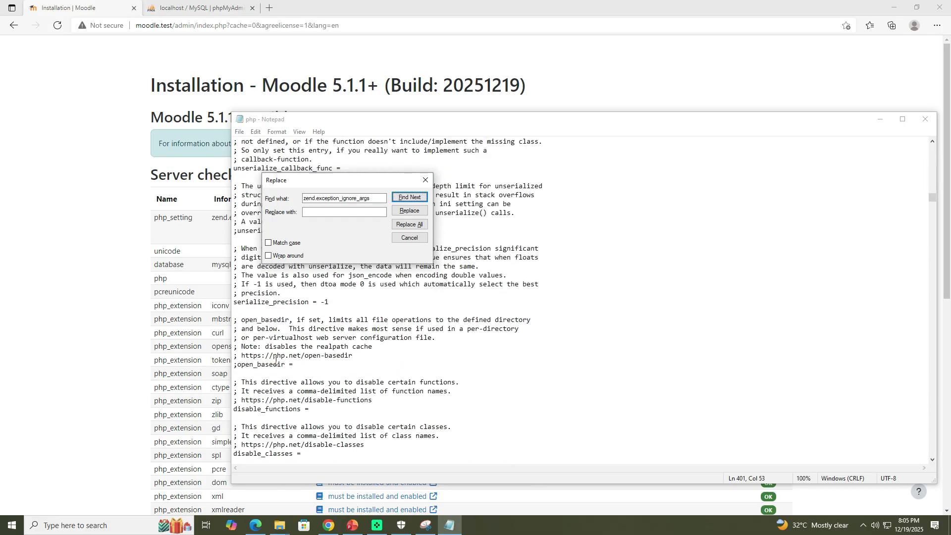
{"action": "scroll", "coordinate": [276, 360], "scroll_direction": "up", "scroll_amount": 15}
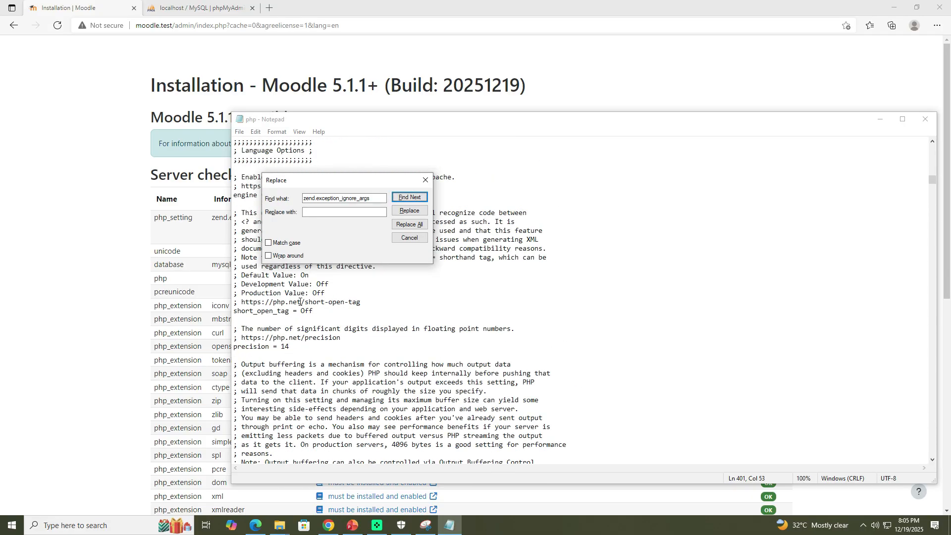
{"action": "left_click", "coordinate": [244, 177]}
{"action": "scroll", "coordinate": [245, 184], "scroll_direction": "up", "scroll_amount": 20}
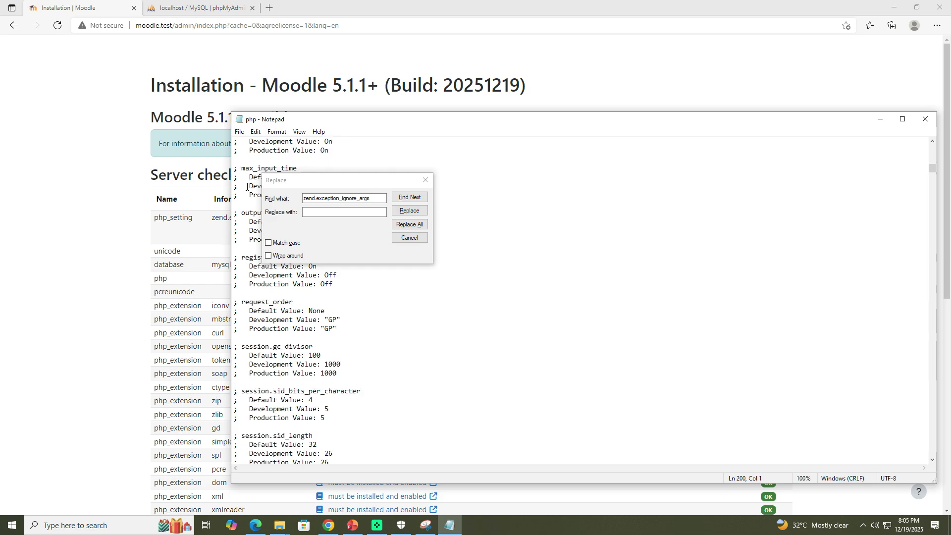
{"action": "scroll", "coordinate": [246, 186], "scroll_direction": "up", "scroll_amount": 3}
{"action": "left_click", "coordinate": [409, 197]}
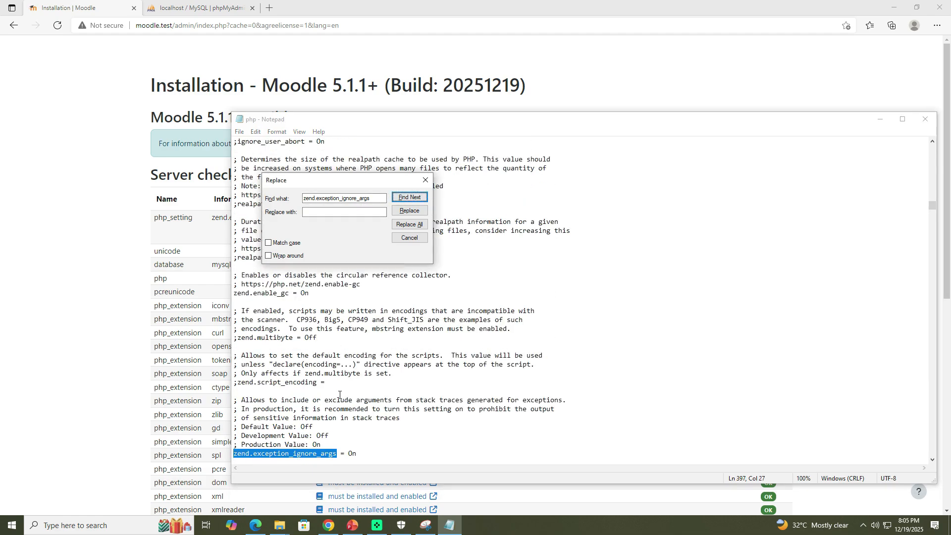
{"action": "scroll", "coordinate": [339, 409], "scroll_direction": "down", "scroll_amount": 2}
{"action": "scroll", "coordinate": [250, 183], "scroll_direction": "up", "scroll_amount": 20}
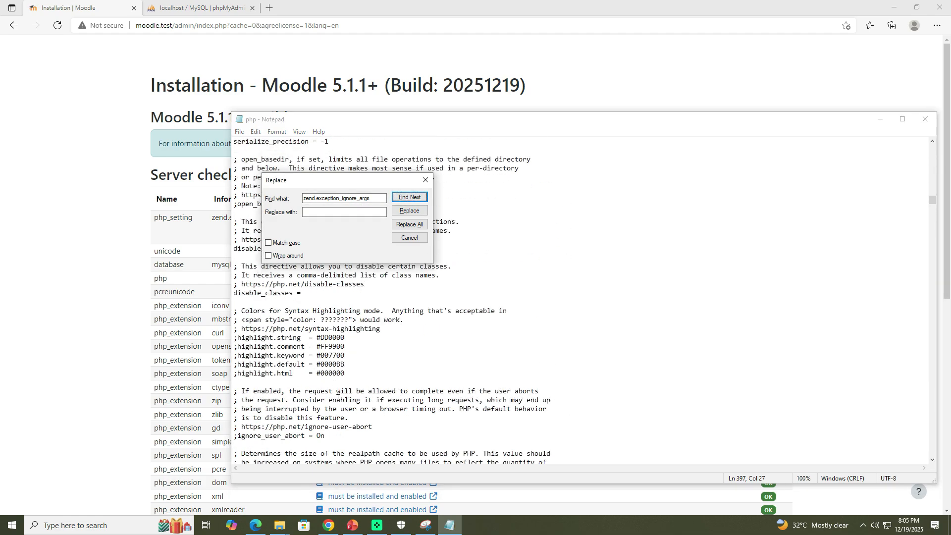
{"action": "scroll", "coordinate": [250, 183], "scroll_direction": "up", "scroll_amount": 20}
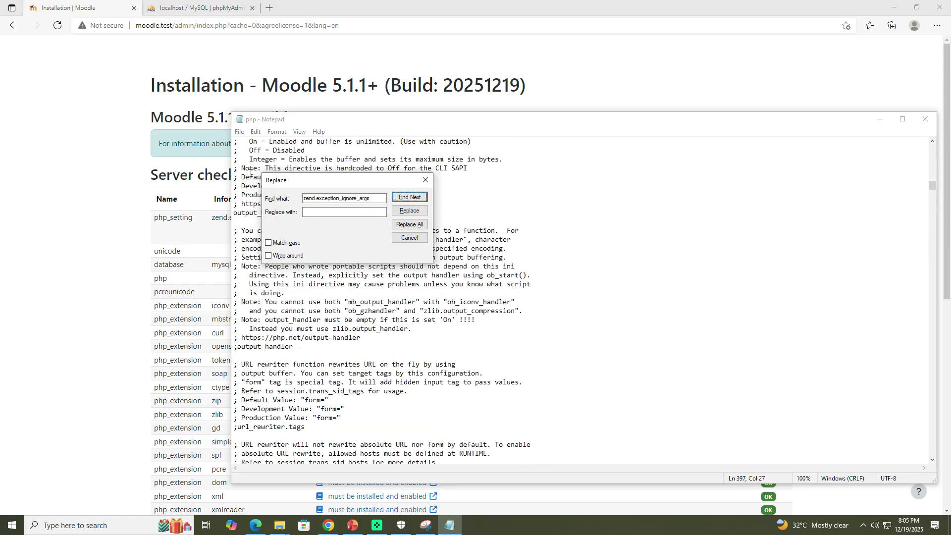
{"action": "scroll", "coordinate": [247, 167], "scroll_direction": "up", "scroll_amount": 14}
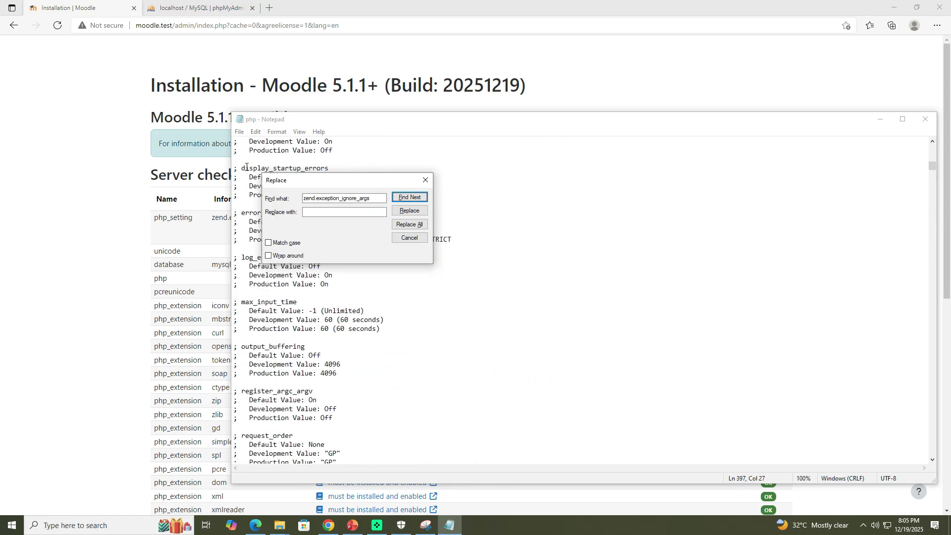
{"action": "left_click_drag", "start_coordinate": [933, 166], "coordinate": [931, 143]}
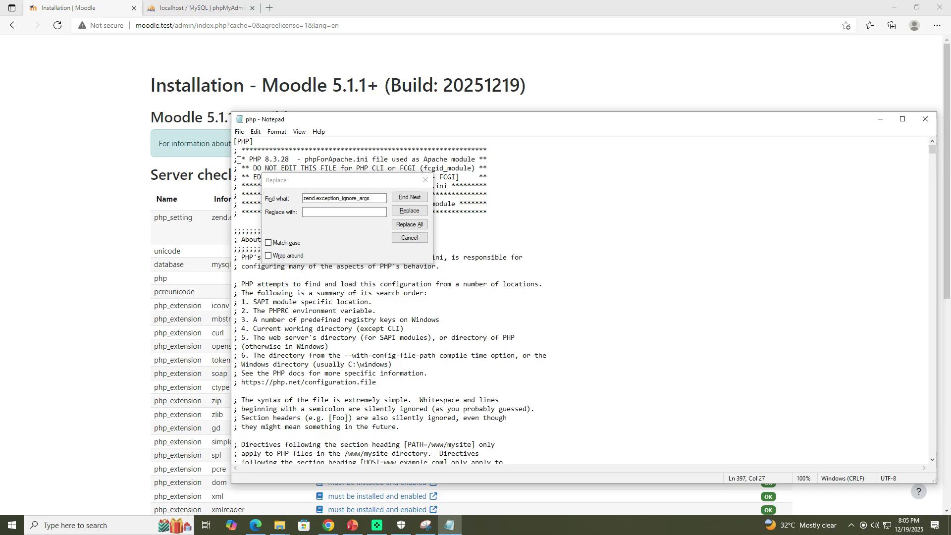
{"action": "left_click", "coordinate": [411, 198]}
Step: Set the Default Value and Development Value of zend.exception_ignore_args in the Quick Reference to Off, save php.ini and close the search dialog
{"action": "scroll", "coordinate": [313, 424], "scroll_direction": "down", "scroll_amount": 2}
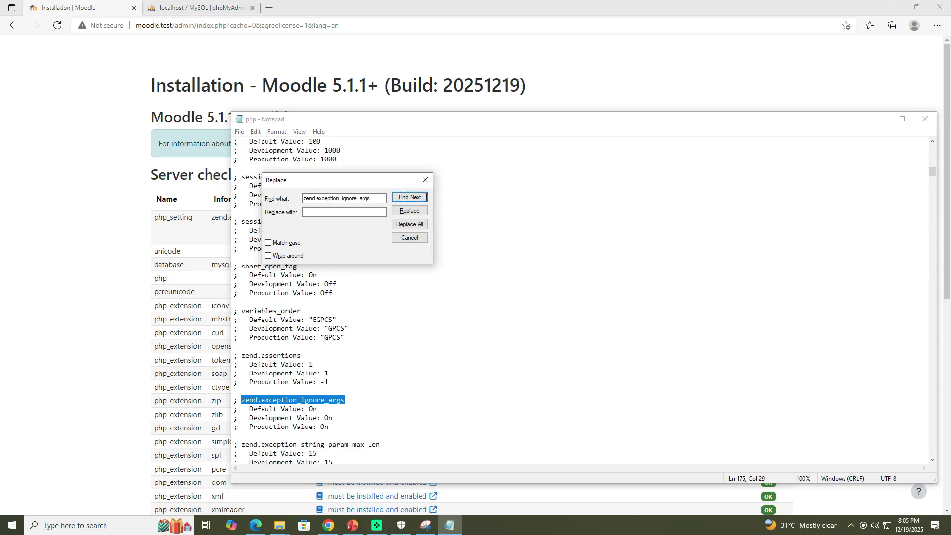
{"action": "left_click", "coordinate": [313, 413]}
{"action": "key", "text": "Delete"}
{"action": "type", "text": "ff"}
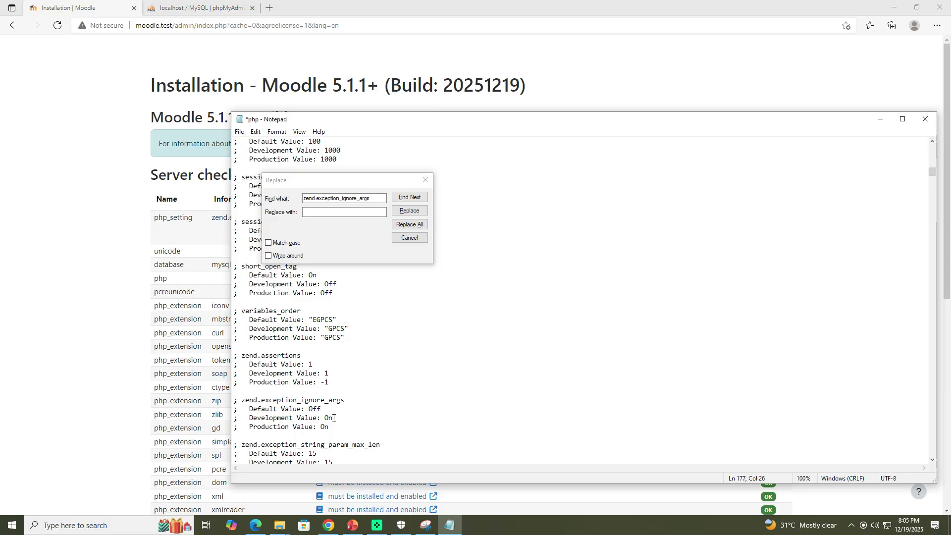
{"action": "key", "text": "BackSpace"}
{"action": "key", "text": "BackSpace"}
{"action": "type", "text": "f"}
{"action": "key", "text": "Left"}
{"action": "key", "text": "Left"}
{"action": "type", "text": "O"}
{"action": "key", "text": "ctrl+s"}
{"action": "left_click", "coordinate": [426, 180]}
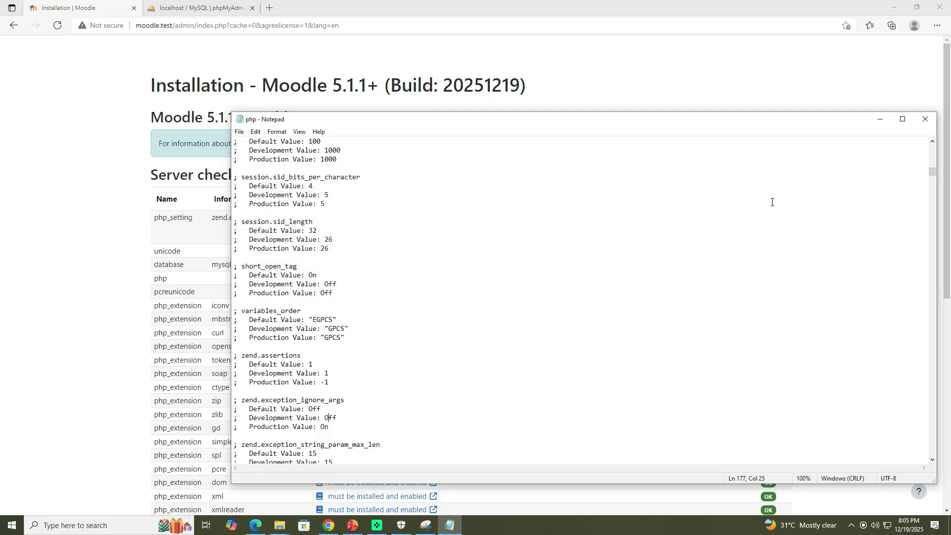
Step: Close Notepad and restart all WampServer services
{"action": "left_click", "coordinate": [925, 119]}
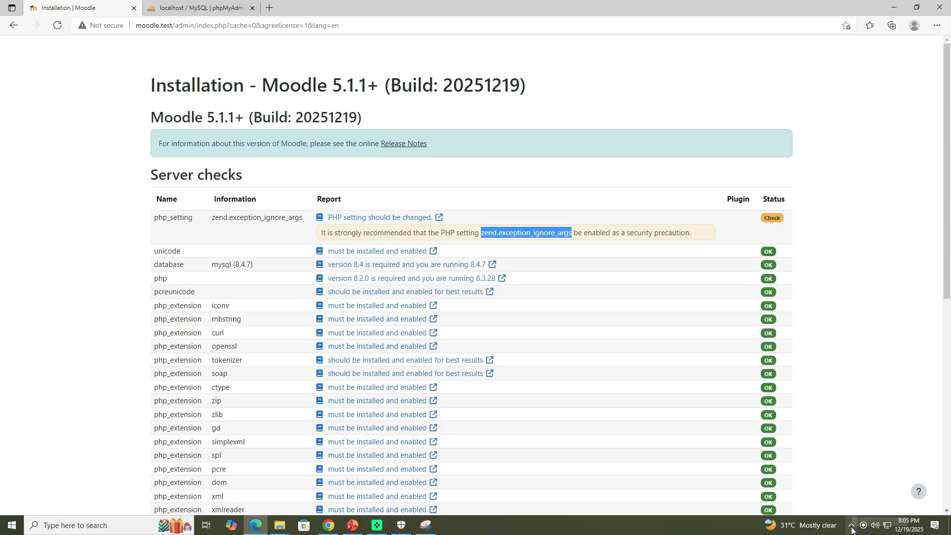
{"action": "left_click", "coordinate": [852, 527]}
{"action": "right_click", "coordinate": [861, 484]}
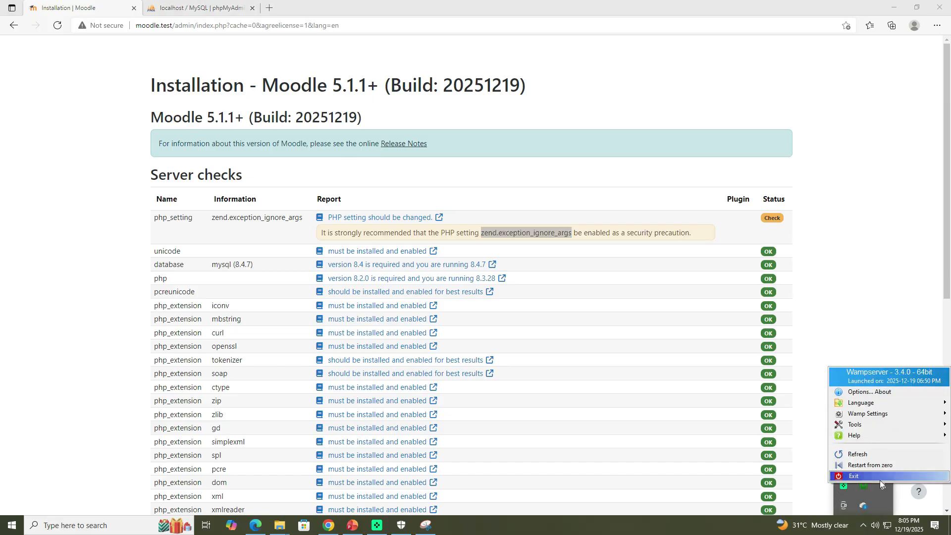
{"action": "left_click", "coordinate": [864, 488]}
{"action": "left_click", "coordinate": [864, 489]}
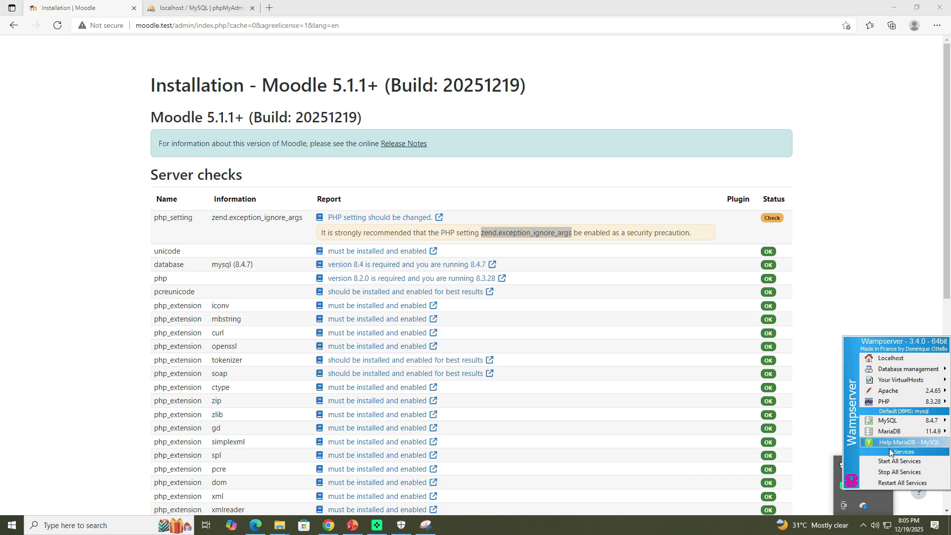
{"action": "left_click", "coordinate": [891, 480]}
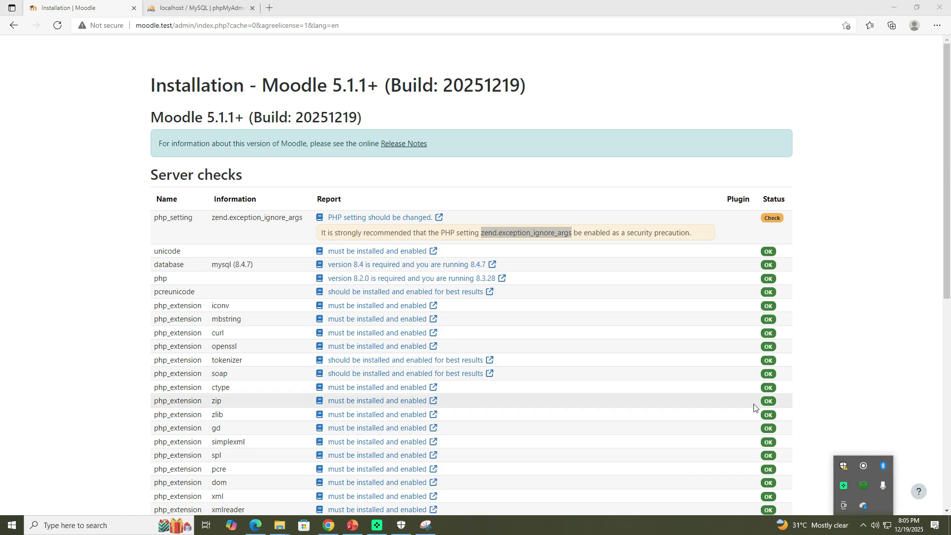
Step: Reload the Moodle installation server checks page
{"action": "left_click", "coordinate": [497, 384]}
{"action": "left_click", "coordinate": [864, 529]}
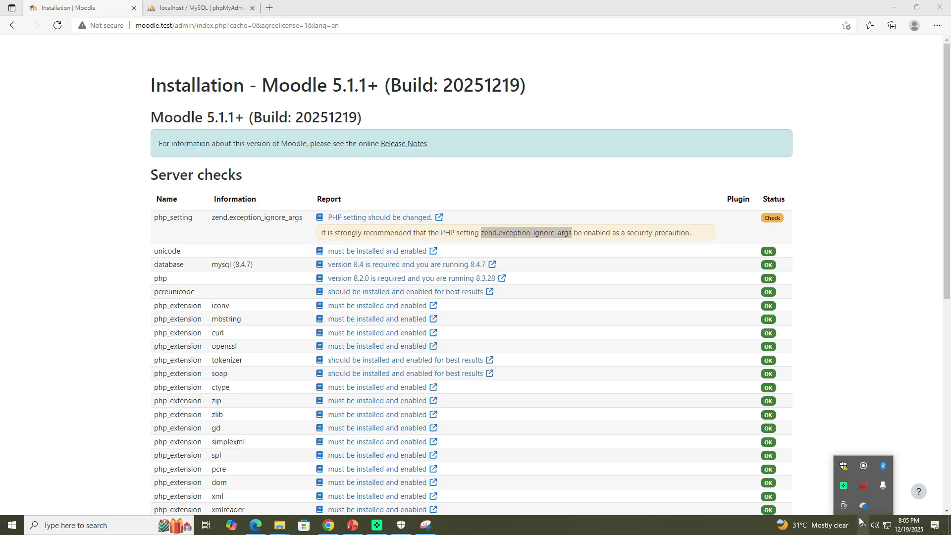
{"action": "scroll", "coordinate": [500, 287], "scroll_direction": "down", "scroll_amount": 8}
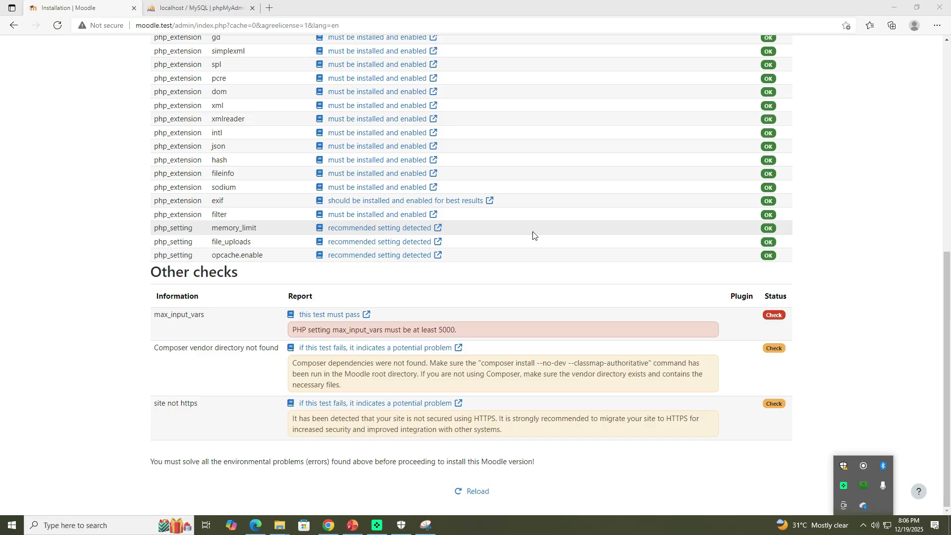
{"action": "left_click", "coordinate": [834, 391]}
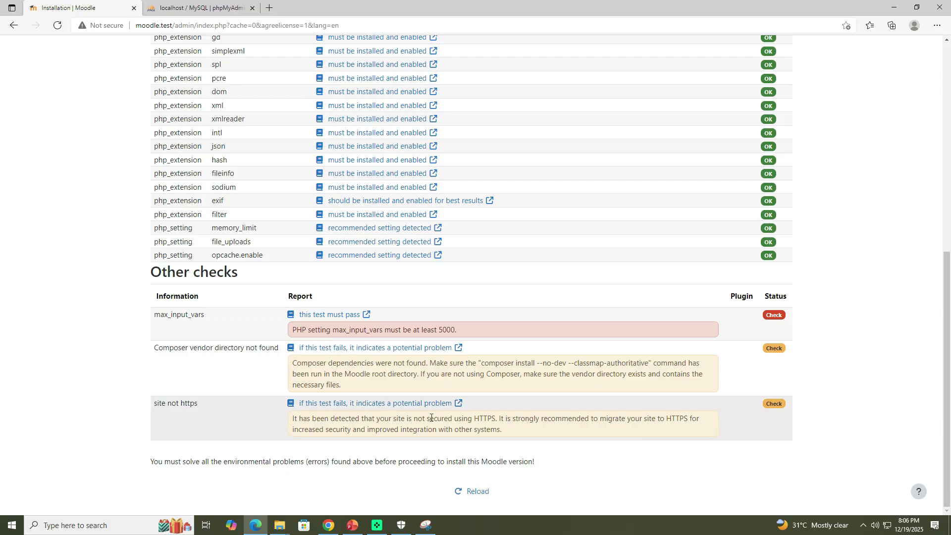
{"action": "scroll", "coordinate": [431, 421], "scroll_direction": "up", "scroll_amount": 8}
{"action": "scroll", "coordinate": [430, 424], "scroll_direction": "down", "scroll_amount": 8}
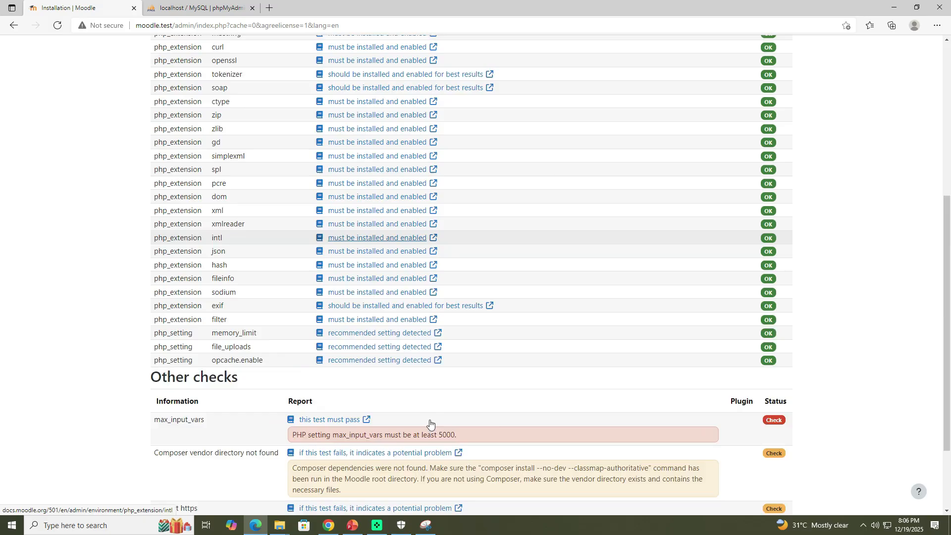
{"action": "left_click", "coordinate": [863, 525]}
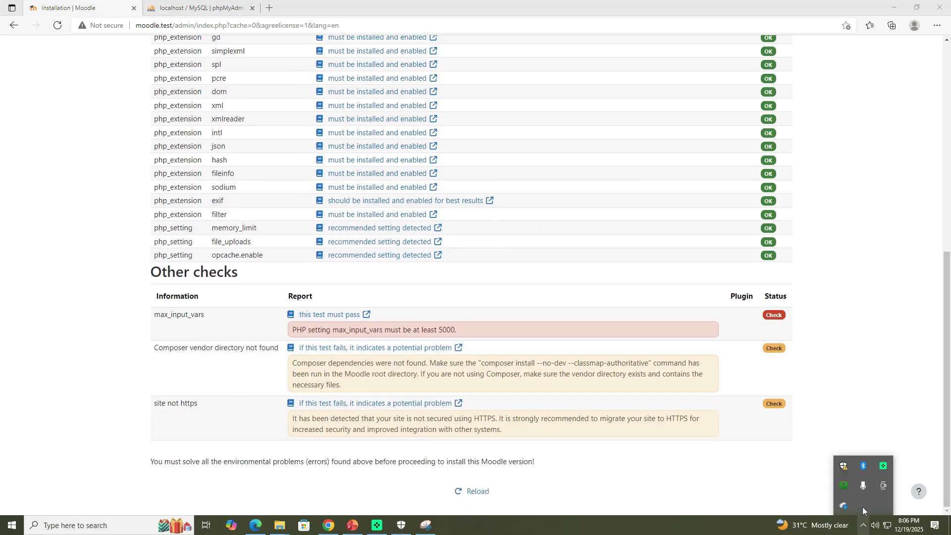
{"action": "left_click", "coordinate": [473, 490]}
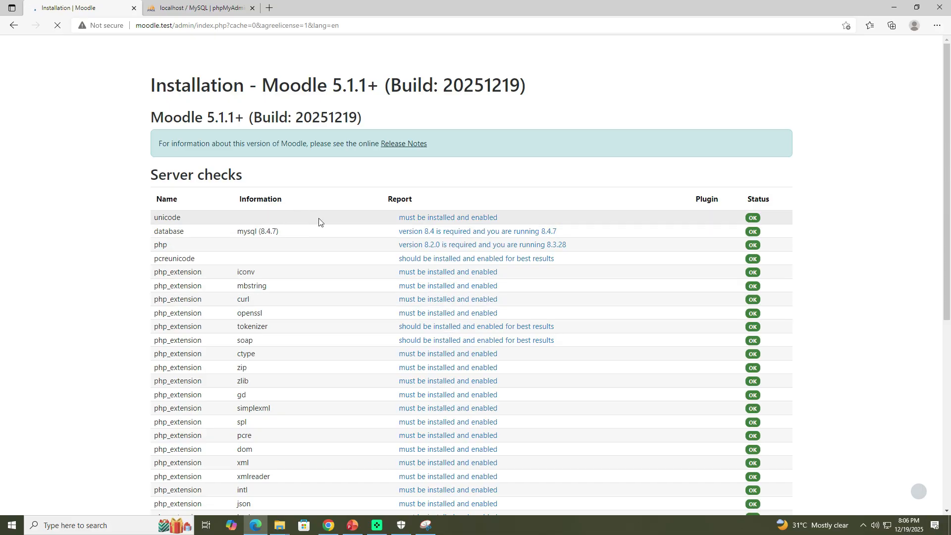
Step: Scroll through the refreshed server checks and other checks to review their status
{"action": "scroll", "coordinate": [317, 221], "scroll_direction": "down", "scroll_amount": 7}
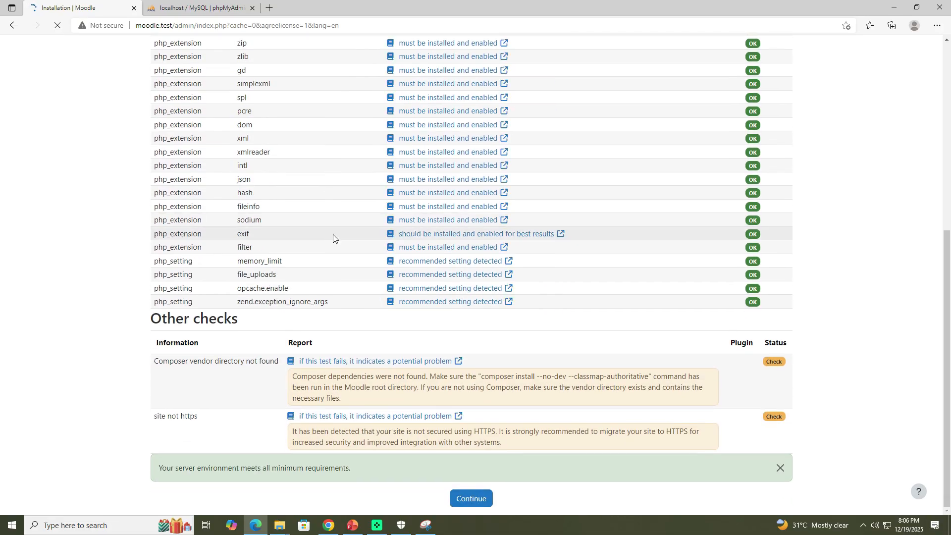
{"action": "scroll", "coordinate": [349, 331], "scroll_direction": "up", "scroll_amount": 3}
{"action": "scroll", "coordinate": [349, 335], "scroll_direction": "down", "scroll_amount": 3}
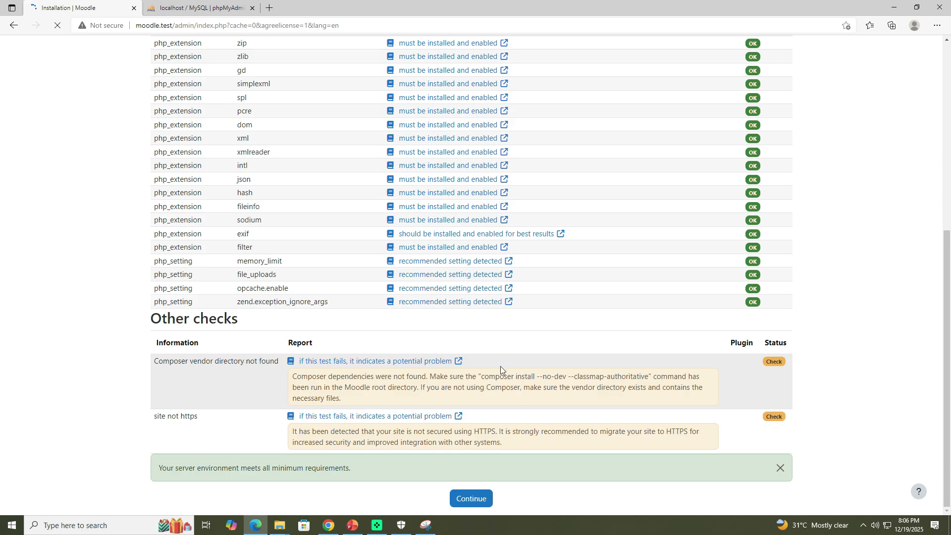
{"action": "scroll", "coordinate": [501, 367], "scroll_direction": "up", "scroll_amount": 7}
{"action": "scroll", "coordinate": [432, 207], "scroll_direction": "down", "scroll_amount": 5}
{"action": "scroll", "coordinate": [433, 210], "scroll_direction": "up", "scroll_amount": 4}
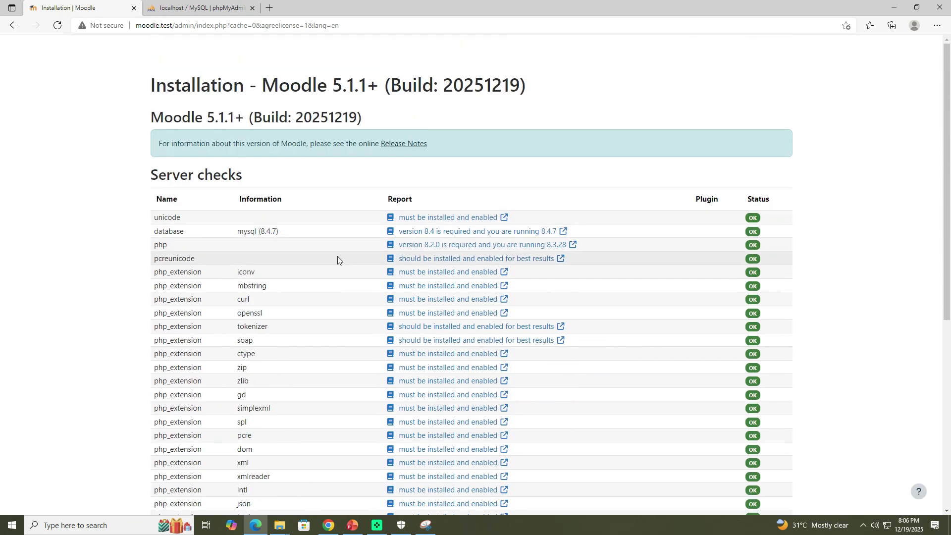
{"action": "scroll", "coordinate": [337, 259], "scroll_direction": "down", "scroll_amount": 5}
{"action": "scroll", "coordinate": [337, 259], "scroll_direction": "down", "scroll_amount": 1}
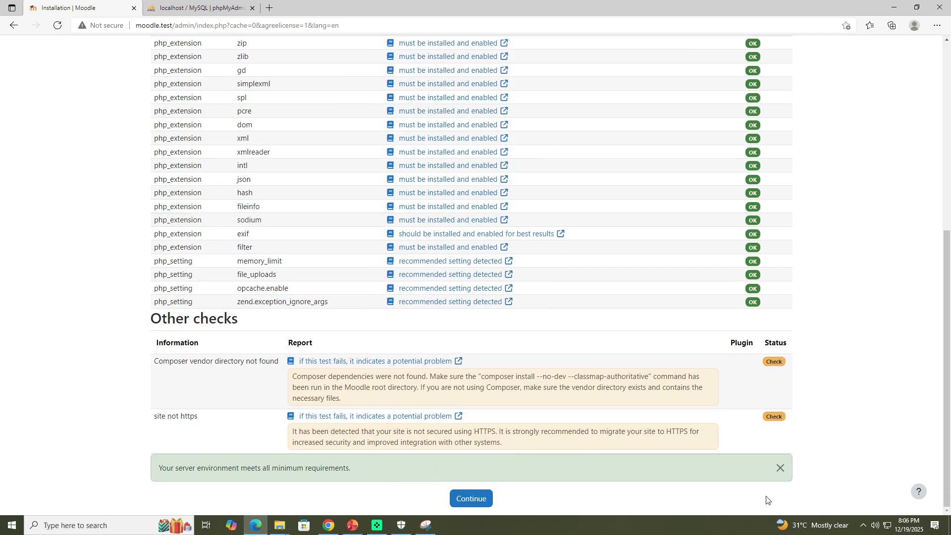
Step: Continue past the server checks to start the Moodle installation
{"action": "left_click", "coordinate": [466, 502]}
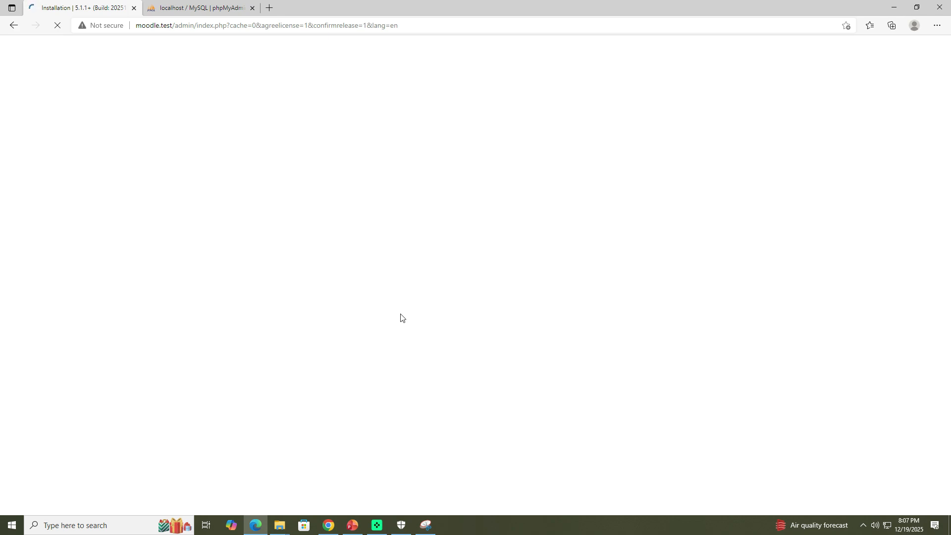
Step: Switch to the PowerPoint presentation, review the slides on paths, database connection and server checks, and minimise it
{"action": "left_click", "coordinate": [351, 525]}
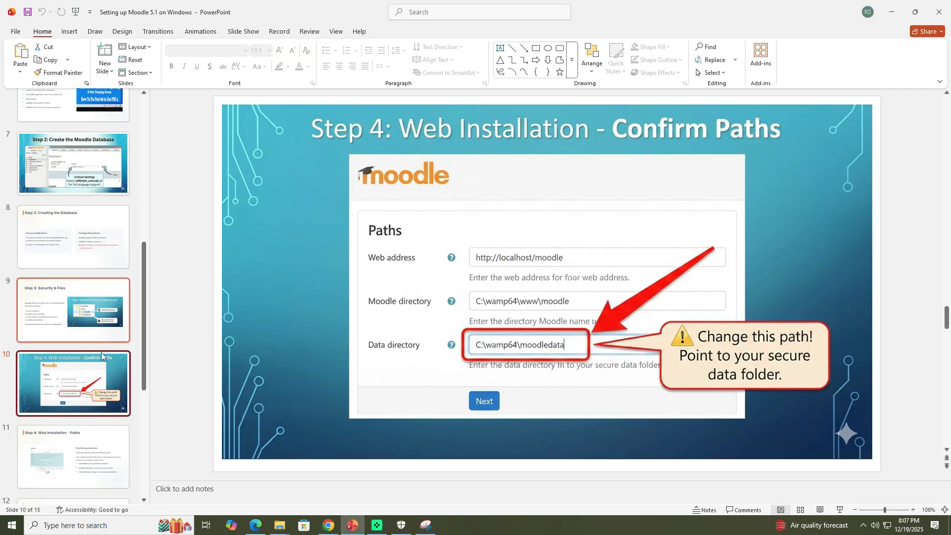
{"action": "scroll", "coordinate": [94, 376], "scroll_direction": "down", "scroll_amount": 3}
{"action": "left_click", "coordinate": [78, 344]}
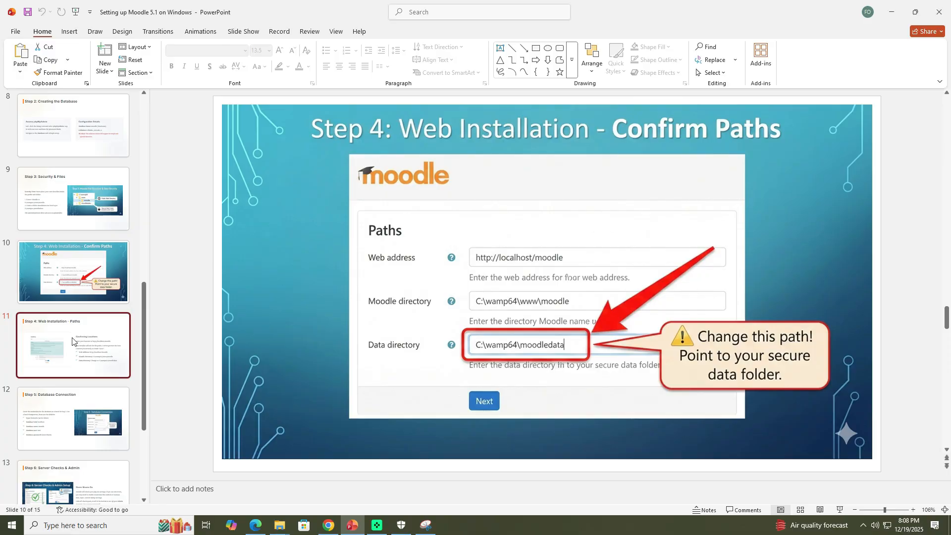
{"action": "scroll", "coordinate": [78, 342], "scroll_direction": "down", "scroll_amount": 5}
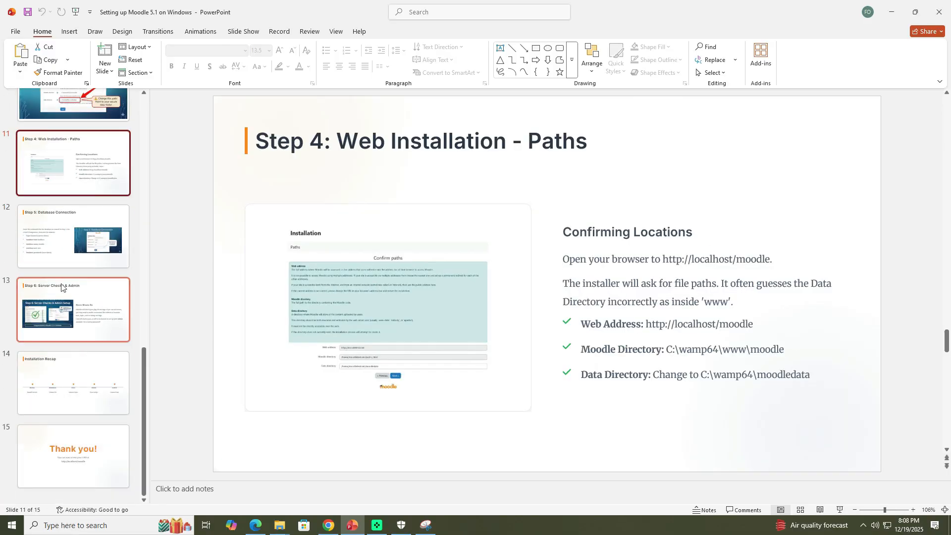
{"action": "left_click", "coordinate": [58, 242]}
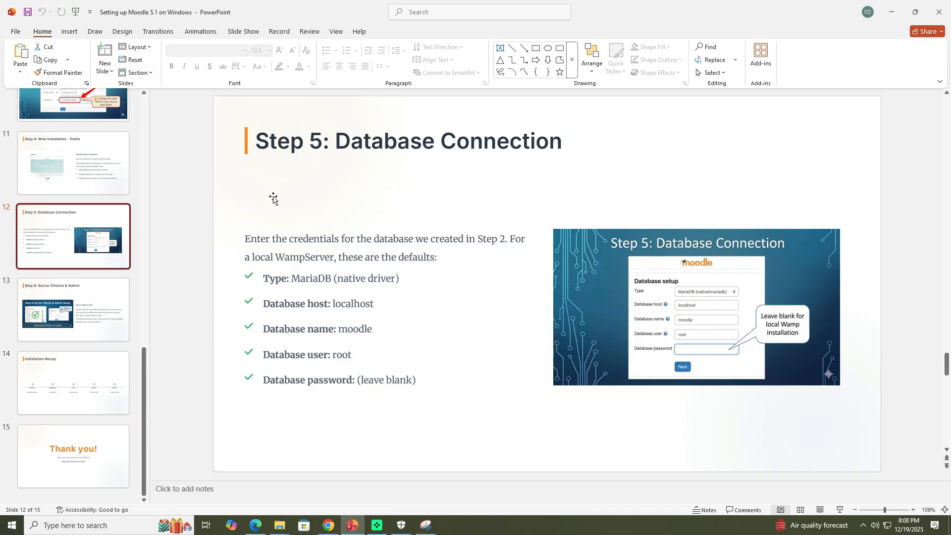
{"action": "left_click", "coordinate": [96, 327]}
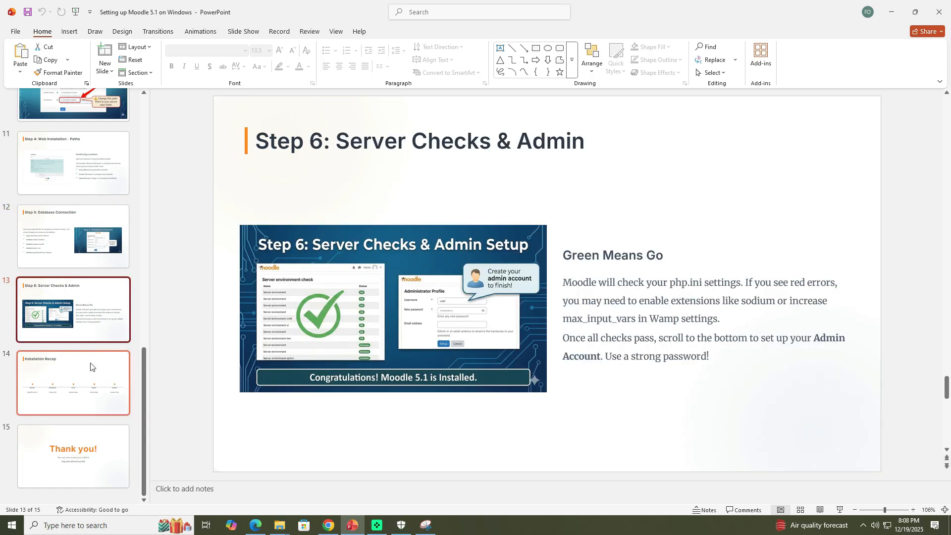
{"action": "left_click", "coordinate": [893, 14]}
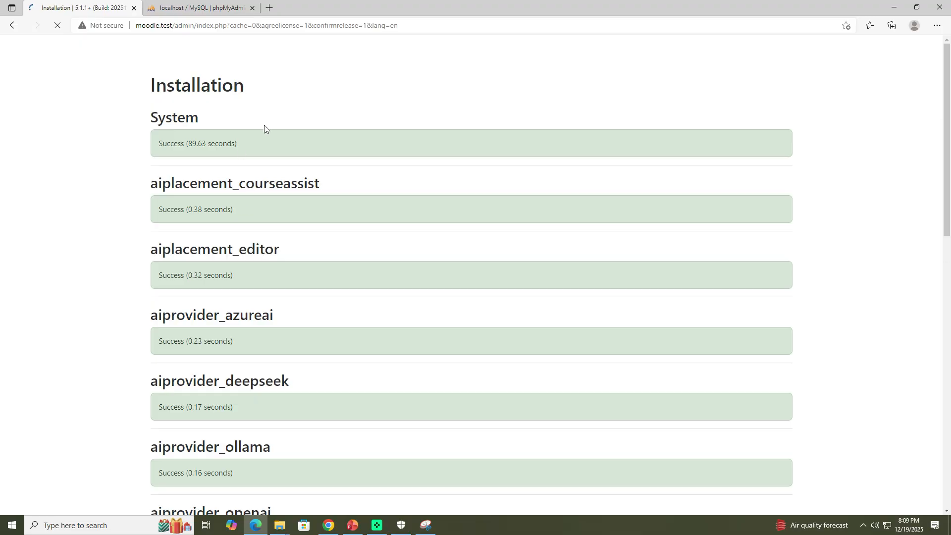
Step: Scroll through the plugin installation results to review their status
{"action": "scroll", "coordinate": [266, 128], "scroll_direction": "down", "scroll_amount": 8}
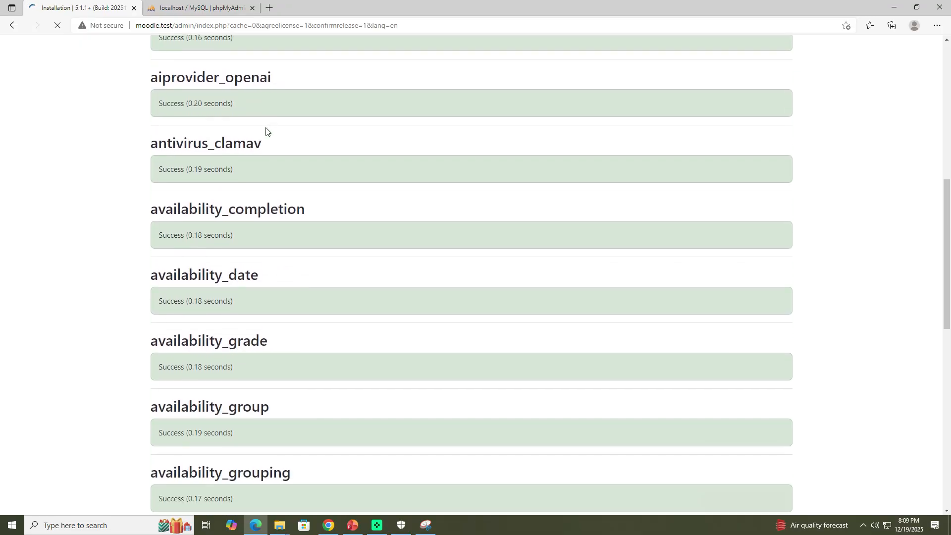
{"action": "scroll", "coordinate": [266, 127], "scroll_direction": "down", "scroll_amount": 14}
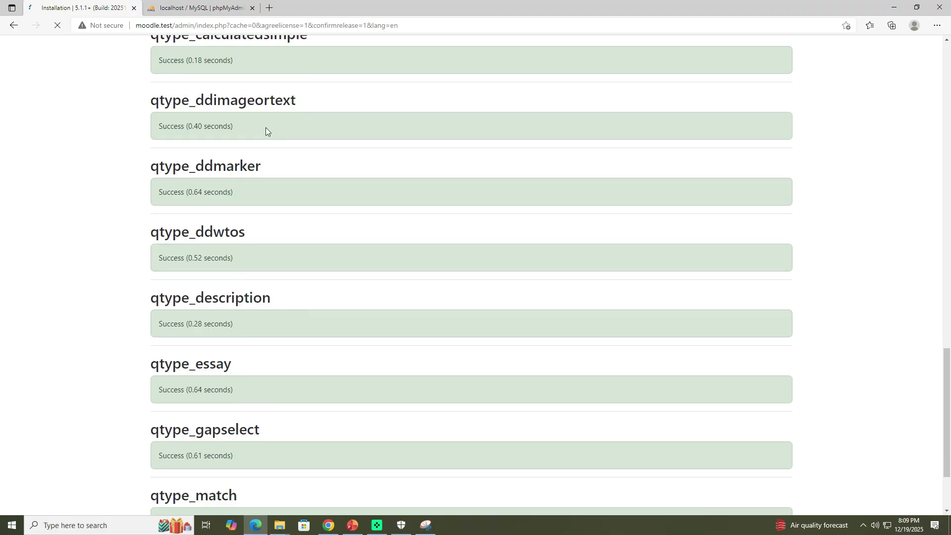
{"action": "scroll", "coordinate": [265, 127], "scroll_direction": "down", "scroll_amount": 4}
{"action": "scroll", "coordinate": [266, 127], "scroll_direction": "down", "scroll_amount": 1}
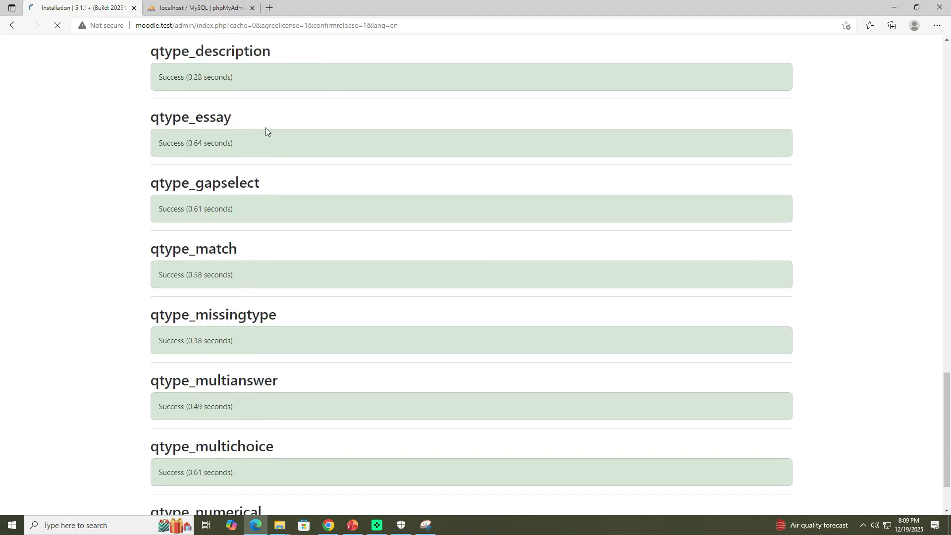
{"action": "scroll", "coordinate": [266, 126], "scroll_direction": "down", "scroll_amount": 6}
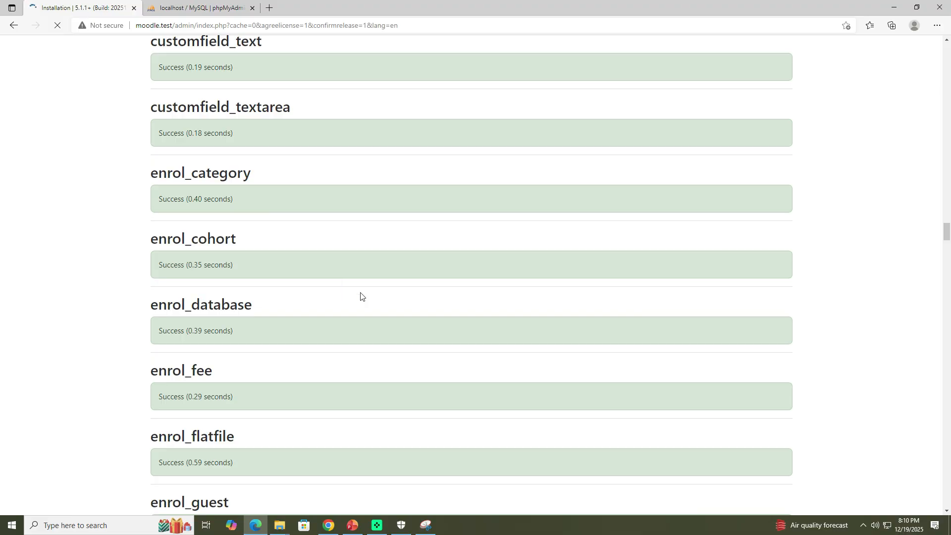
{"action": "scroll", "coordinate": [360, 302], "scroll_direction": "down", "scroll_amount": 10}
{"action": "scroll", "coordinate": [361, 308], "scroll_direction": "up", "scroll_amount": 4}
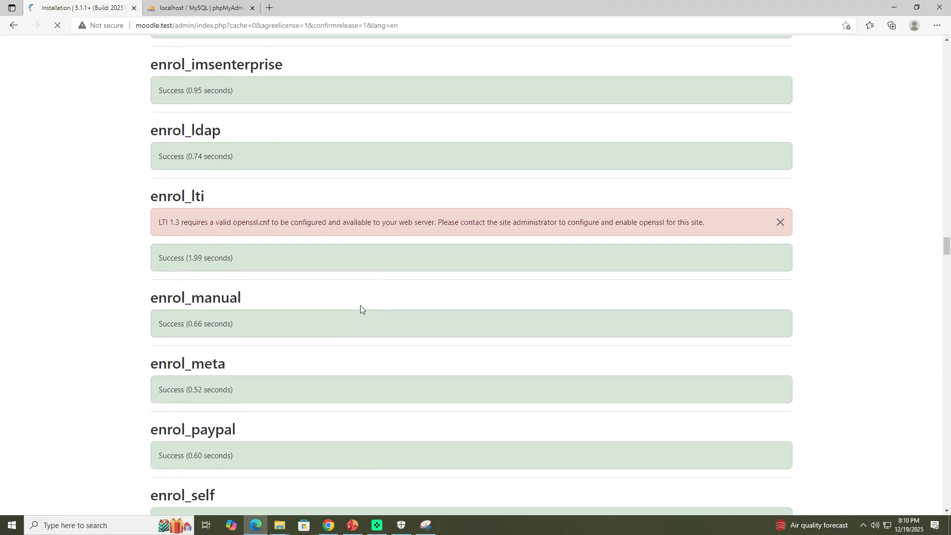
{"action": "scroll", "coordinate": [358, 250], "scroll_direction": "down", "scroll_amount": 12}
{"action": "scroll", "coordinate": [360, 259], "scroll_direction": "down", "scroll_amount": 20}
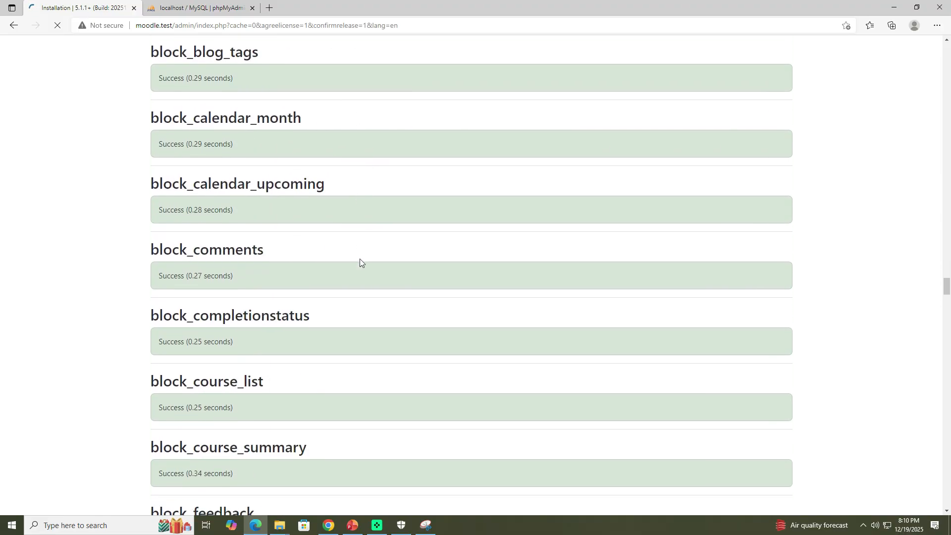
{"action": "scroll", "coordinate": [359, 258], "scroll_direction": "down", "scroll_amount": 20}
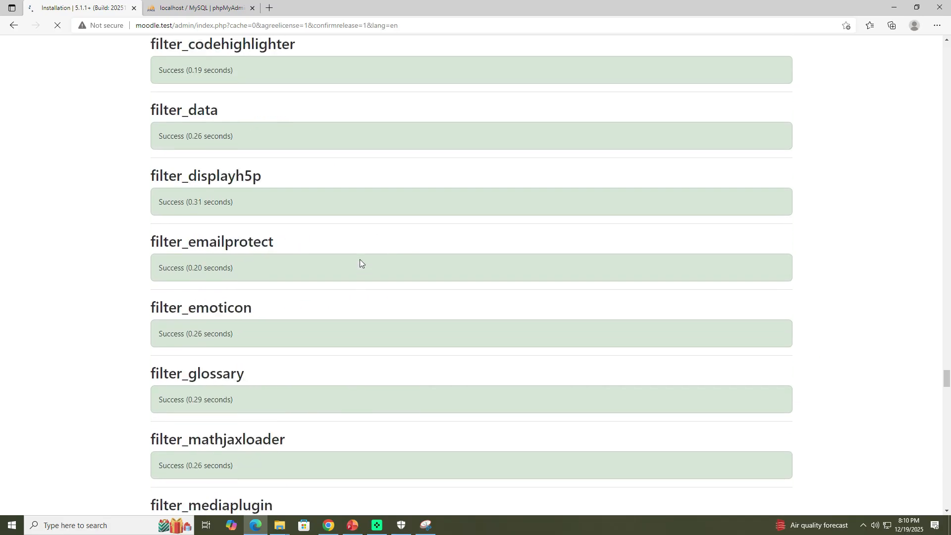
{"action": "scroll", "coordinate": [359, 260], "scroll_direction": "down", "scroll_amount": 20}
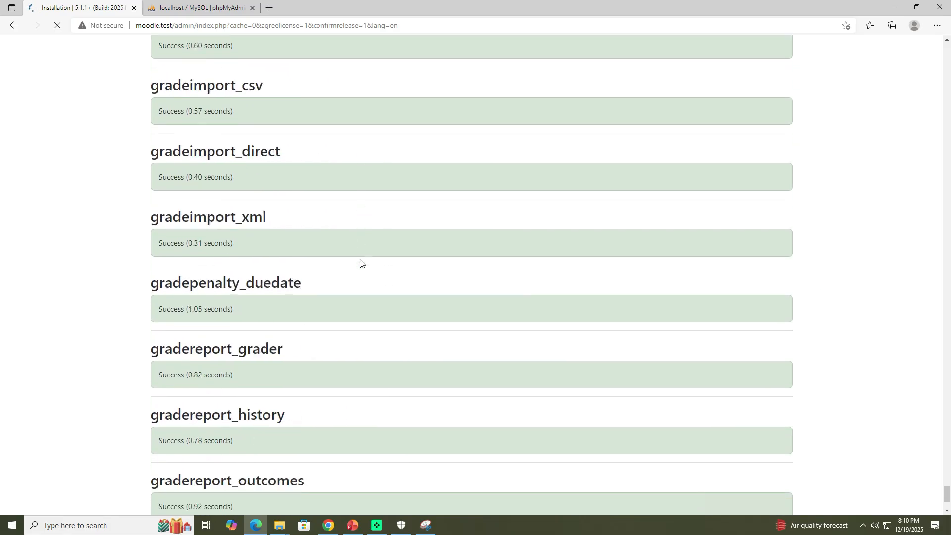
{"action": "scroll", "coordinate": [360, 260], "scroll_direction": "down", "scroll_amount": 3}
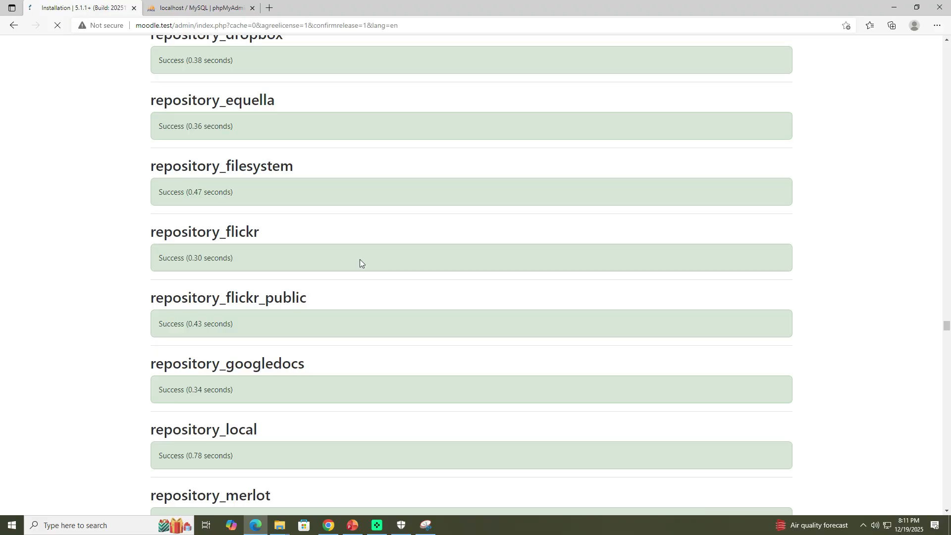
{"action": "scroll", "coordinate": [404, 308], "scroll_direction": "down", "scroll_amount": 20}
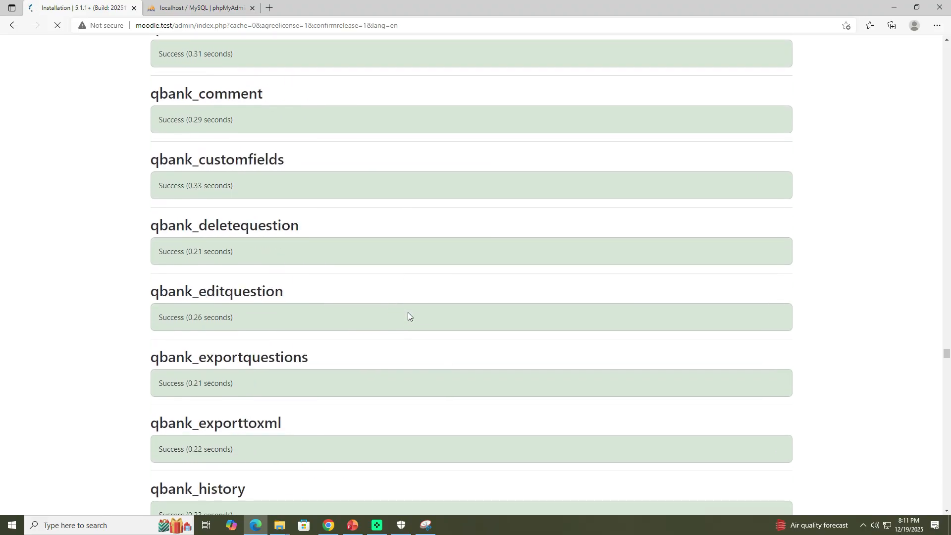
{"action": "scroll", "coordinate": [408, 315], "scroll_direction": "down", "scroll_amount": 20}
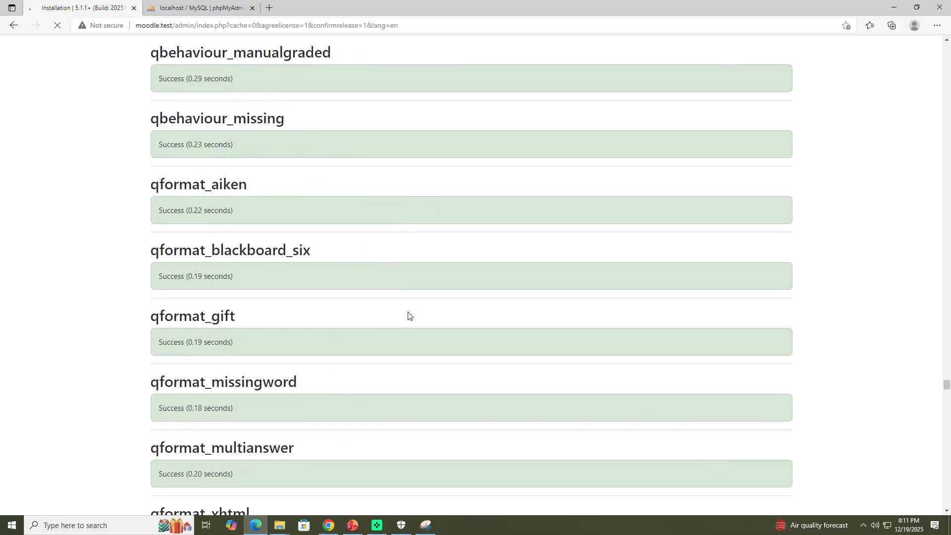
{"action": "scroll", "coordinate": [408, 316], "scroll_direction": "down", "scroll_amount": 20}
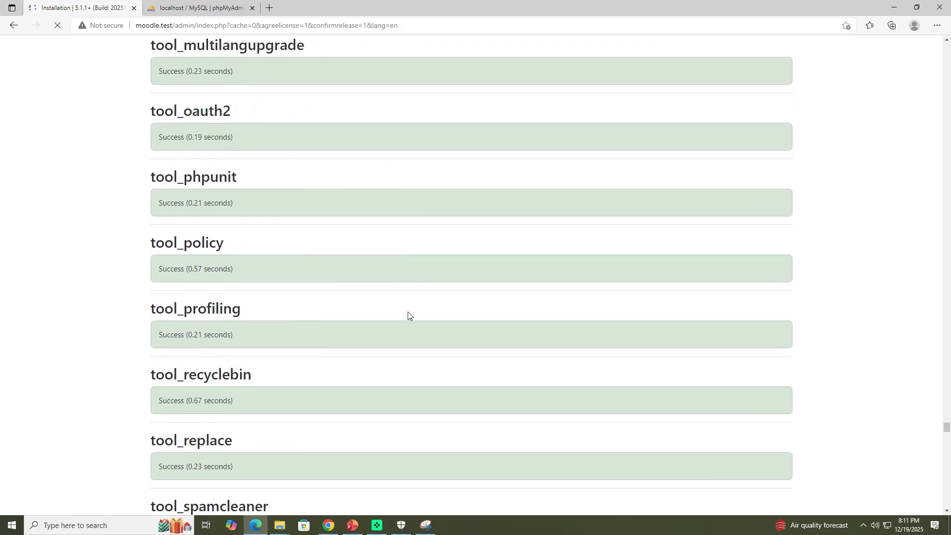
{"action": "scroll", "coordinate": [408, 316], "scroll_direction": "down", "scroll_amount": 20}
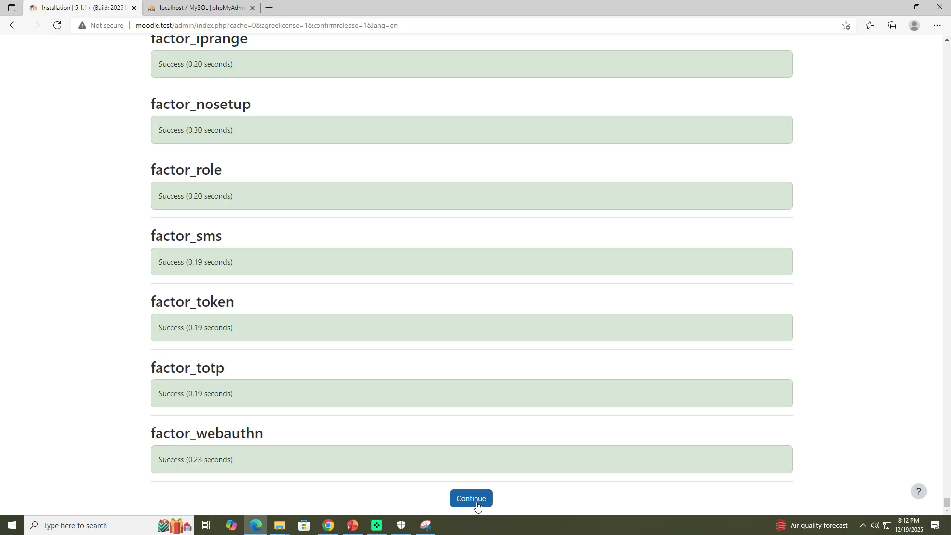
Step: Continue to the administrator account page and enter a new password for the admin account
{"action": "left_click", "coordinate": [477, 505]}
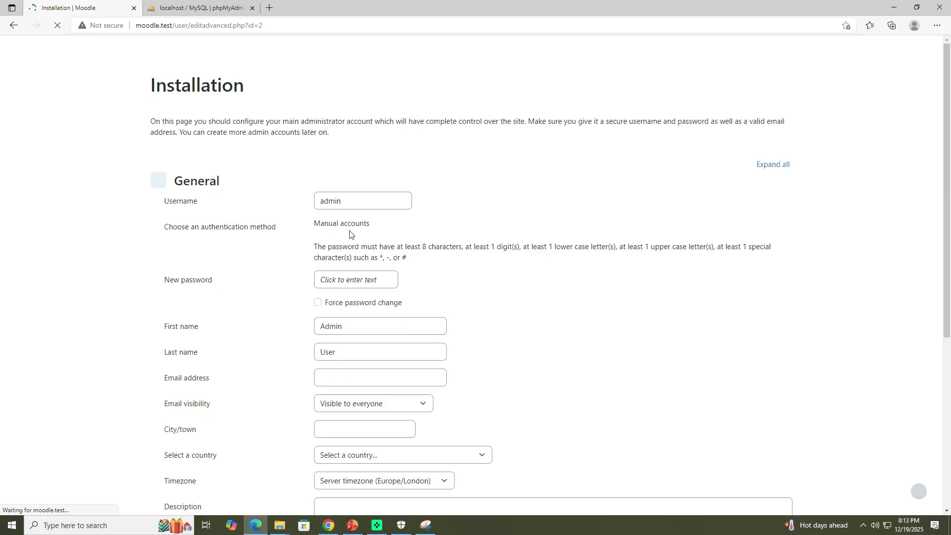
{"action": "left_click", "coordinate": [346, 282]}
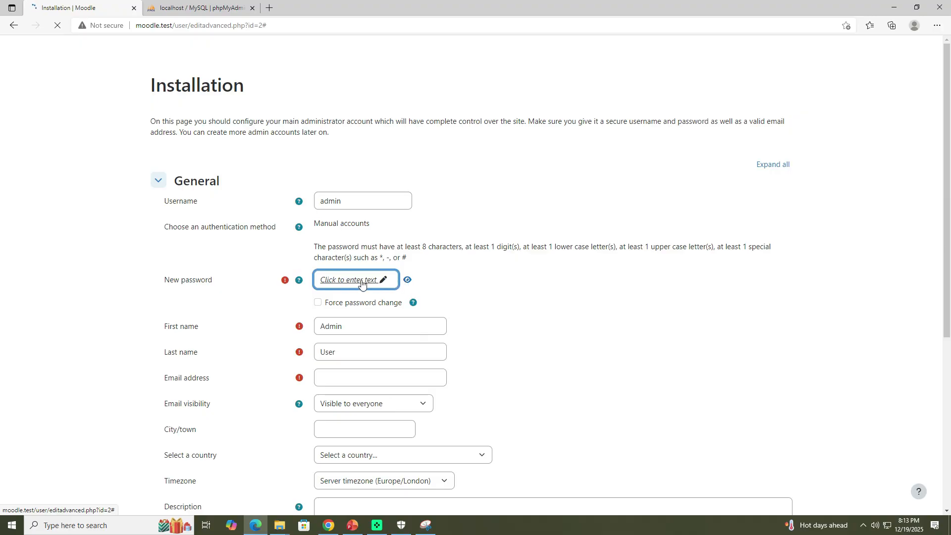
{"action": "left_click", "coordinate": [340, 277]}
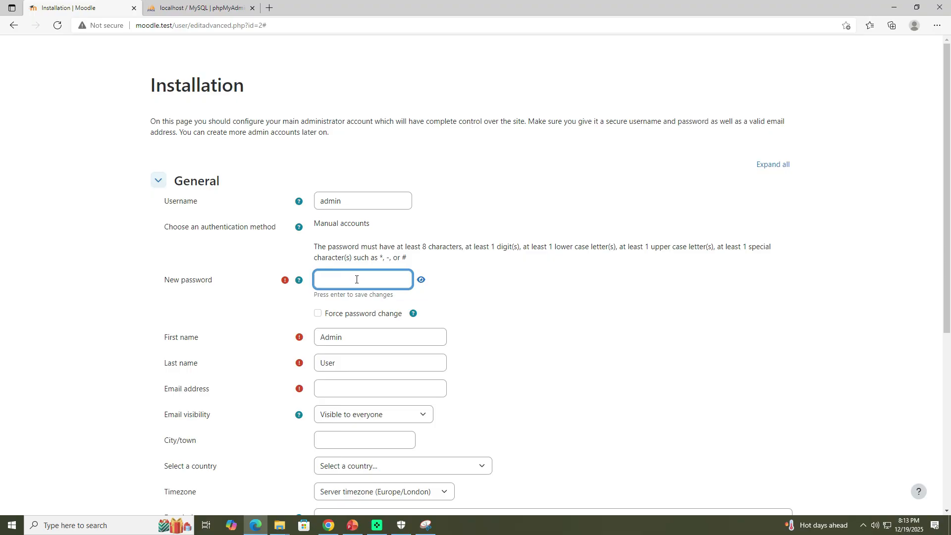
{"action": "type", "text": "••"}
{"action": "key", "text": "BackSpace"}
{"action": "key", "text": "BackSpace"}
{"action": "type", "text": "•••"}
{"action": "key", "text": "BackSpace"}
{"action": "key", "text": "BackSpace"}
{"action": "type", "text": "••••••"}
{"action": "key", "text": "BackSpace"}
{"action": "key", "text": "BackSpace"}
{"action": "key", "text": "BackSpace"}
{"action": "key", "text": "BackSpace"}
{"action": "key", "text": "BackSpace"}
{"action": "type", "text": "•••••••••"}
{"action": "key", "text": "Return"}
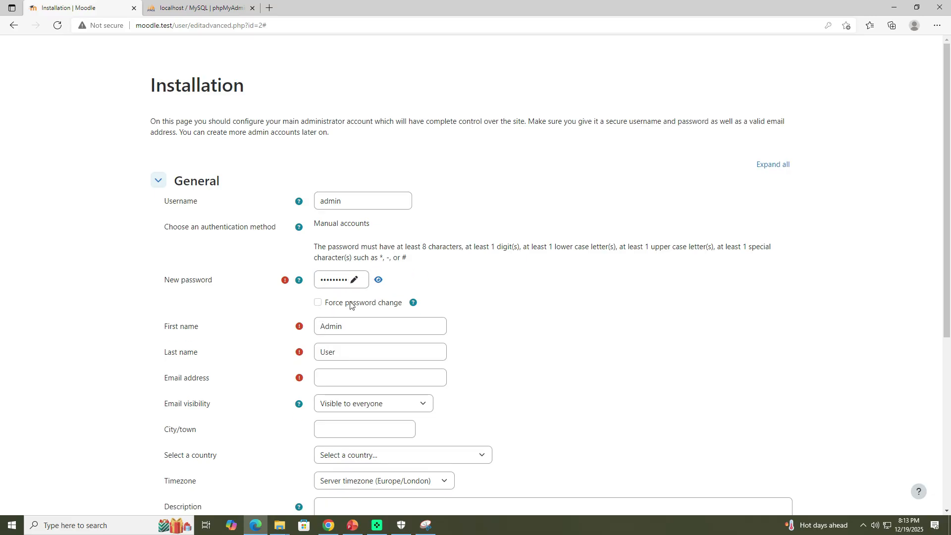
Step: Fill in the administrator's e-mail address
{"action": "left_click", "coordinate": [341, 379]}
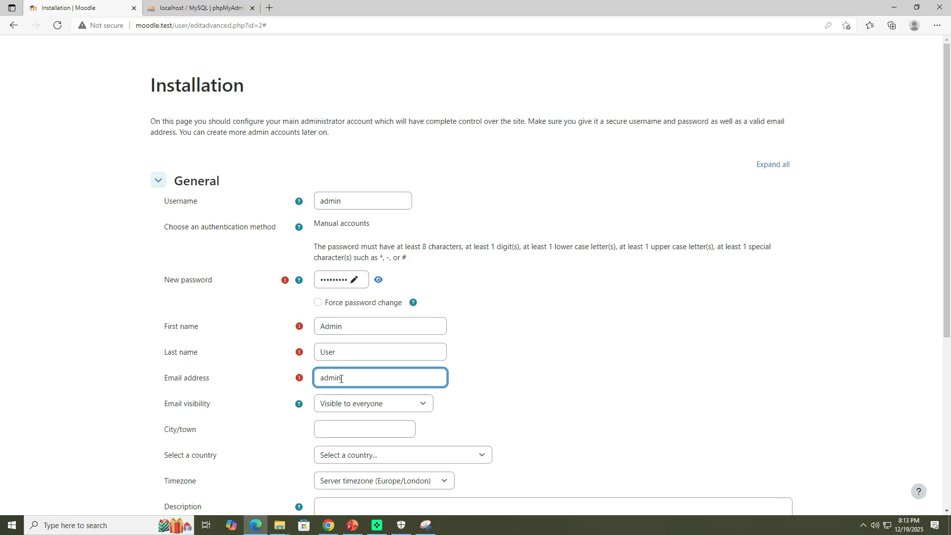
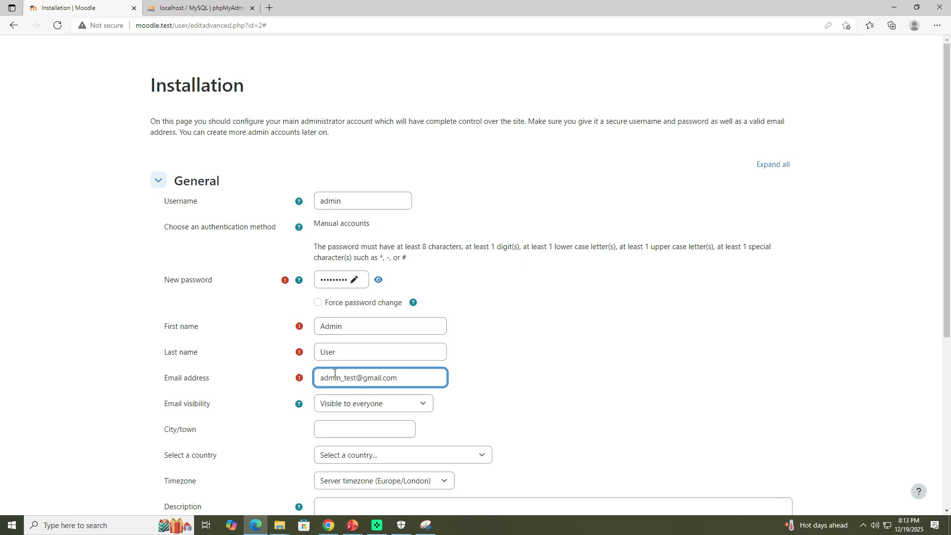
{"action": "scroll", "coordinate": [342, 377], "scroll_direction": "down", "scroll_amount": 4}
{"action": "left_click", "coordinate": [372, 239]}
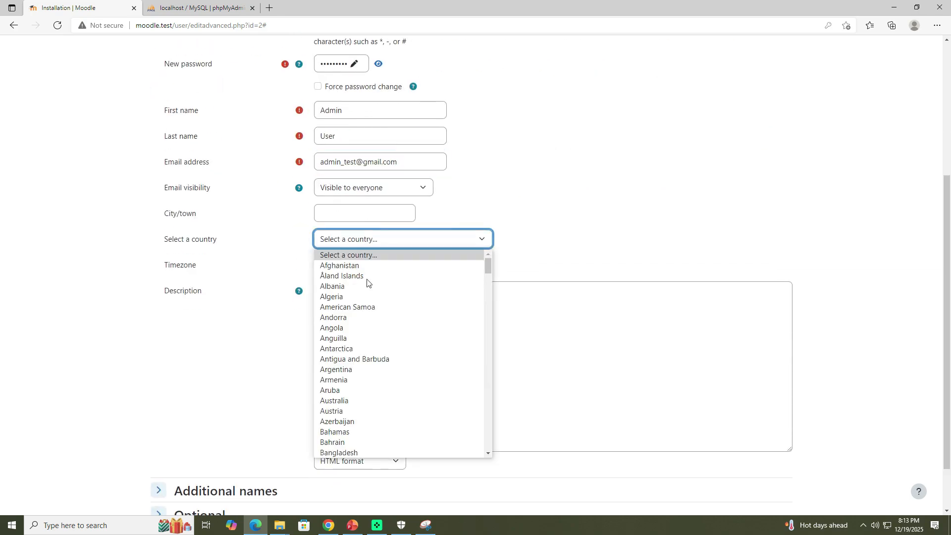
{"action": "scroll", "coordinate": [388, 397], "scroll_direction": "down", "scroll_amount": 10}
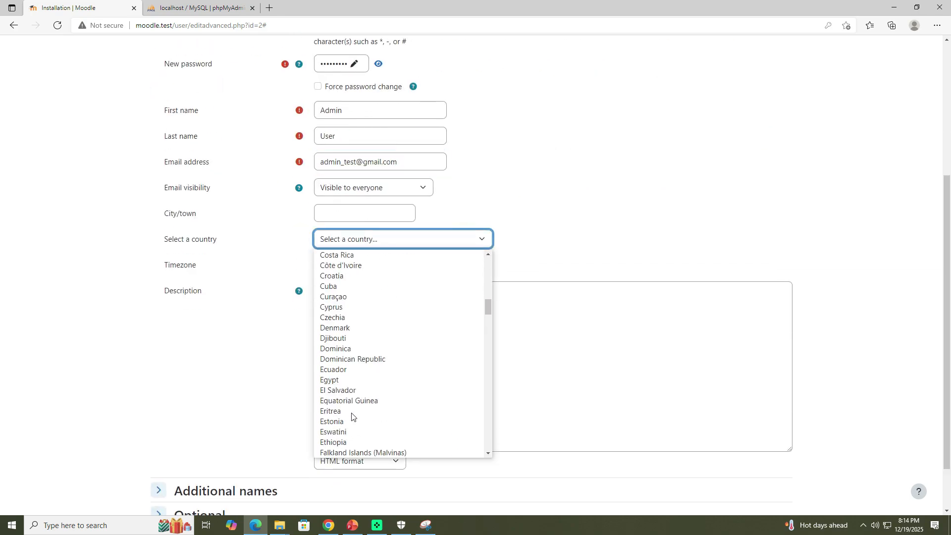
{"action": "left_click", "coordinate": [562, 223]}
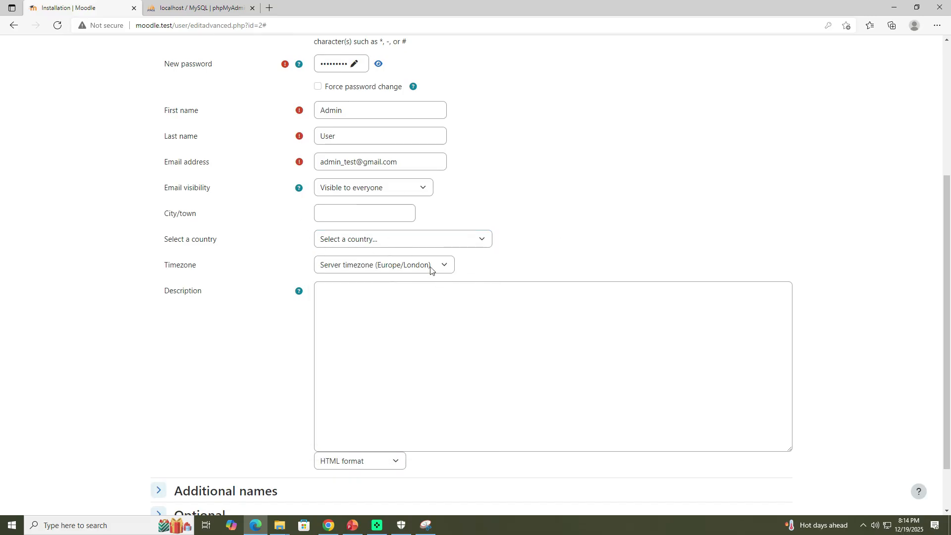
Step: Save the administrator profile with Update profile
{"action": "scroll", "coordinate": [386, 309], "scroll_direction": "down", "scroll_amount": 2}
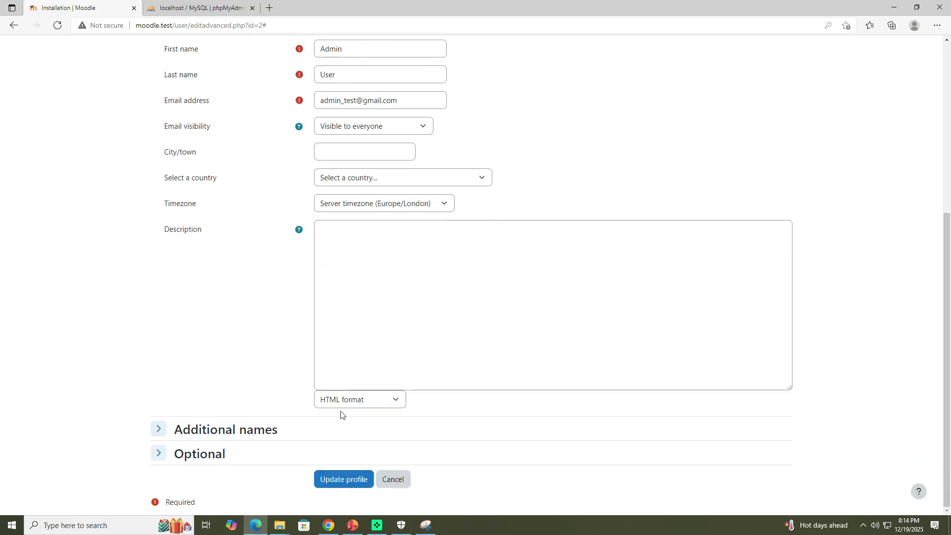
{"action": "left_click", "coordinate": [347, 484]}
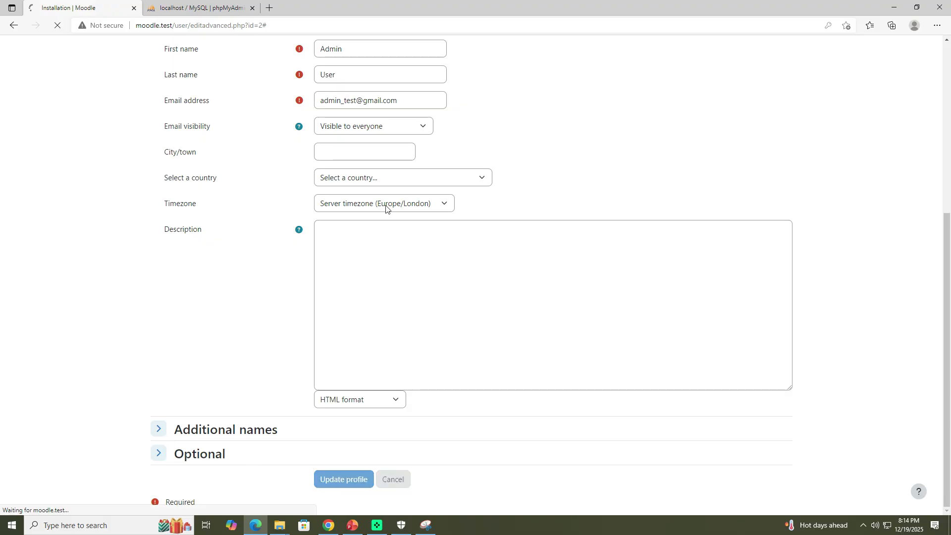
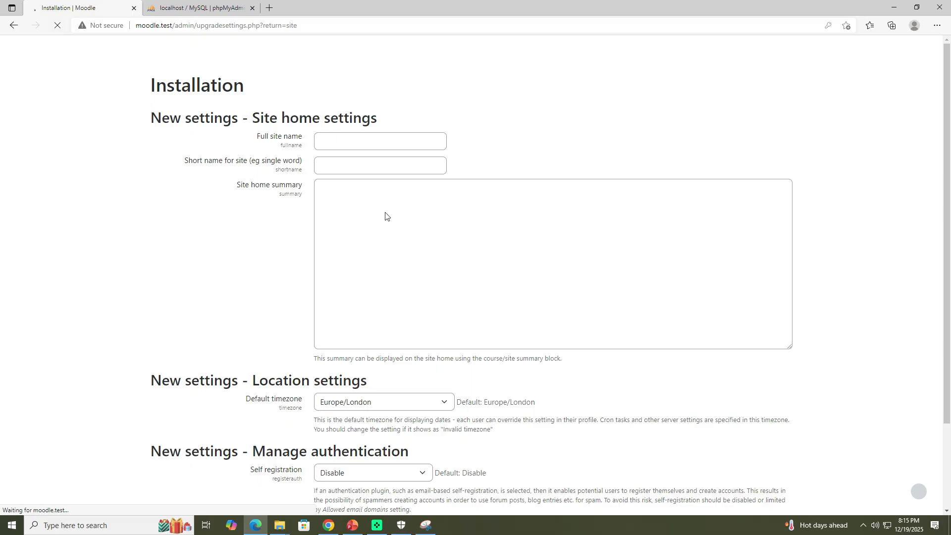
Step: Set the full site name to Jeilo CDW LMS Training Site
{"action": "left_click", "coordinate": [375, 140]}
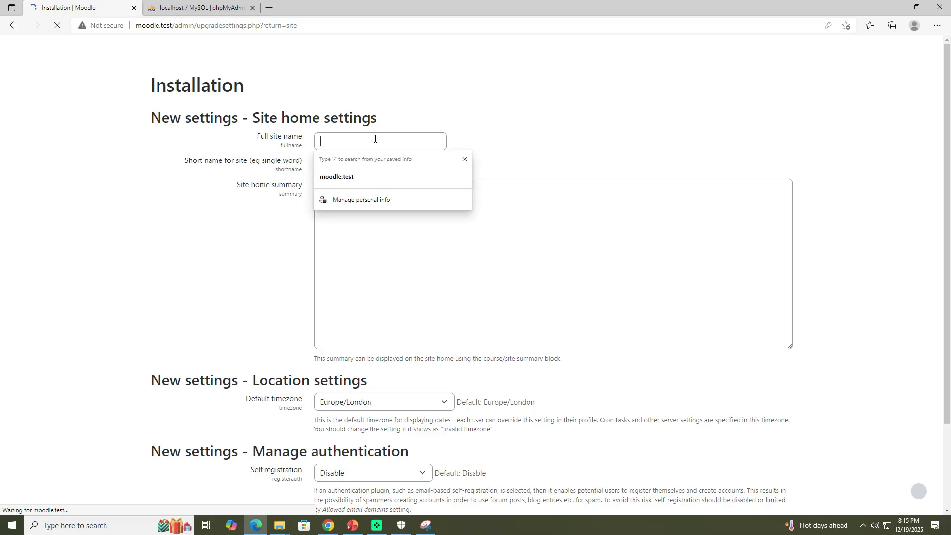
{"action": "type", "text": "Jeilo"}
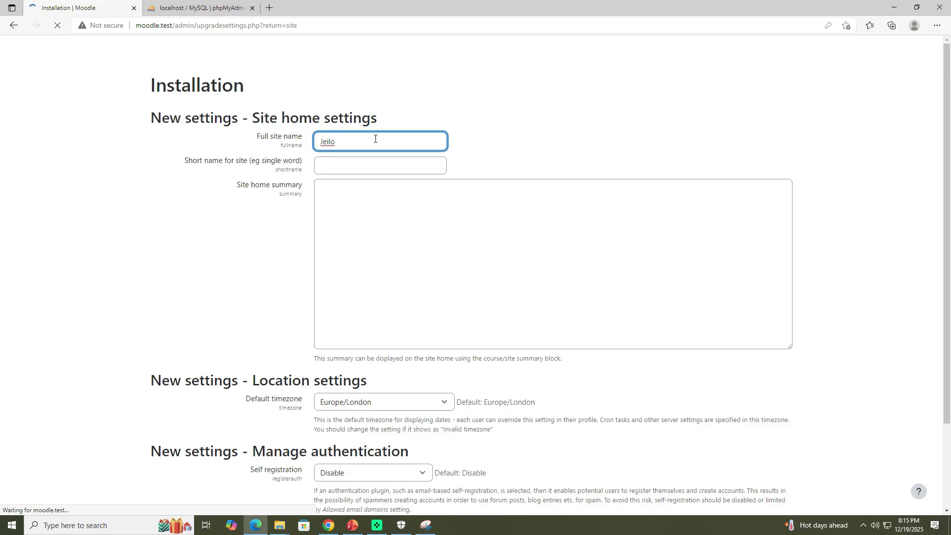
{"action": "type", "text": " Tra"}
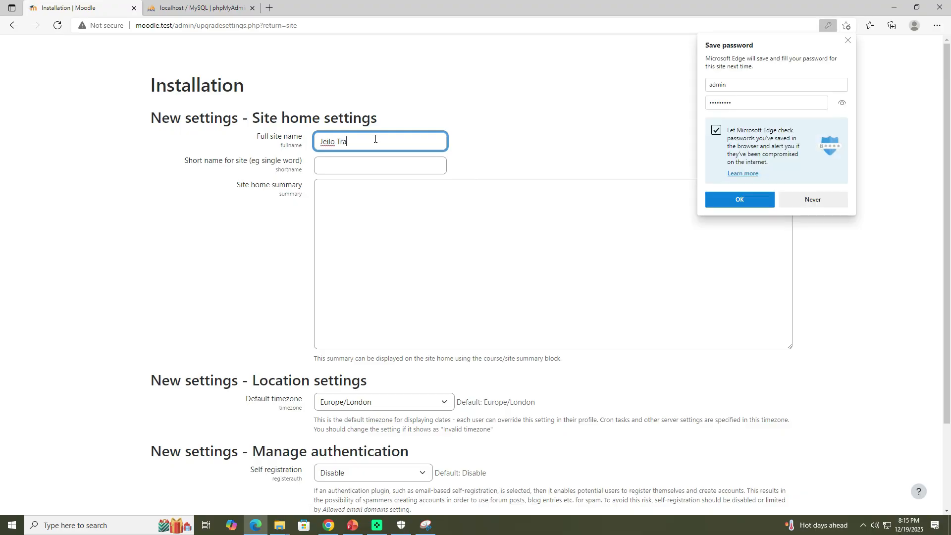
{"action": "type", "text": "ini"}
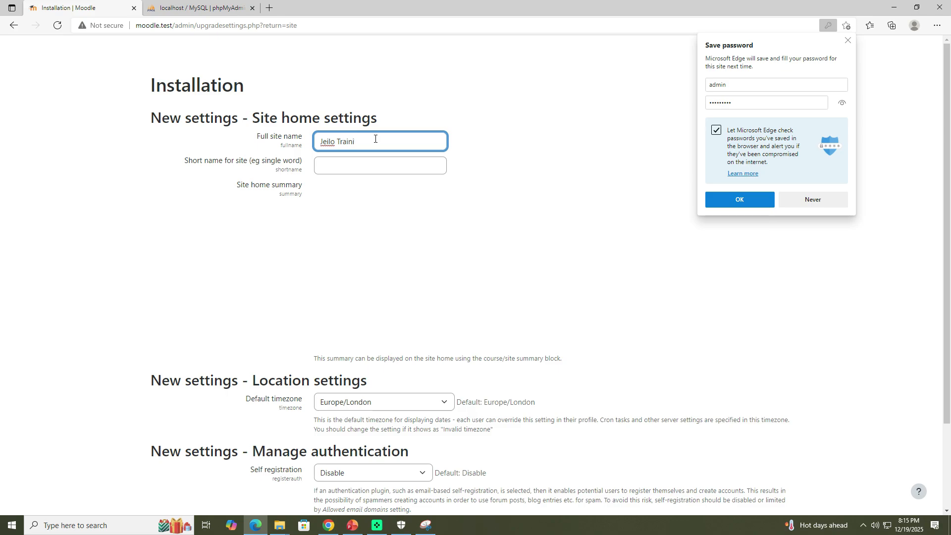
{"action": "type", "text": "ng"}
{"action": "type", "text": "CDW"}
{"action": "type", "text": " LMS"}
{"action": "key", "text": "Right"}
{"action": "key", "text": "Right"}
{"action": "key", "text": "Right"}
{"action": "key", "text": "Right"}
{"action": "key", "text": "Right"}
{"action": "key", "text": "Right"}
{"action": "key", "text": "Right"}
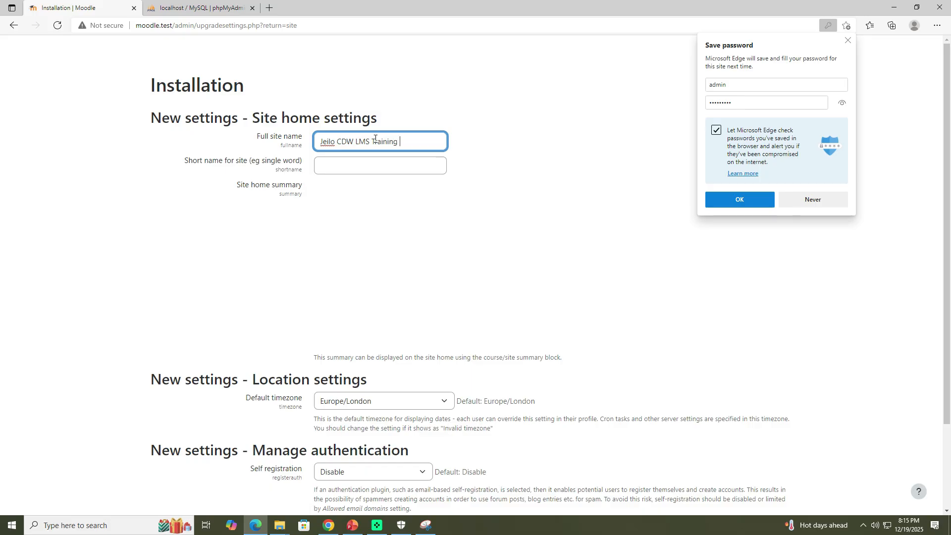
{"action": "type", "text": "Site"}
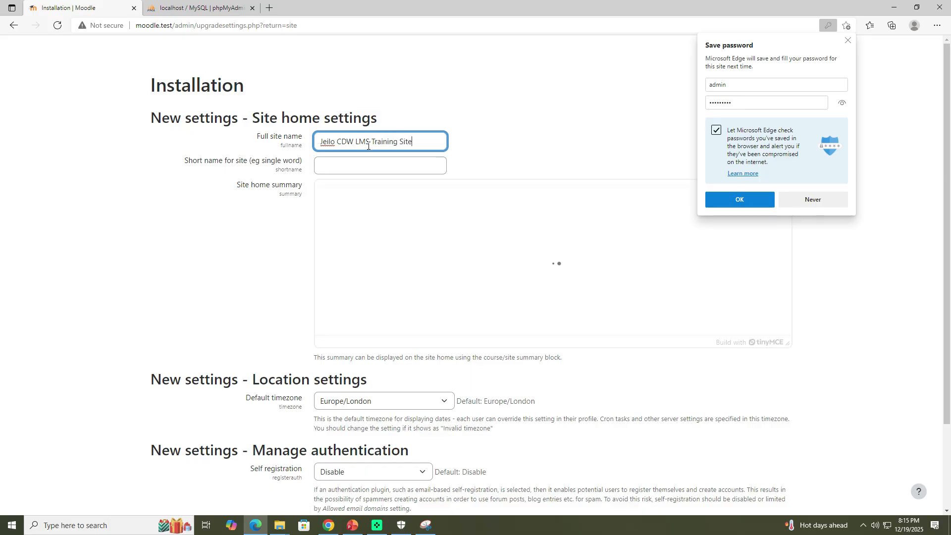
Step: Set the short name for the site to JeiloCDW LMSTS and decline the browser's offer to save the password
{"action": "left_click", "coordinate": [361, 169]}
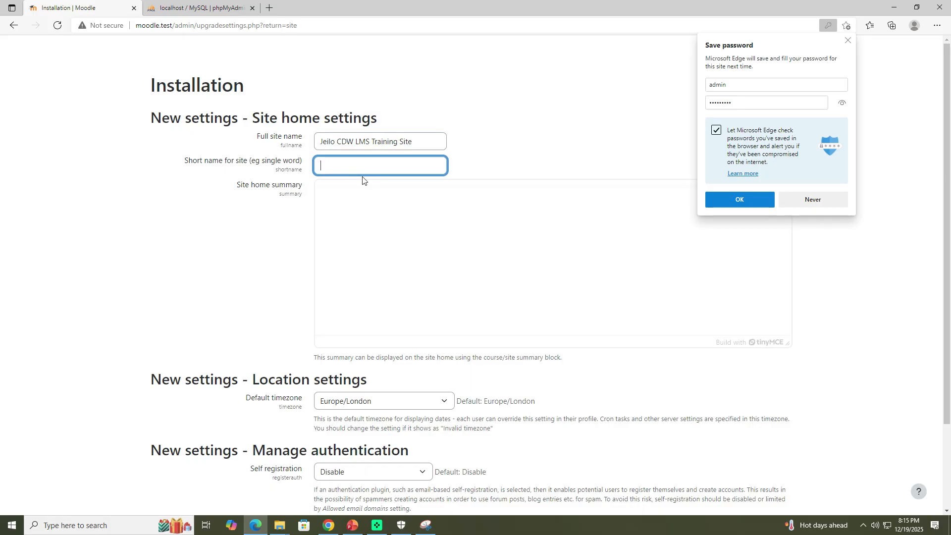
{"action": "type", "text": "Jeilo"}
{"action": "type", "text": "CDW LM"}
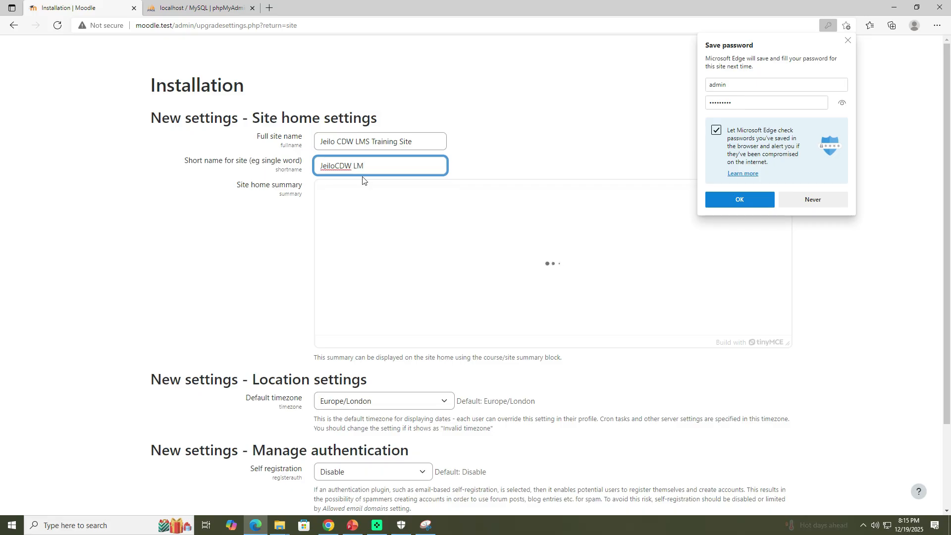
{"action": "type", "text": "STS"}
{"action": "left_click", "coordinate": [484, 164]}
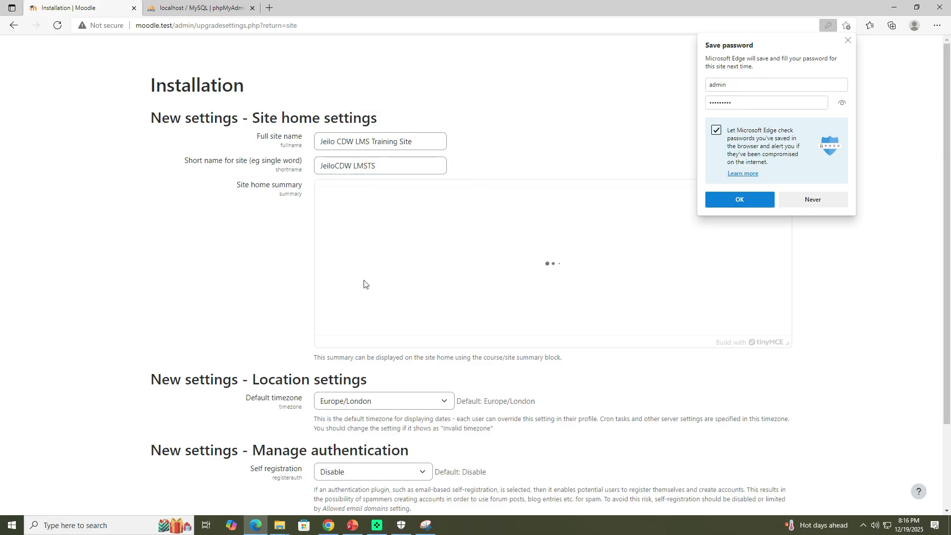
{"action": "left_click", "coordinate": [797, 201]}
Step: Write the site home summary: This is the officialo local LMS Training Sites for individuals, educators and school owners
{"action": "left_click", "coordinate": [409, 269]}
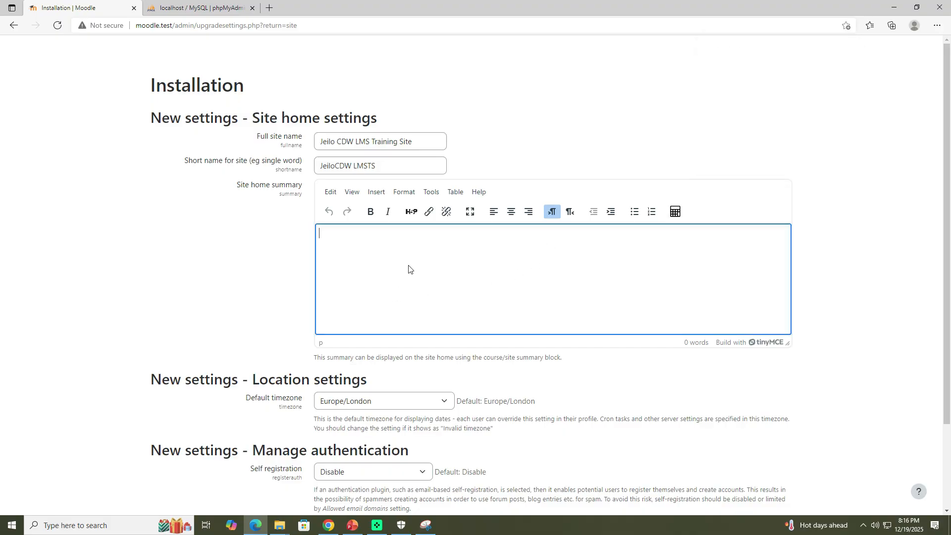
{"action": "type", "text": "This is the officialo local LMS "}
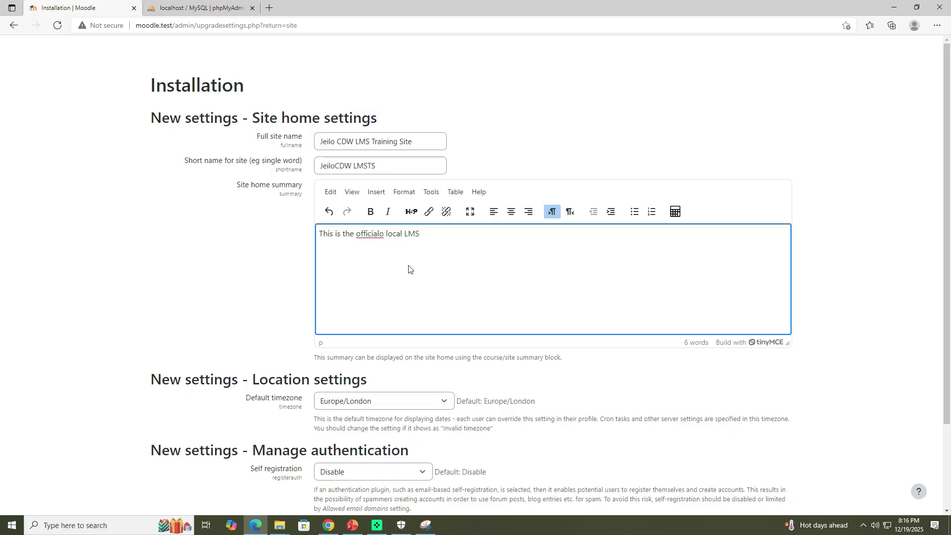
{"action": "type", "text": "Trainin"}
{"action": "type", "text": "g "}
{"action": "type", "text": "Sites "}
{"action": "type", "text": "fo"}
{"action": "type", "text": "r "}
{"action": "type", "text": "Sch"}
{"action": "type", "text": "ool"}
{"action": "key", "text": "BackSpace"}
{"action": "key", "text": "BackSpace"}
{"action": "key", "text": "BackSpace"}
{"action": "key", "text": "BackSpace"}
{"action": "key", "text": "BackSpace"}
{"action": "type", "text": "Indivi"}
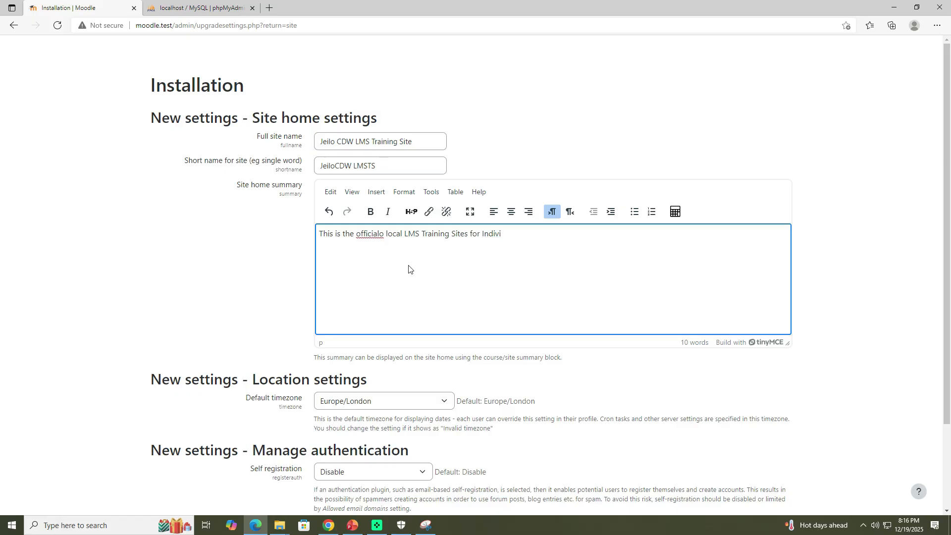
{"action": "type", "text": "fduals"}
{"action": "key", "text": "ctrl+Left"}
{"action": "key", "text": "Delete"}
{"action": "type", "text": "i Ed"}
{"action": "key", "text": "BackSpace"}
{"action": "key", "text": "BackSpace"}
{"action": "type", "text": "educators and school owners"}
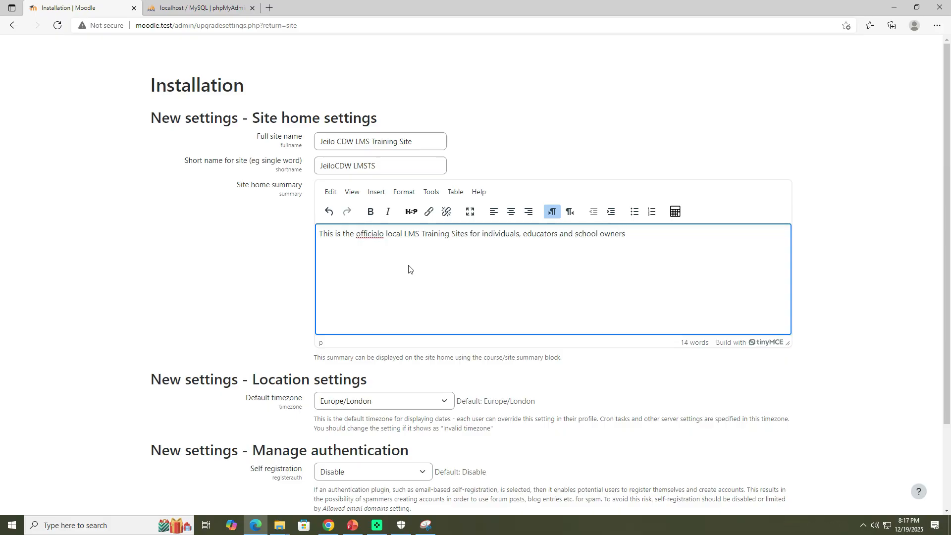
Step: Add content creators, freelancers and trainers to the summary's audience list and end it with etc.
{"action": "type", "text": ", counte"}
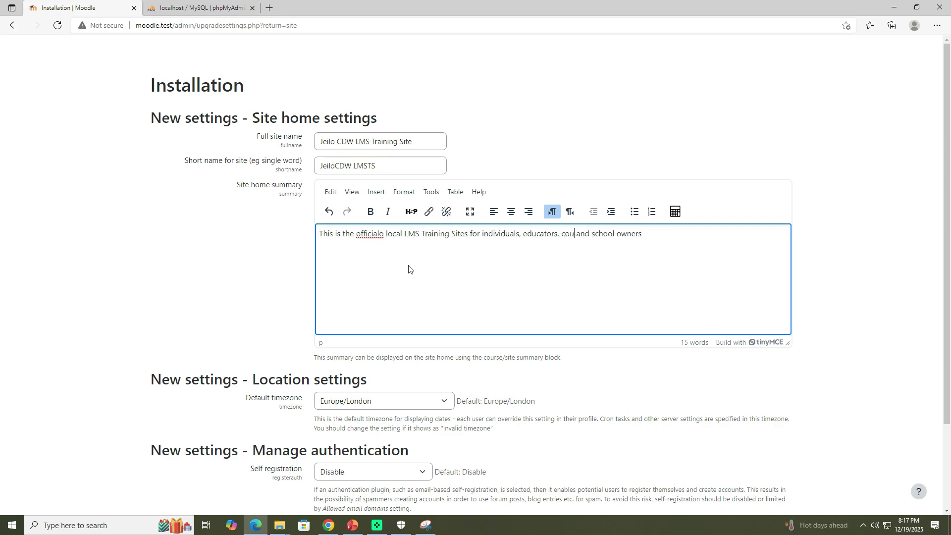
{"action": "type", "text": "nt"}
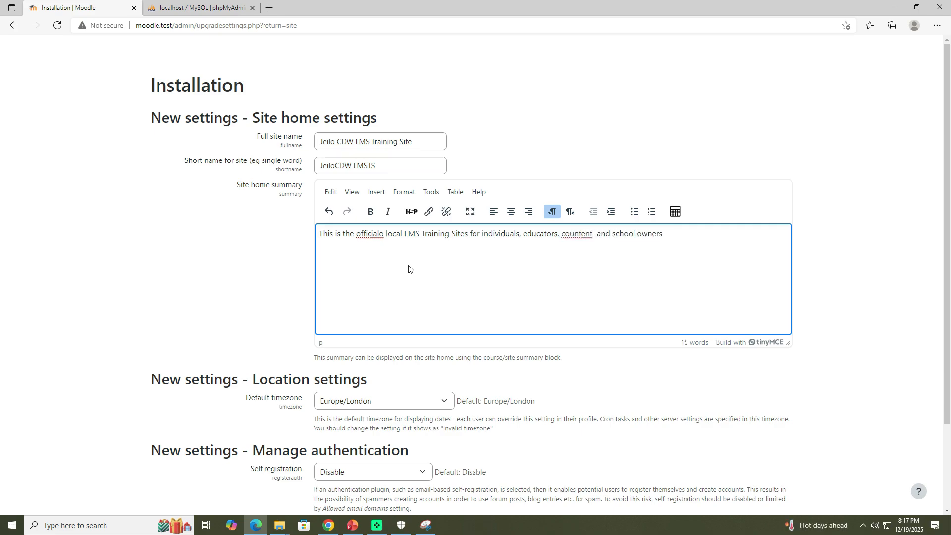
{"action": "key", "text": "BackSpace"}
{"action": "key", "text": "End"}
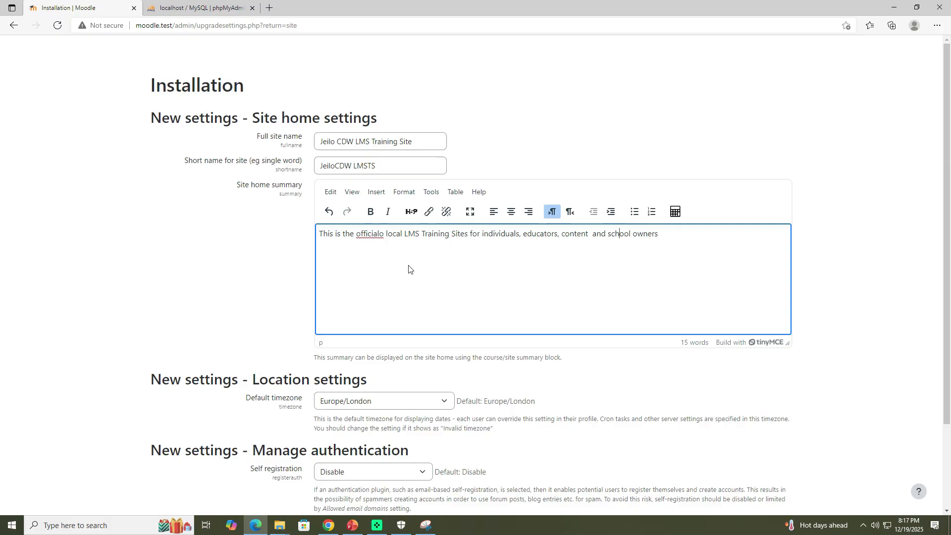
{"action": "type", "text": "creators"}
{"action": "key", "text": "Delete"}
{"action": "key", "text": "Left"}
{"action": "type", "text": ", freelancers"}
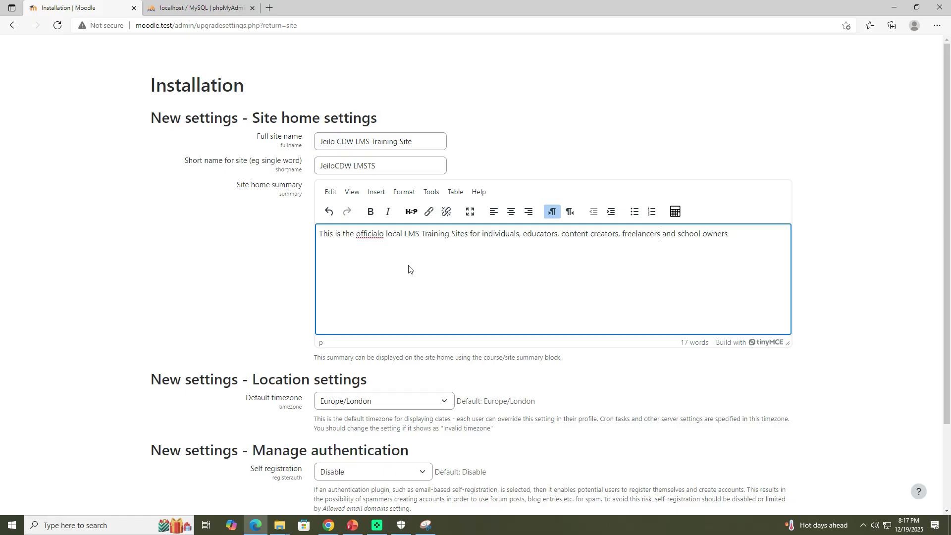
{"action": "type", "text": ", trainres"}
{"action": "key", "text": "BackSpace"}
{"action": "key", "text": "BackSpace"}
{"action": "key", "text": "BackSpace"}
{"action": "type", "text": "ers etc.."}
Step: Browse the default timezone list without changing it from Europe/London
{"action": "left_click", "coordinate": [429, 402]}
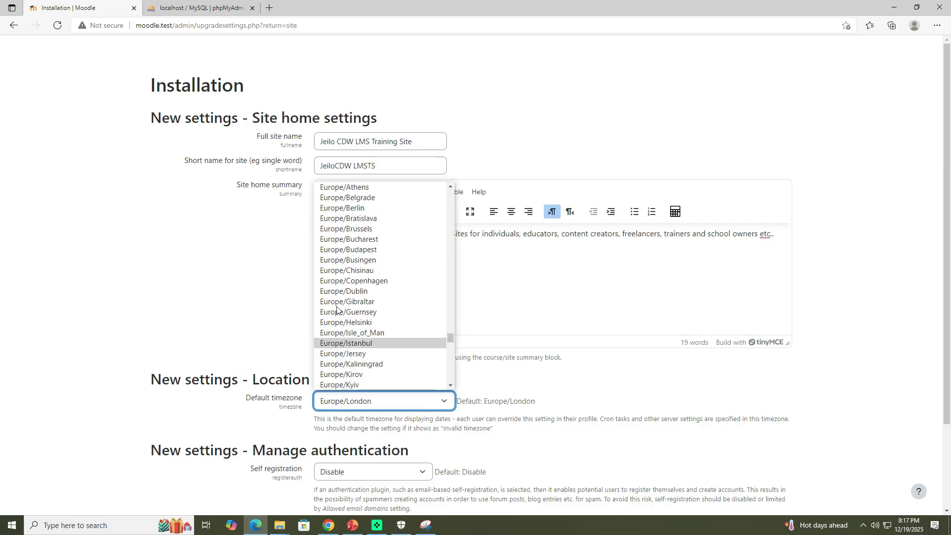
{"action": "scroll", "coordinate": [340, 307], "scroll_direction": "up", "scroll_amount": 5}
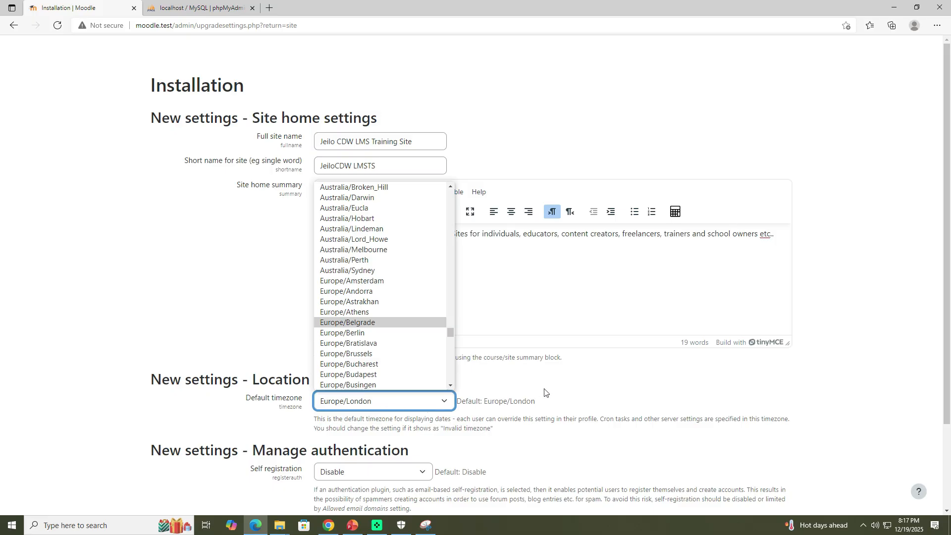
{"action": "left_click", "coordinate": [367, 403]}
{"action": "left_click", "coordinate": [370, 403]}
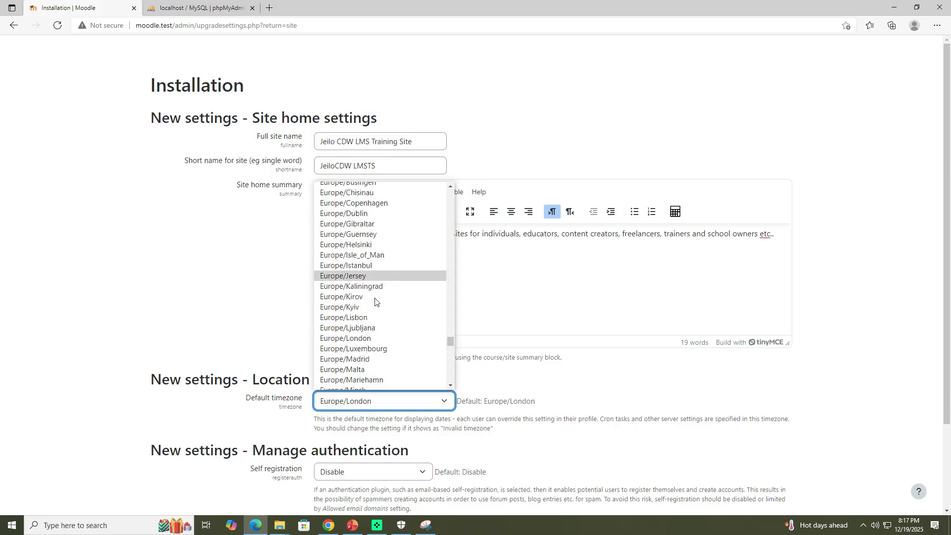
{"action": "scroll", "coordinate": [376, 297], "scroll_direction": "down", "scroll_amount": 9}
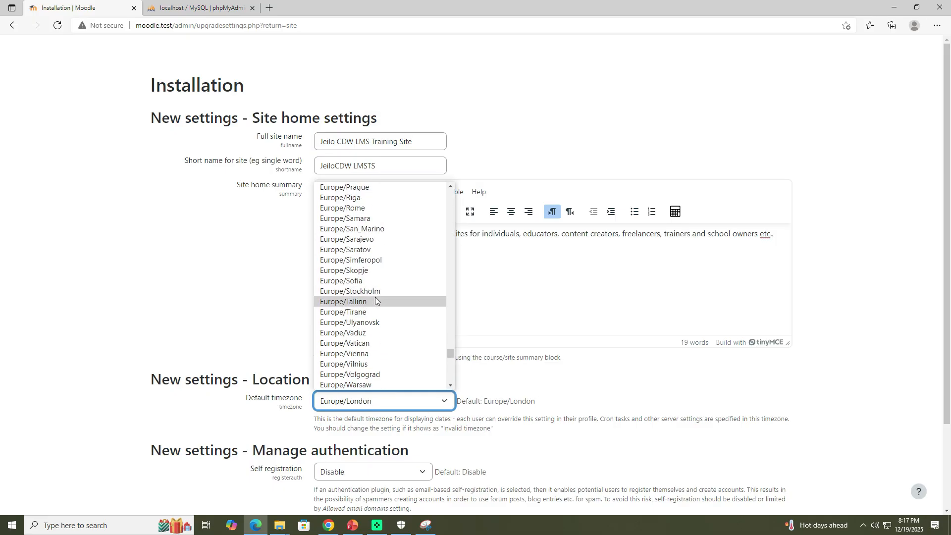
{"action": "scroll", "coordinate": [377, 299], "scroll_direction": "down", "scroll_amount": 1}
{"action": "scroll", "coordinate": [377, 300], "scroll_direction": "up", "scroll_amount": 13}
{"action": "left_click", "coordinate": [627, 367]}
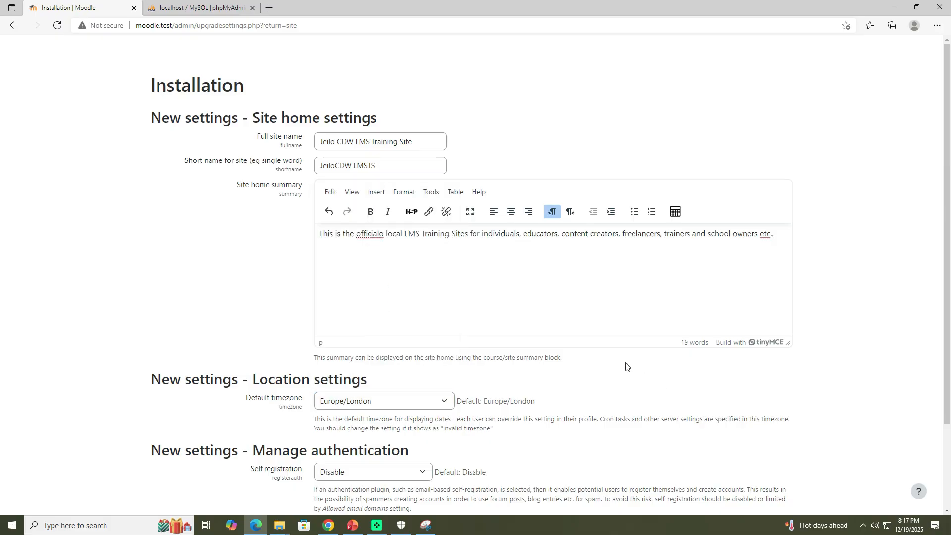
Step: Fill in the support email address with the site owner's e-mail
{"action": "scroll", "coordinate": [376, 386], "scroll_direction": "down", "scroll_amount": 3}
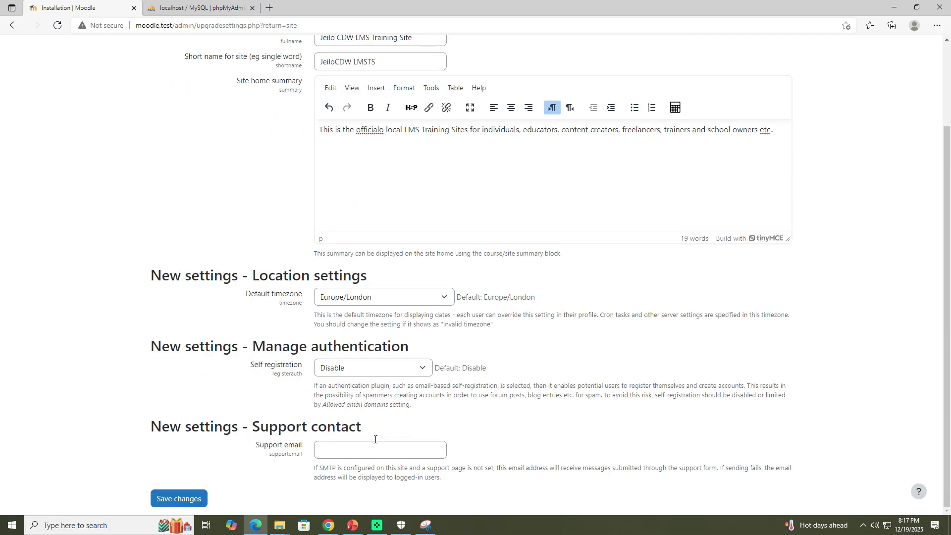
{"action": "left_click", "coordinate": [350, 453]}
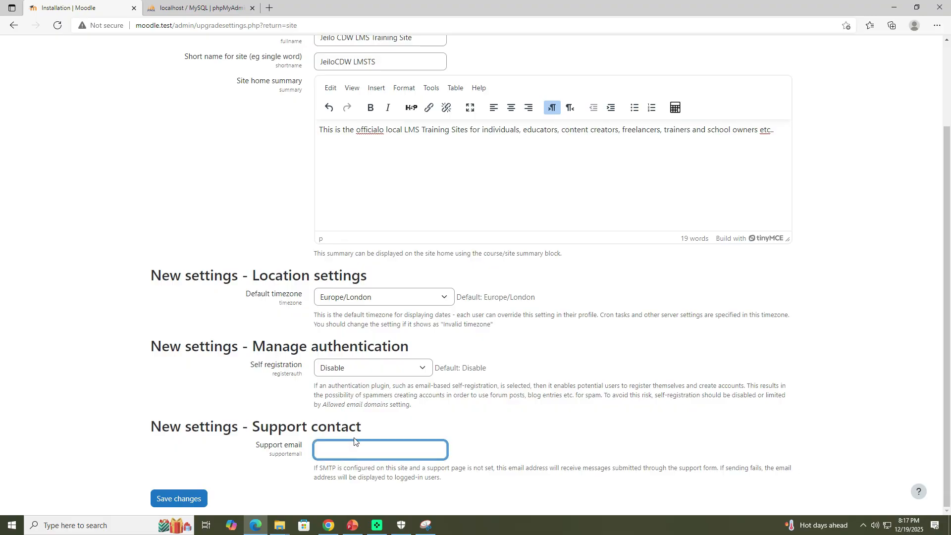
{"action": "scroll", "coordinate": [483, 420], "scroll_direction": "up", "scroll_amount": 1}
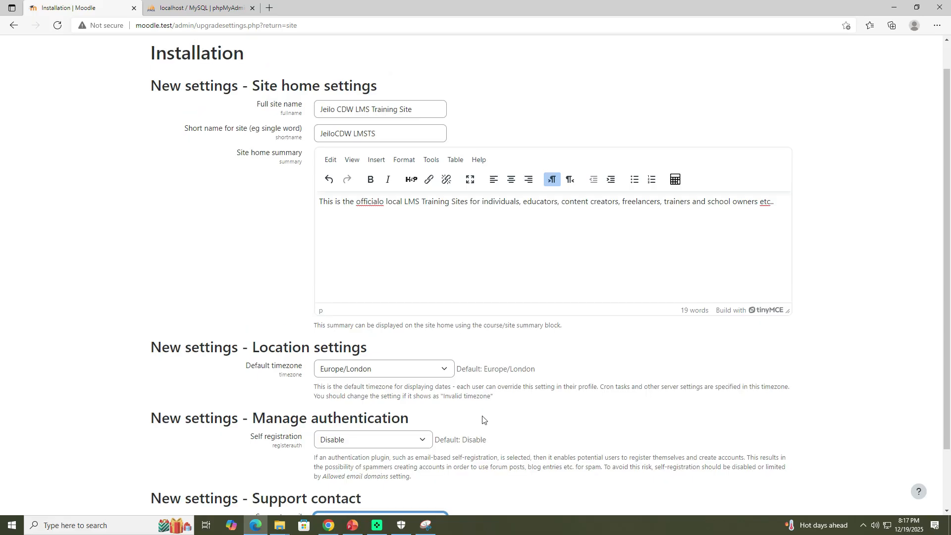
{"action": "scroll", "coordinate": [467, 438], "scroll_direction": "down", "scroll_amount": 1}
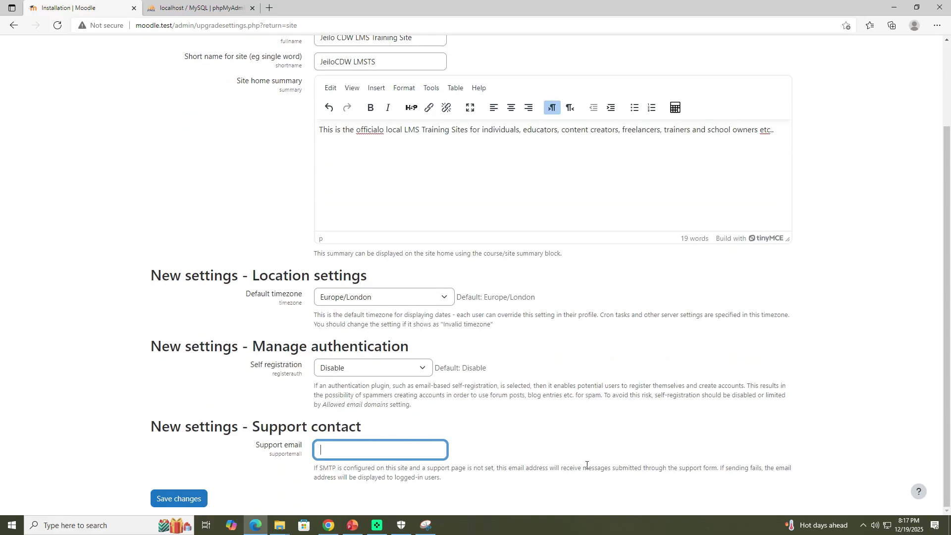
{"action": "scroll", "coordinate": [547, 397], "scroll_direction": "up", "scroll_amount": 1}
{"action": "scroll", "coordinate": [519, 404], "scroll_direction": "down", "scroll_amount": 1}
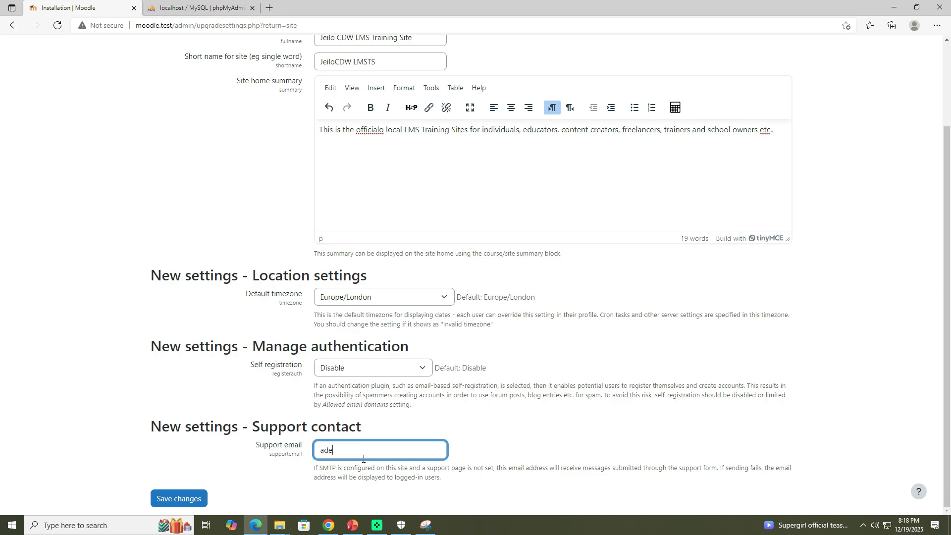
{"action": "left_click", "coordinate": [466, 440]}
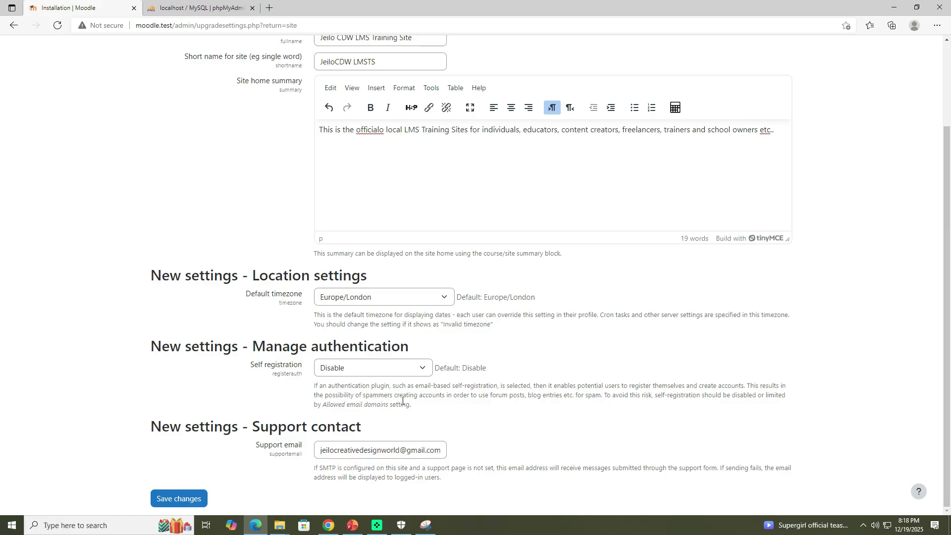
Step: Save the new settings, correcting officialo to official in the site home summary
{"action": "left_click", "coordinate": [194, 498]}
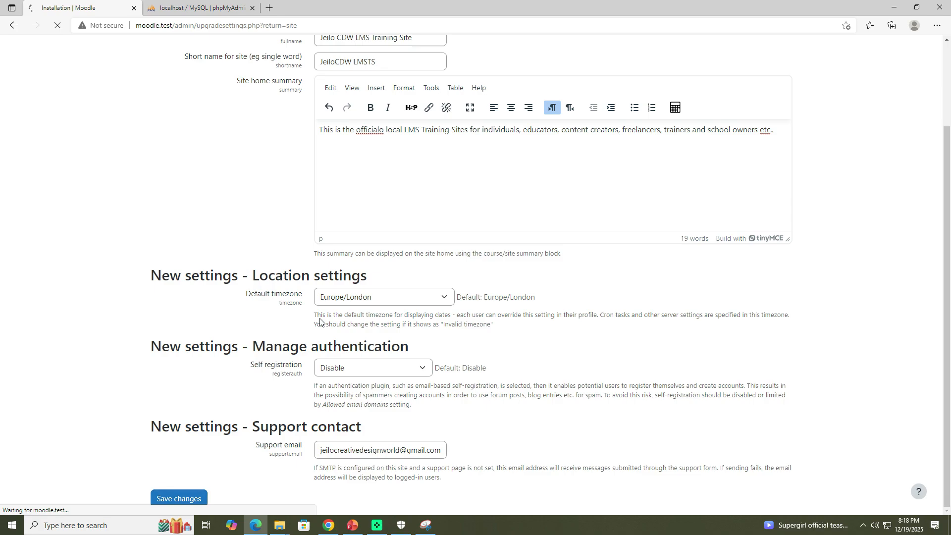
{"action": "left_click", "coordinate": [385, 130]}
{"action": "key", "text": "BackSpace"}
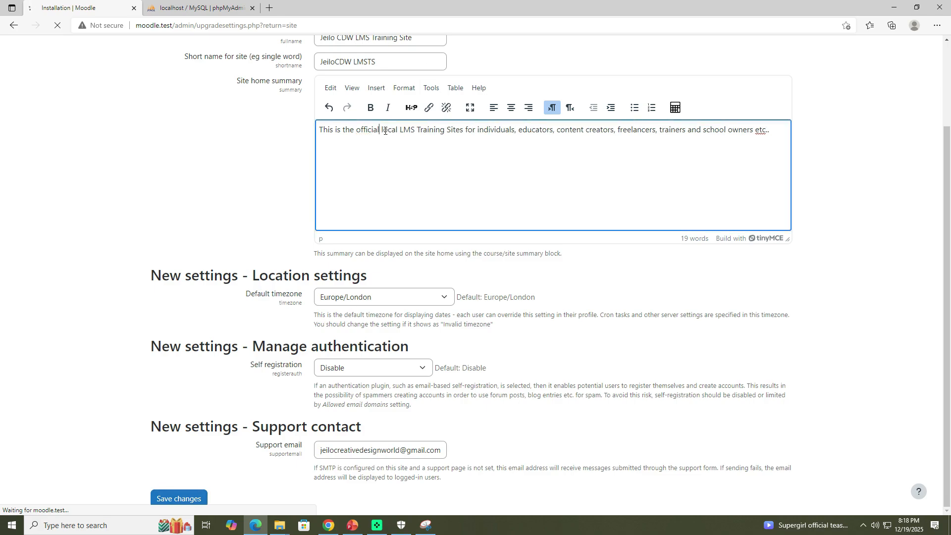
Step: Dismiss the dashboard's side panel tip and turn on Edit mode
{"action": "left_click", "coordinate": [779, 287]}
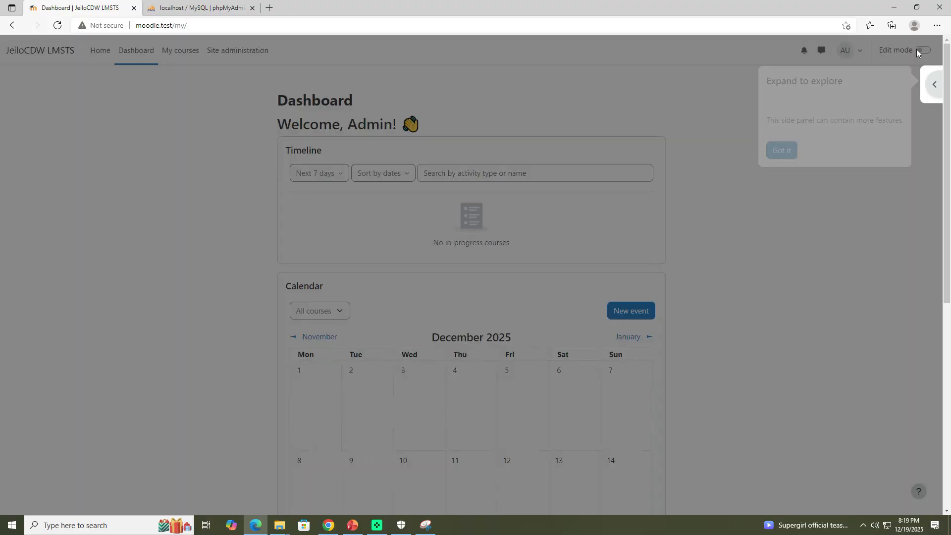
{"action": "left_click", "coordinate": [779, 257]}
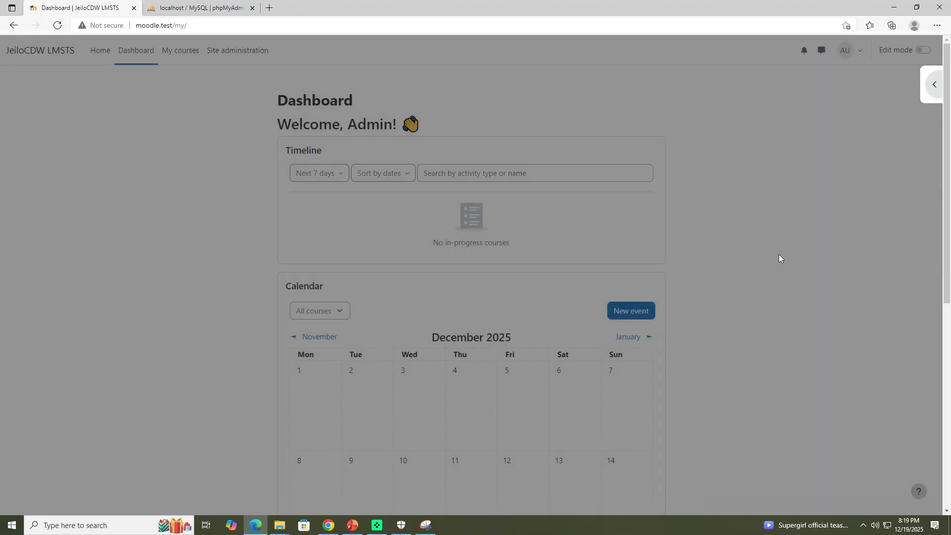
{"action": "left_click", "coordinate": [923, 50]}
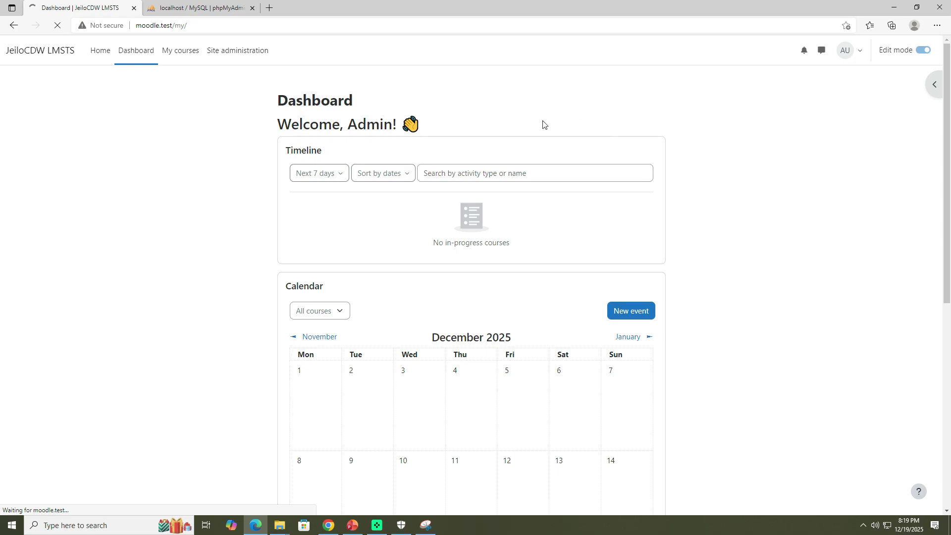
Step: Expand the moodle database in phpMyAdmin to browse its tables, then close the phpMyAdmin tab
{"action": "left_click", "coordinate": [201, 8]}
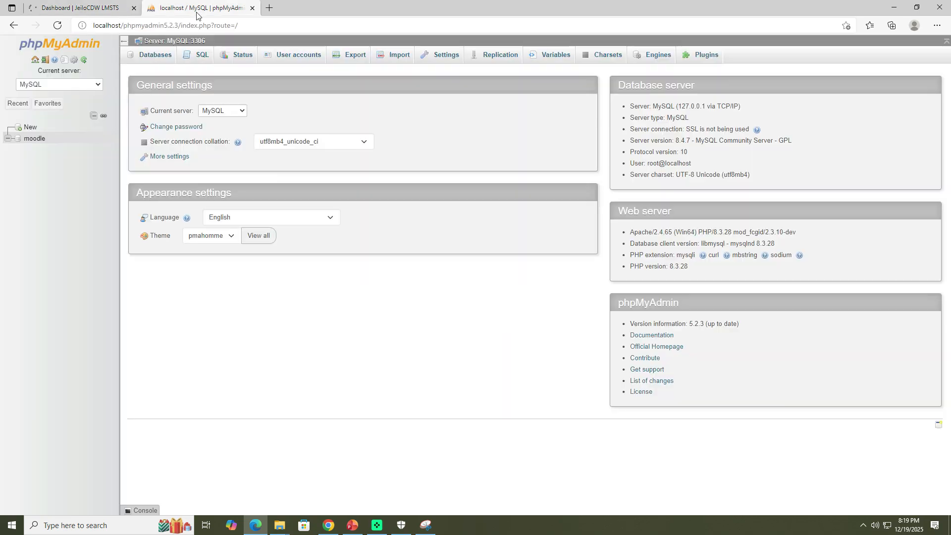
{"action": "left_click", "coordinate": [8, 139]}
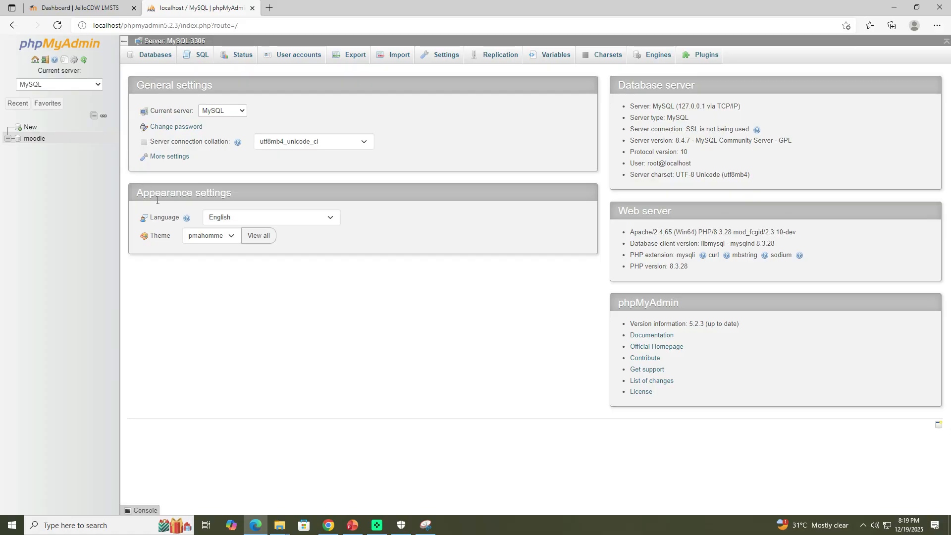
{"action": "left_click", "coordinate": [57, 25]}
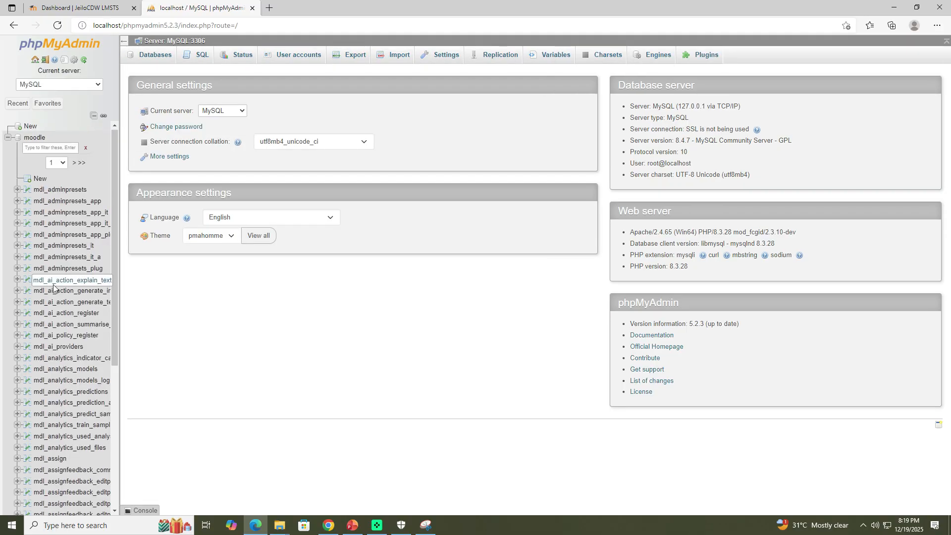
{"action": "scroll", "coordinate": [105, 343], "scroll_direction": "down", "scroll_amount": 4}
{"action": "scroll", "coordinate": [55, 332], "scroll_direction": "up", "scroll_amount": 4}
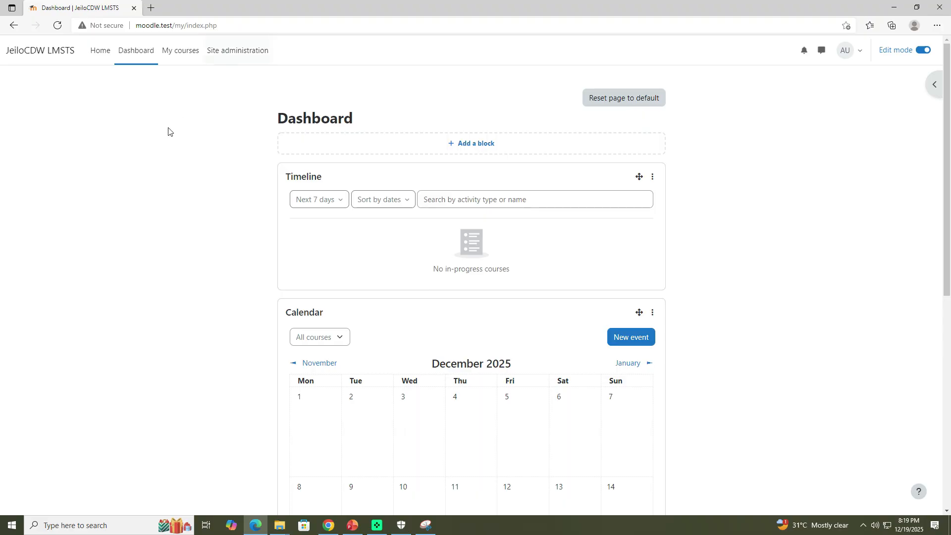
{"action": "left_click", "coordinate": [253, 7]}
Step: Log out of the Moodle site from the user menu
{"action": "scroll", "coordinate": [728, 270], "scroll_direction": "down", "scroll_amount": 8}
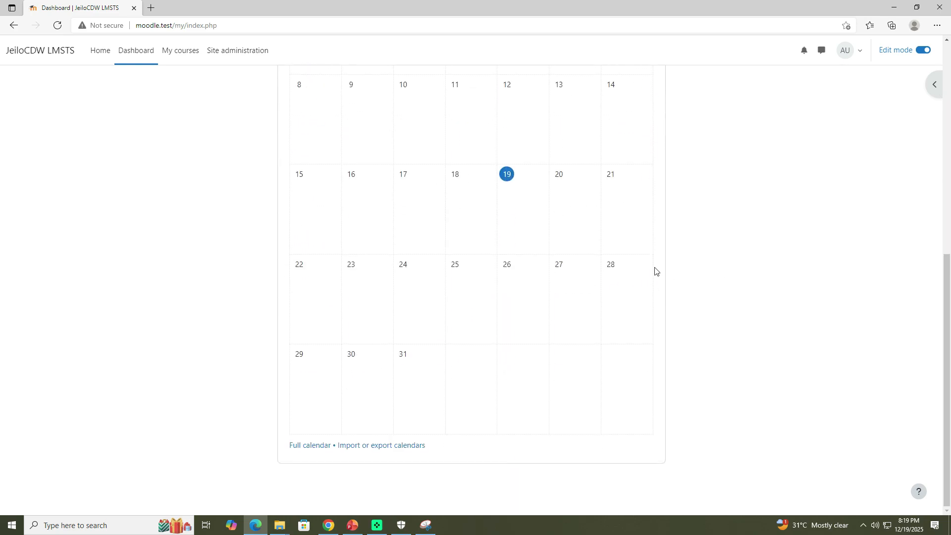
{"action": "scroll", "coordinate": [251, 210], "scroll_direction": "up", "scroll_amount": 8}
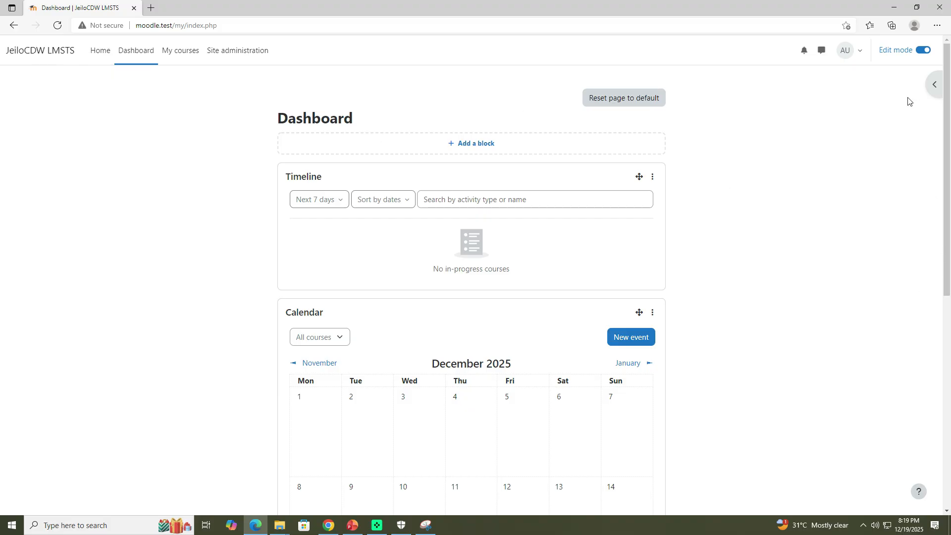
{"action": "left_click", "coordinate": [860, 56]}
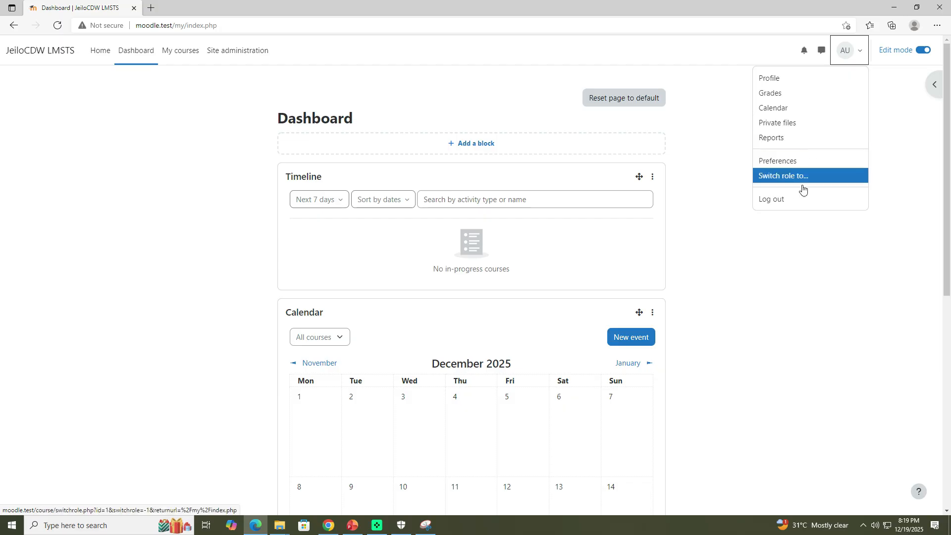
{"action": "left_click", "coordinate": [795, 201]}
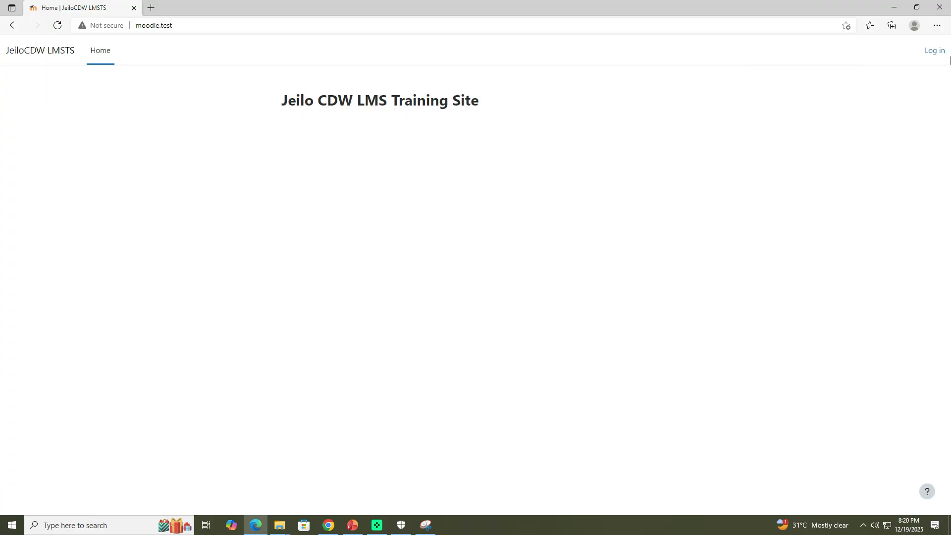
Step: Log back in with the username admin and the admin account password
{"action": "left_click", "coordinate": [935, 50]}
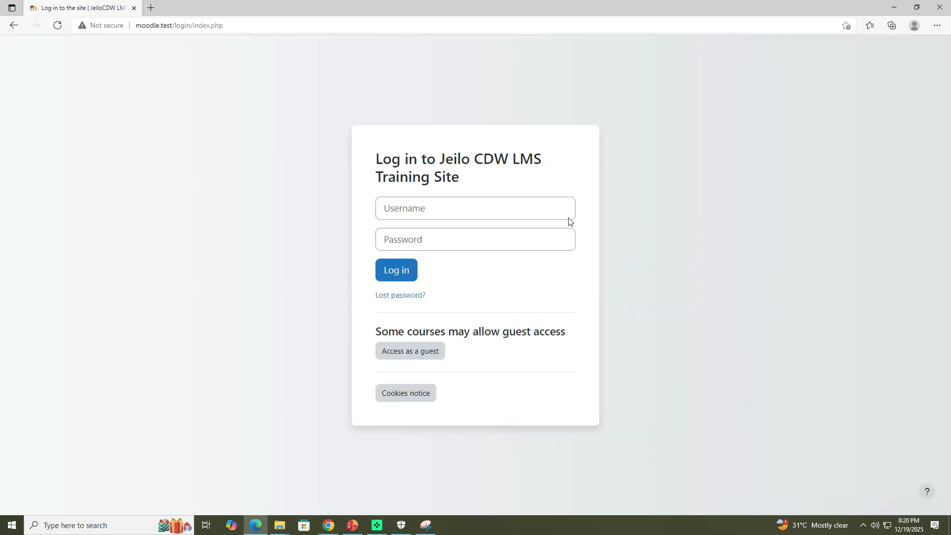
{"action": "left_click", "coordinate": [443, 205]}
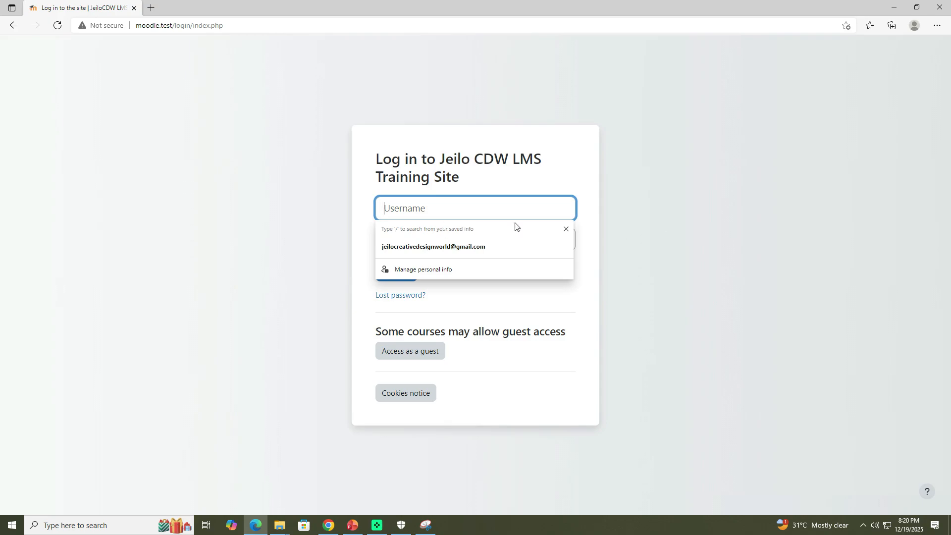
{"action": "type", "text": "admin"}
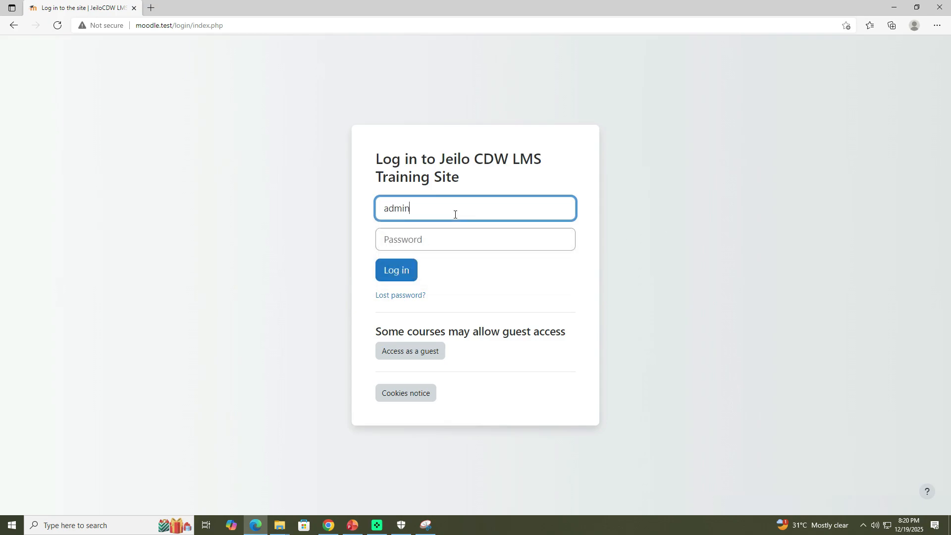
{"action": "key", "text": "Tab"}
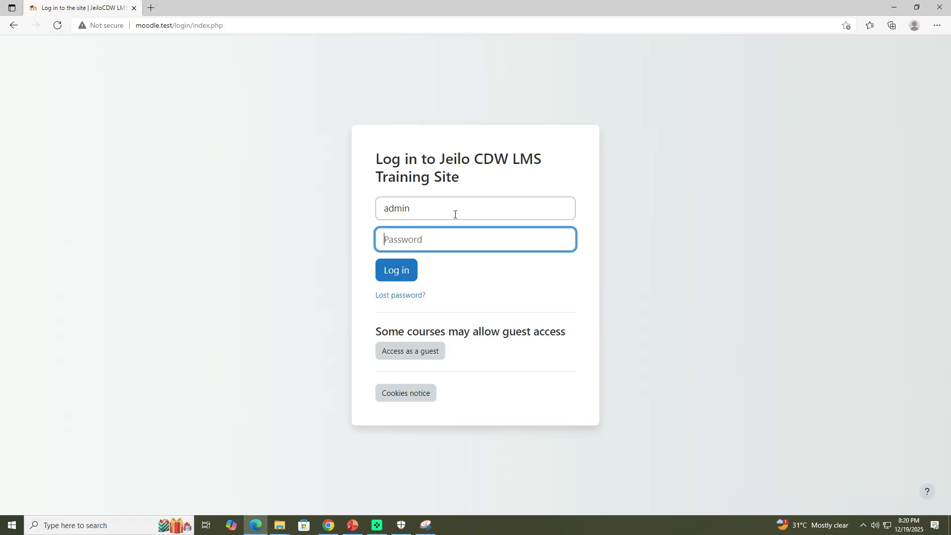
{"action": "type", "text": "••"}
{"action": "key", "text": "Return"}
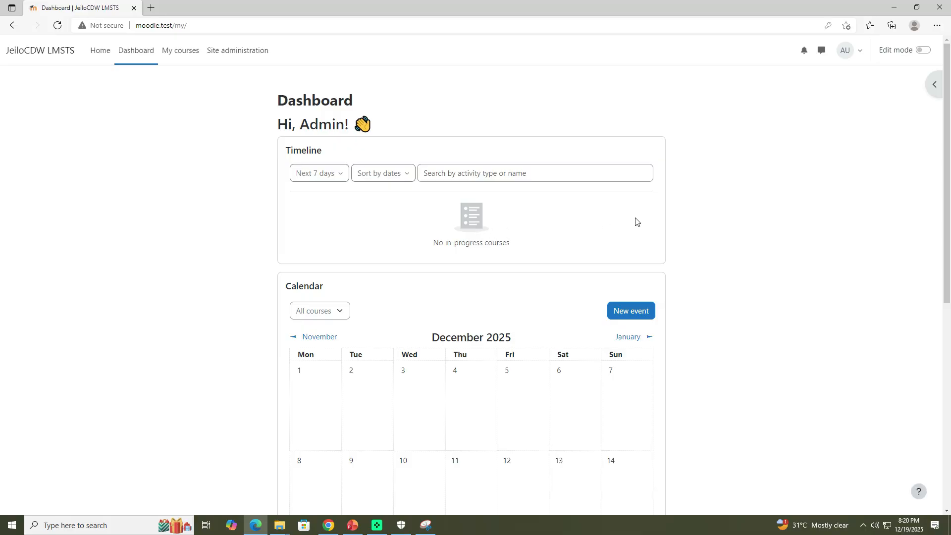
{"action": "left_click", "coordinate": [860, 52]}
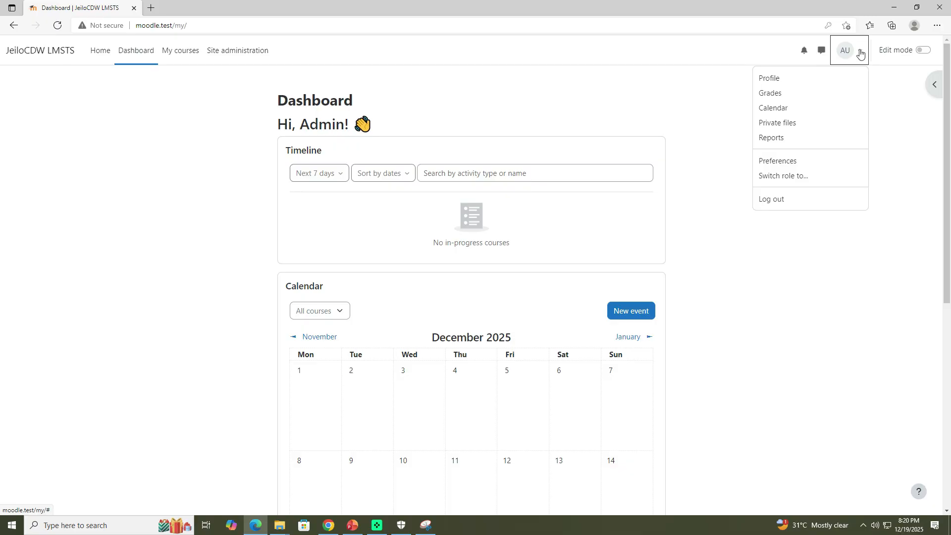
{"action": "left_click", "coordinate": [853, 384]}
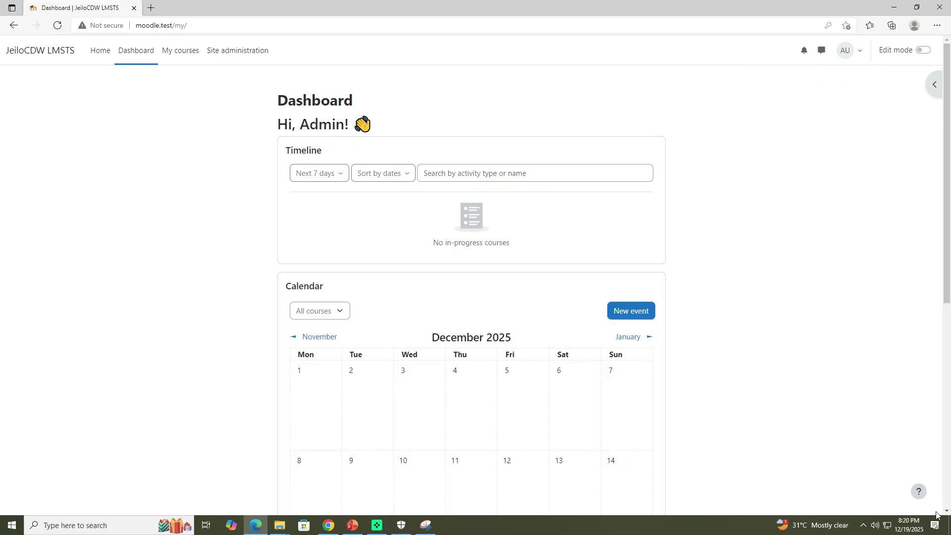
{"action": "left_click", "coordinate": [917, 506]}
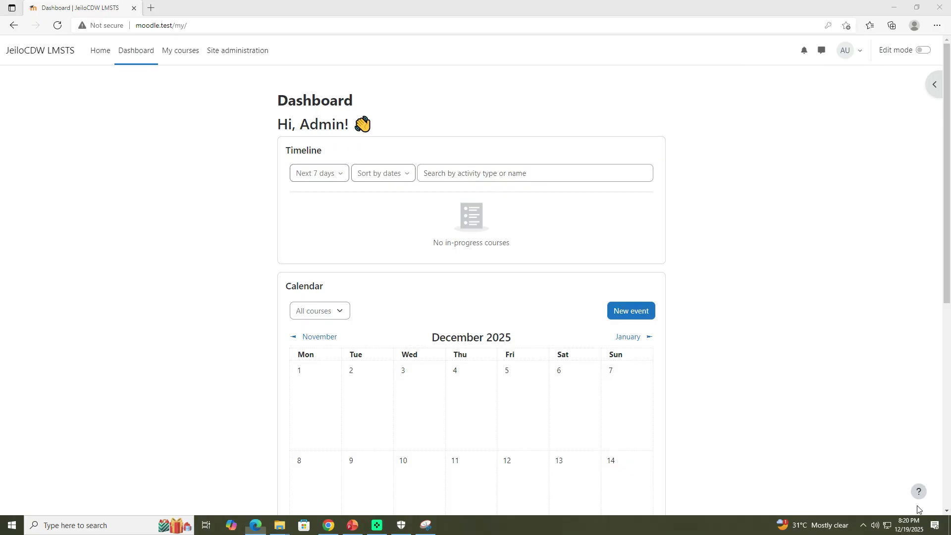